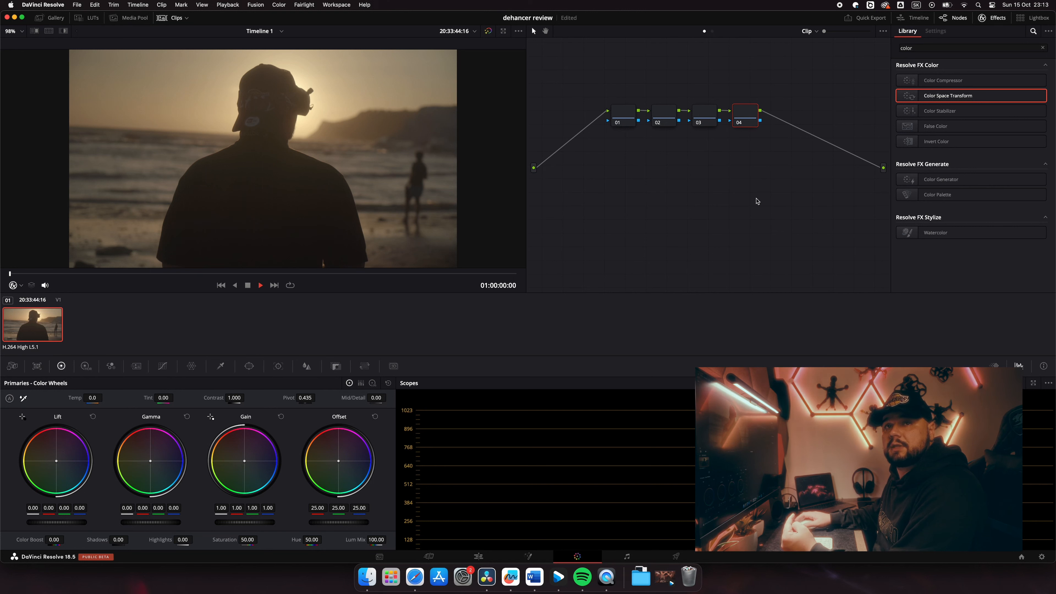
Step: Move nodes 04, 03, 02 and 01 lower in the node graph, spaced out in a row
{"action": "left_click_drag", "start_coordinate": [747, 122], "coordinate": [772, 161]}
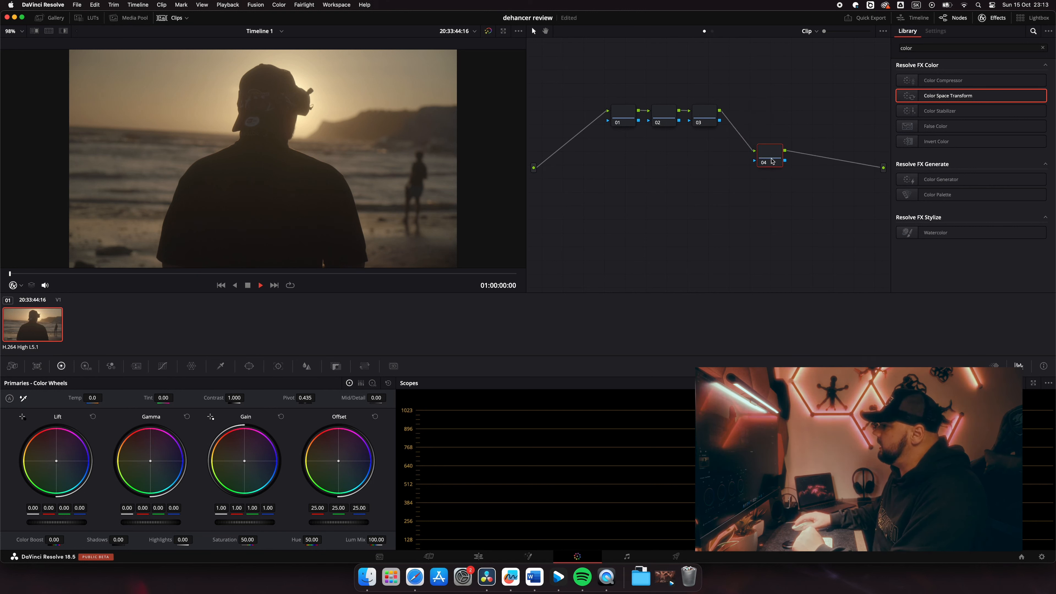
{"action": "left_click_drag", "start_coordinate": [705, 114], "coordinate": [715, 153]}
{"action": "left_click_drag", "start_coordinate": [672, 120], "coordinate": [679, 160]}
{"action": "left_click_drag", "start_coordinate": [627, 117], "coordinate": [625, 154]}
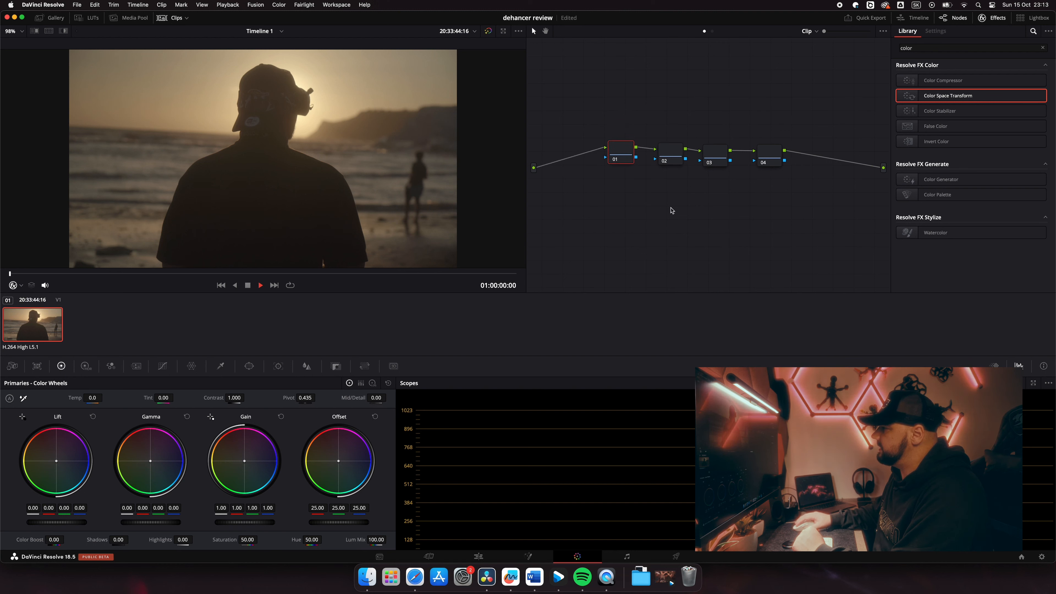
{"action": "left_click_drag", "start_coordinate": [721, 150], "coordinate": [724, 152]}
{"action": "left_click", "coordinate": [765, 156]}
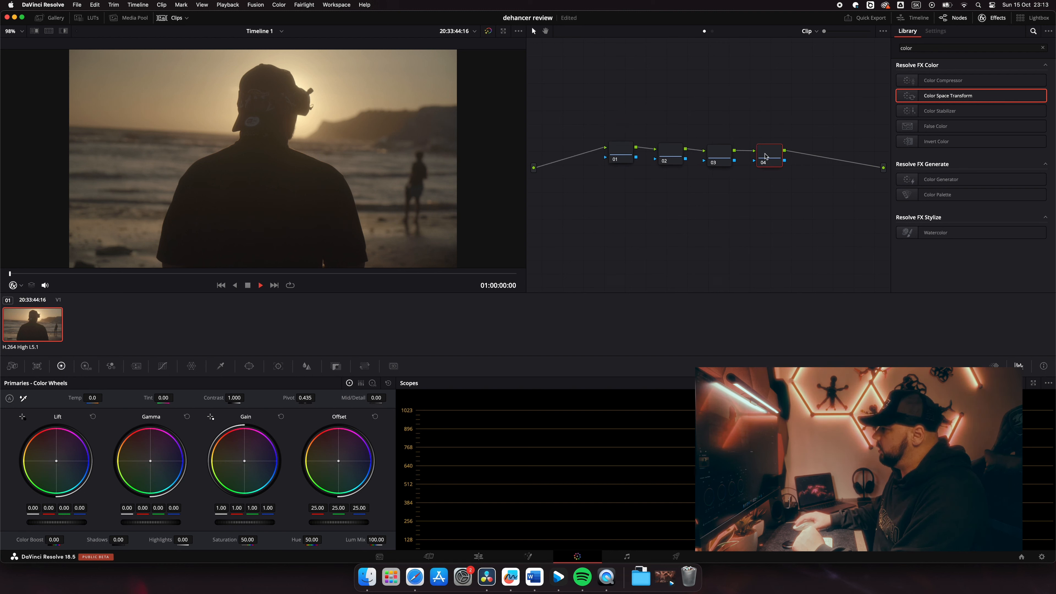
{"action": "left_click", "coordinate": [724, 155]}
{"action": "left_click", "coordinate": [680, 153]}
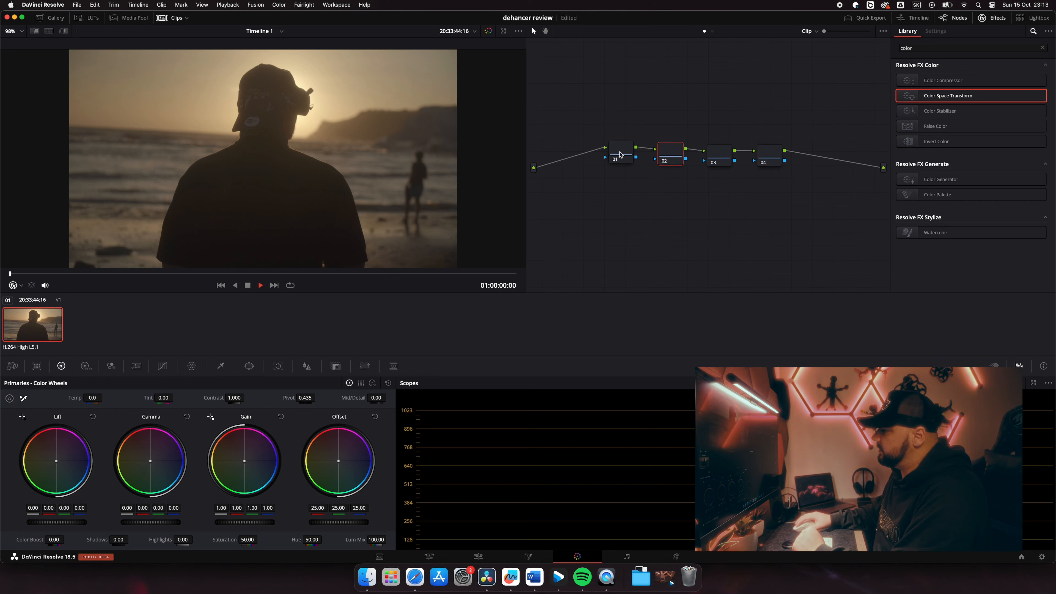
{"action": "left_click", "coordinate": [621, 154]}
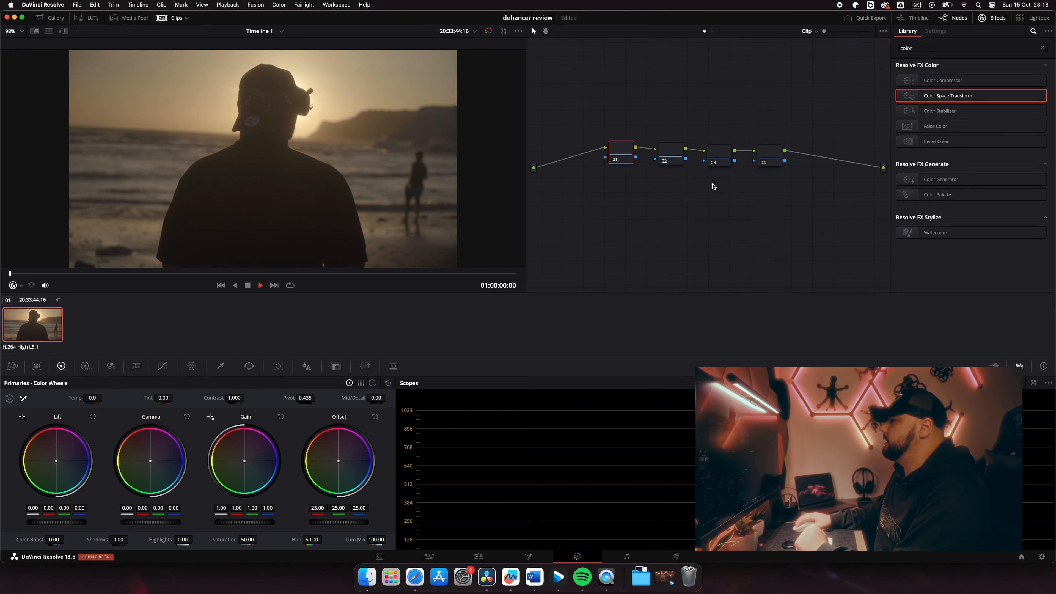
Step: Nudge nodes 02, 04 and 03 into a more level row in the node graph
{"action": "left_click", "coordinate": [675, 152]}
{"action": "left_click_drag", "start_coordinate": [674, 152], "coordinate": [763, 150]}
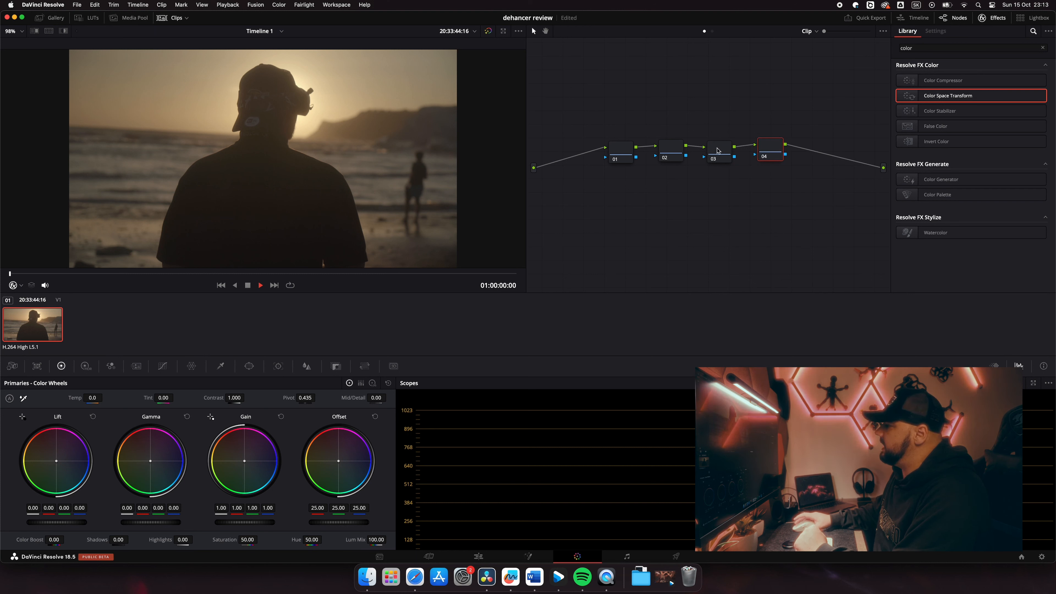
{"action": "left_click_drag", "start_coordinate": [717, 149], "coordinate": [719, 147]}
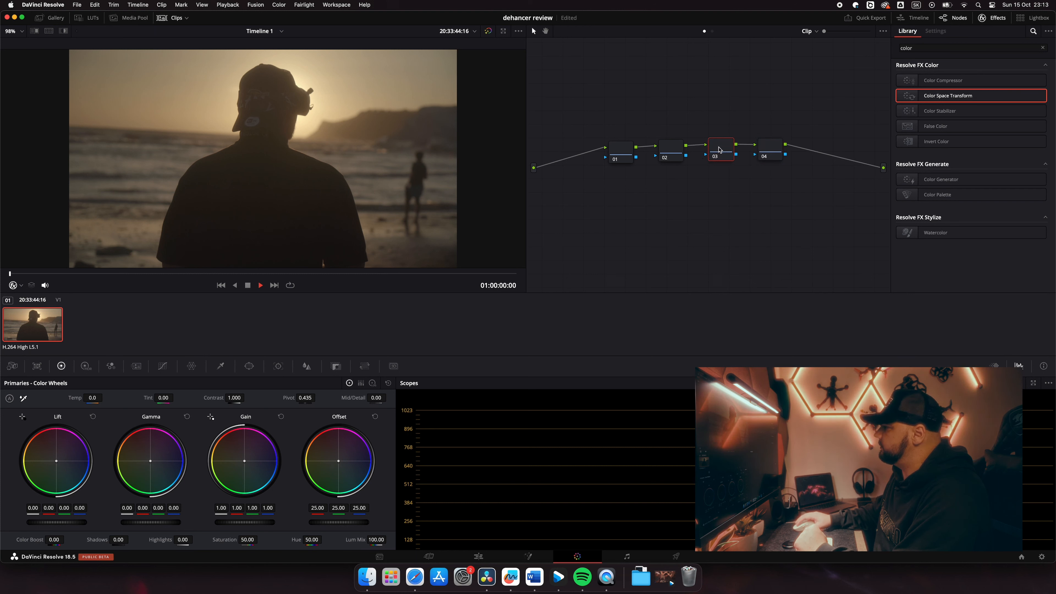
Step: Apply the Color Space Transform effect to node 03
{"action": "left_click_drag", "start_coordinate": [927, 96], "coordinate": [729, 155]}
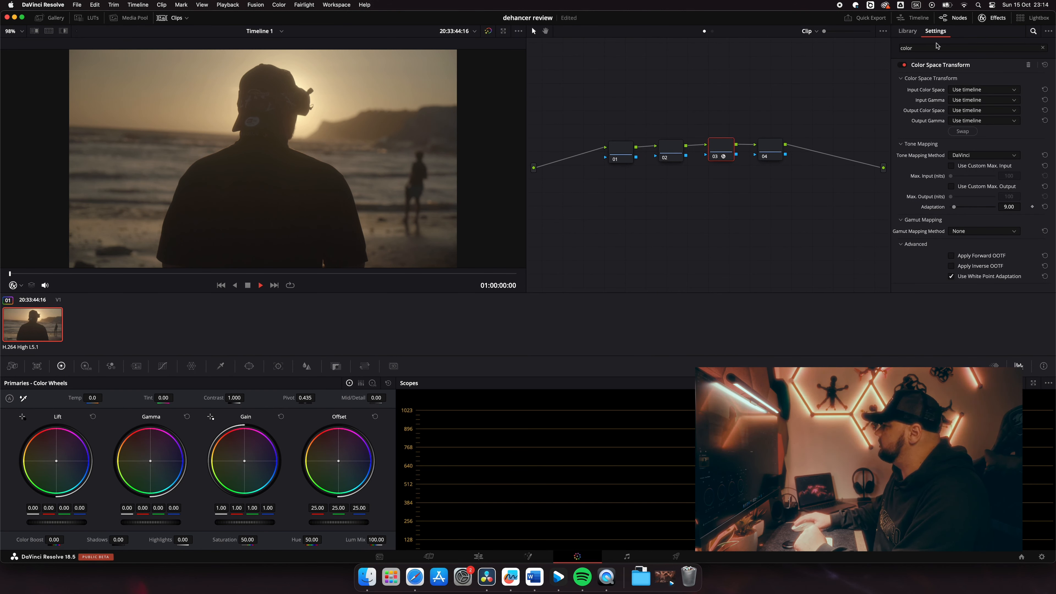
{"action": "left_click", "coordinate": [915, 48]}
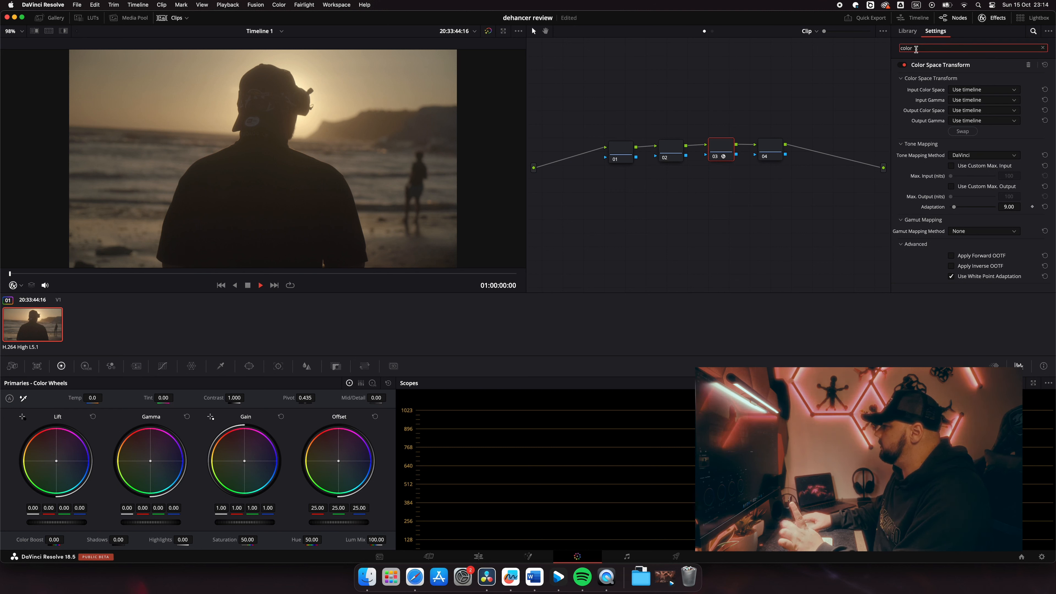
{"action": "left_click", "coordinate": [721, 147]}
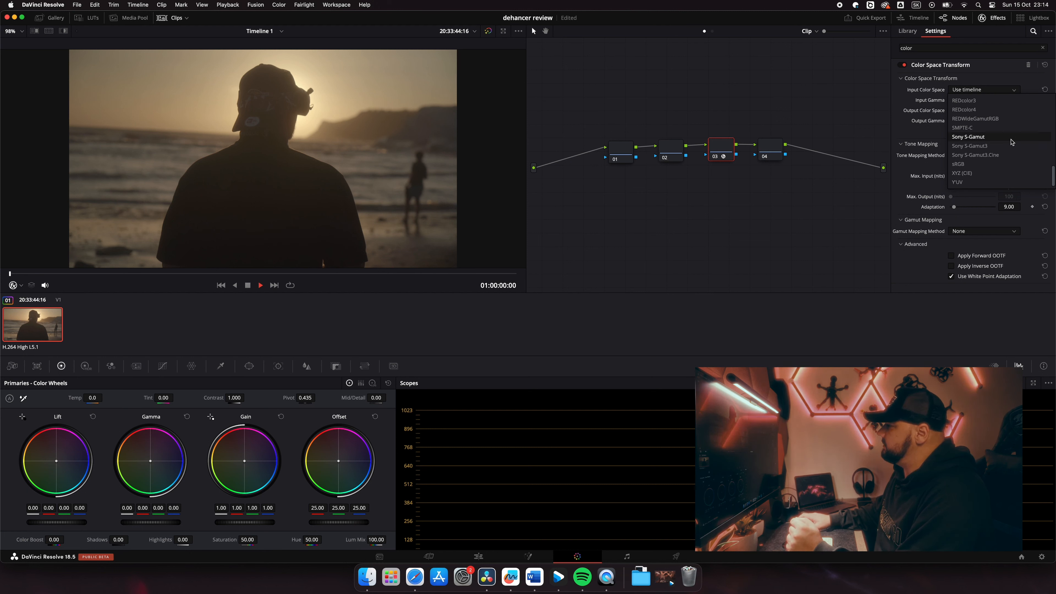
Step: Set the Color Space Transform's input color space to Rec.709 and its input gamma to Sony S-Log2
{"action": "scroll", "coordinate": [1005, 166], "scroll_direction": "up", "scroll_amount": 3}
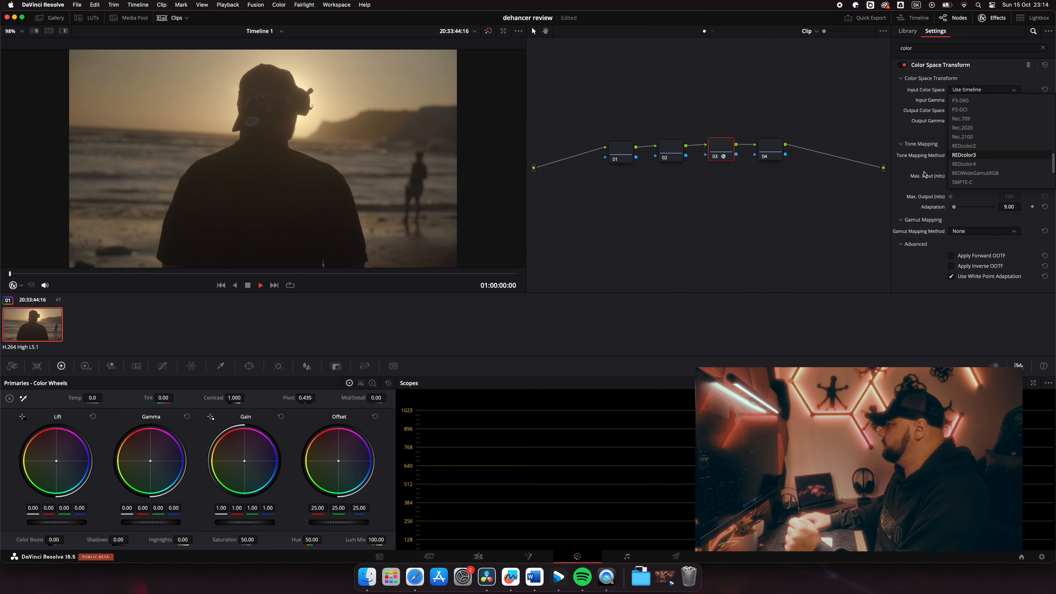
{"action": "left_click", "coordinate": [963, 118]}
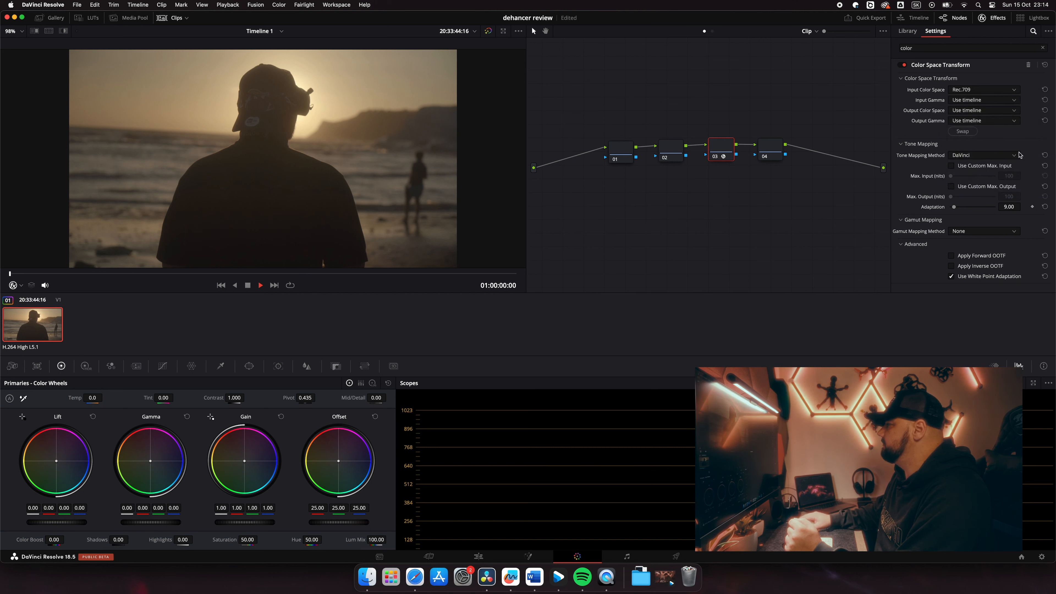
{"action": "left_click", "coordinate": [988, 101]}
{"action": "scroll", "coordinate": [989, 146], "scroll_direction": "down", "scroll_amount": 4}
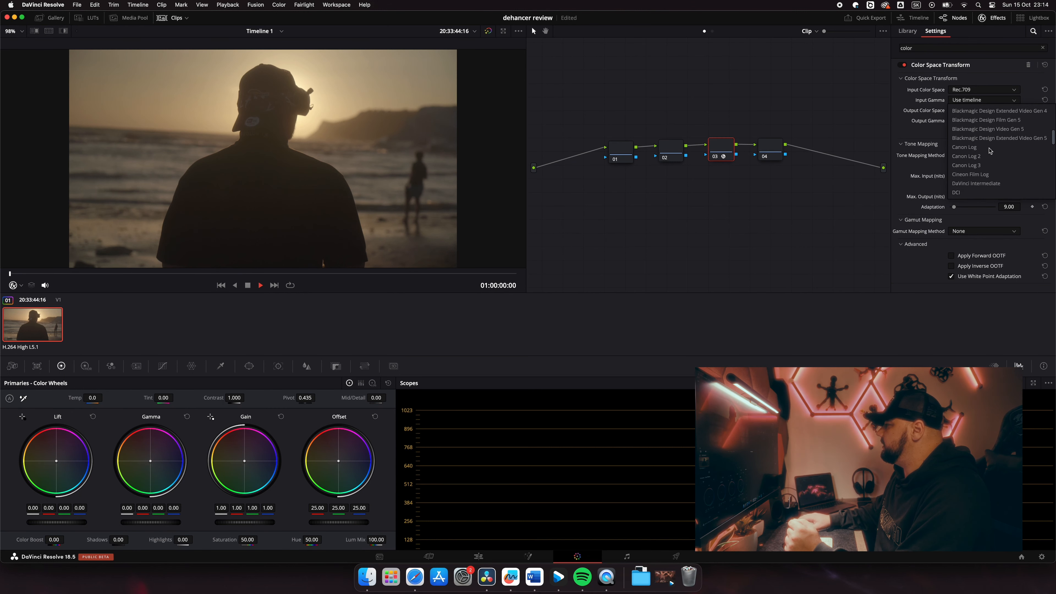
{"action": "scroll", "coordinate": [989, 150], "scroll_direction": "down", "scroll_amount": 4}
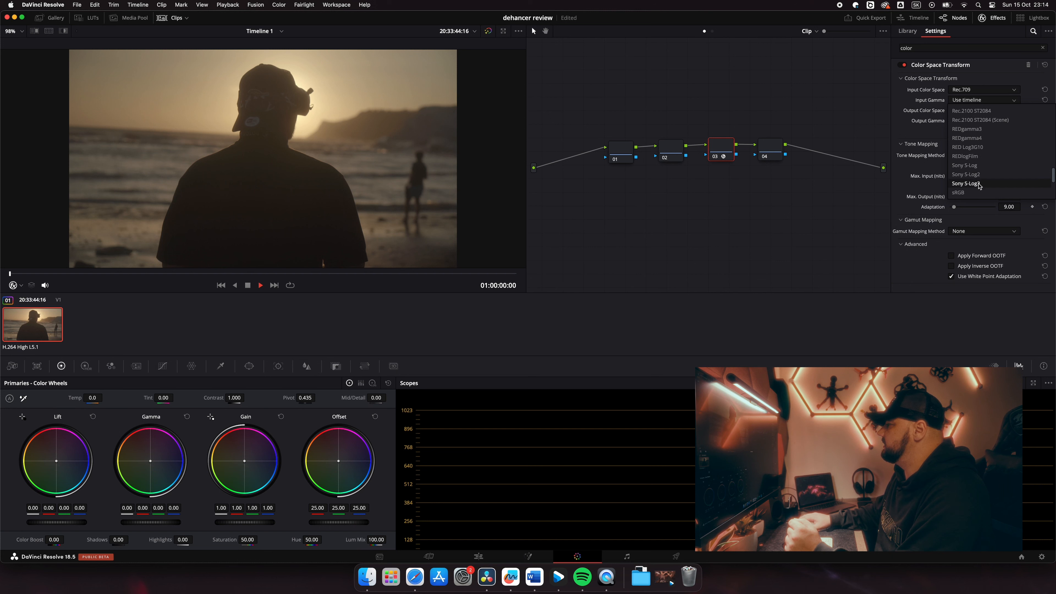
{"action": "left_click", "coordinate": [977, 178]}
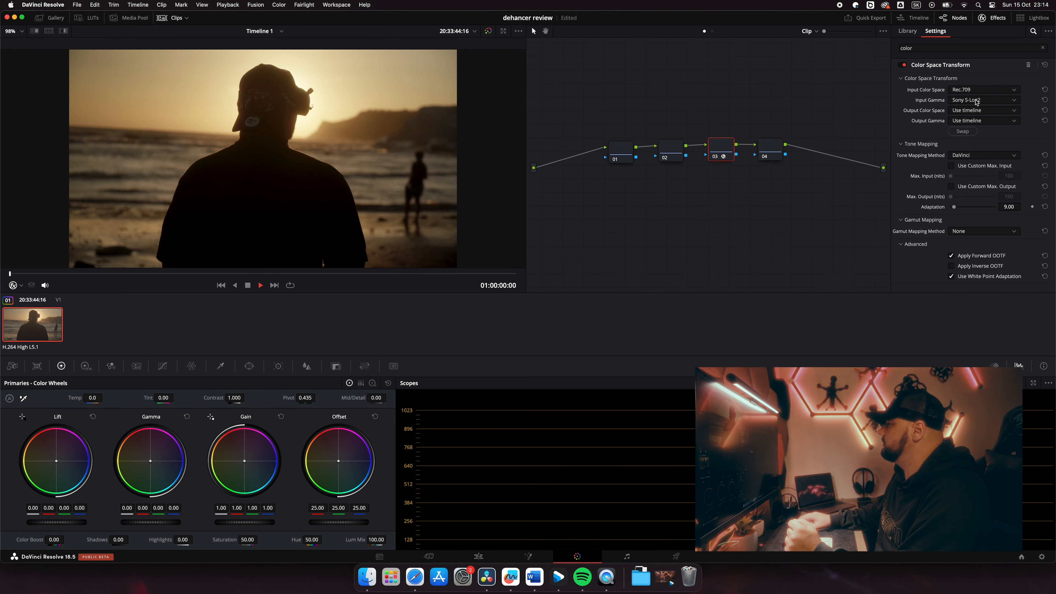
Step: Set the Color Space Transform's output color space to Rec.709 and its output gamma to Gamma 2.4
{"action": "left_click", "coordinate": [979, 110]}
{"action": "scroll", "coordinate": [981, 174], "scroll_direction": "down", "scroll_amount": 5}
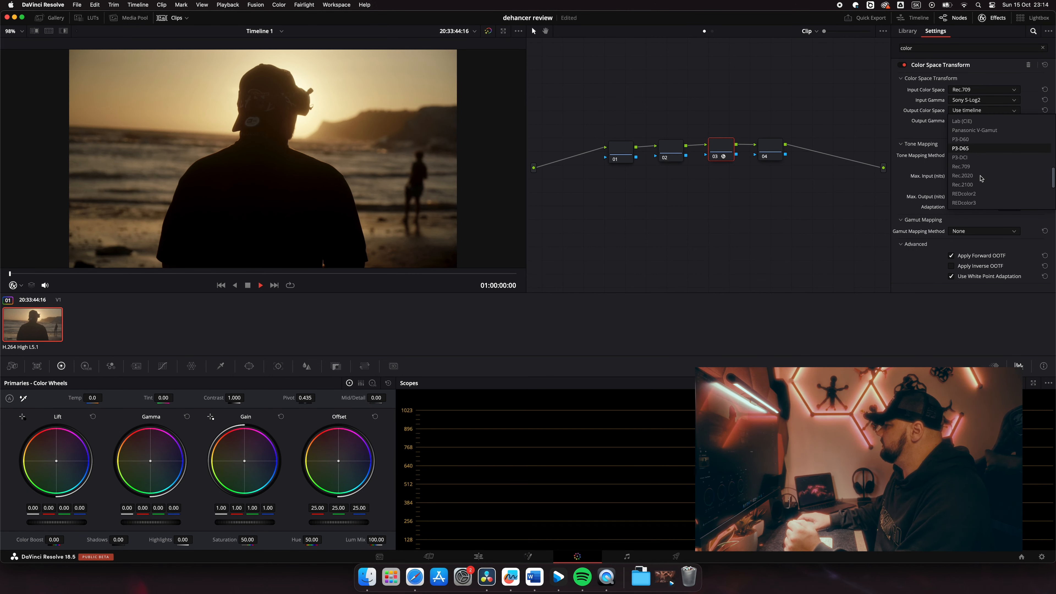
{"action": "left_click", "coordinate": [981, 167]}
{"action": "left_click", "coordinate": [992, 121]}
{"action": "scroll", "coordinate": [979, 174], "scroll_direction": "down", "scroll_amount": 4}
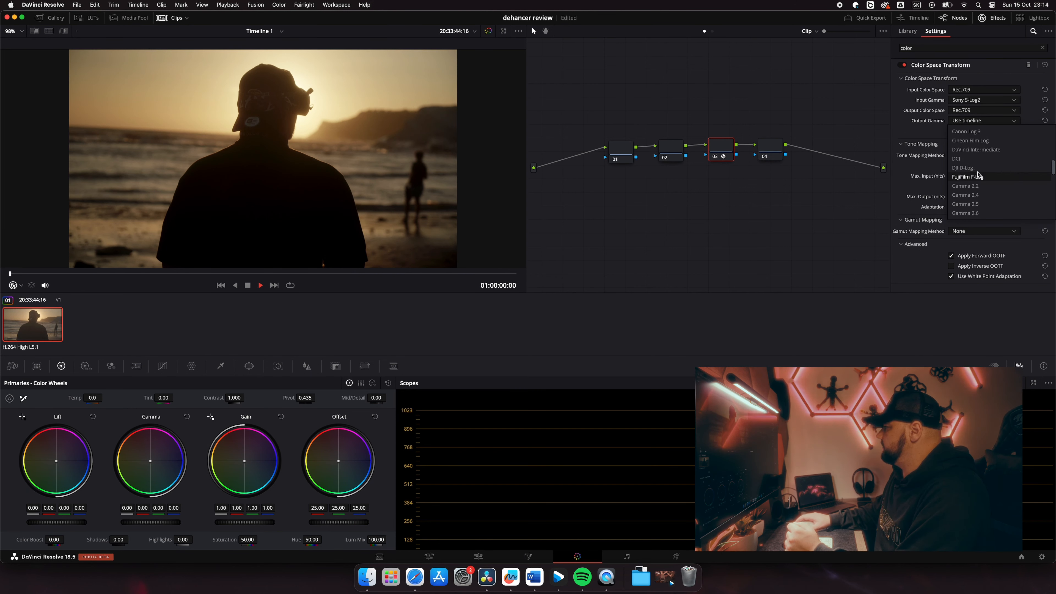
{"action": "left_click", "coordinate": [965, 185]}
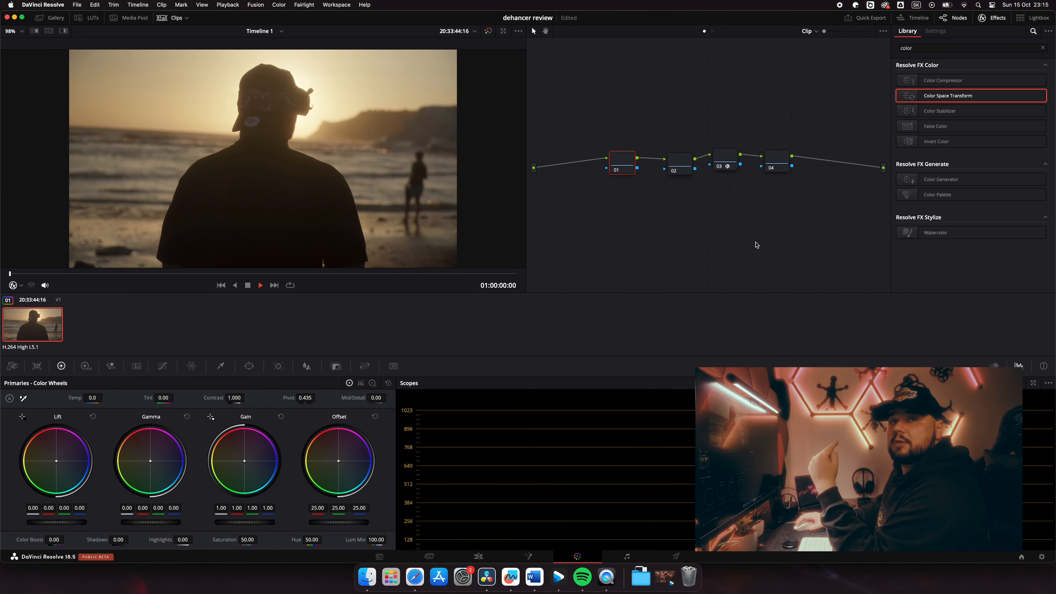
Step: Search the effects library for "dehanc" and apply Dehancer Pro 7.0.1 to node 04
{"action": "left_click", "coordinate": [783, 159]}
{"action": "left_click_drag", "start_coordinate": [772, 163], "coordinate": [776, 158]}
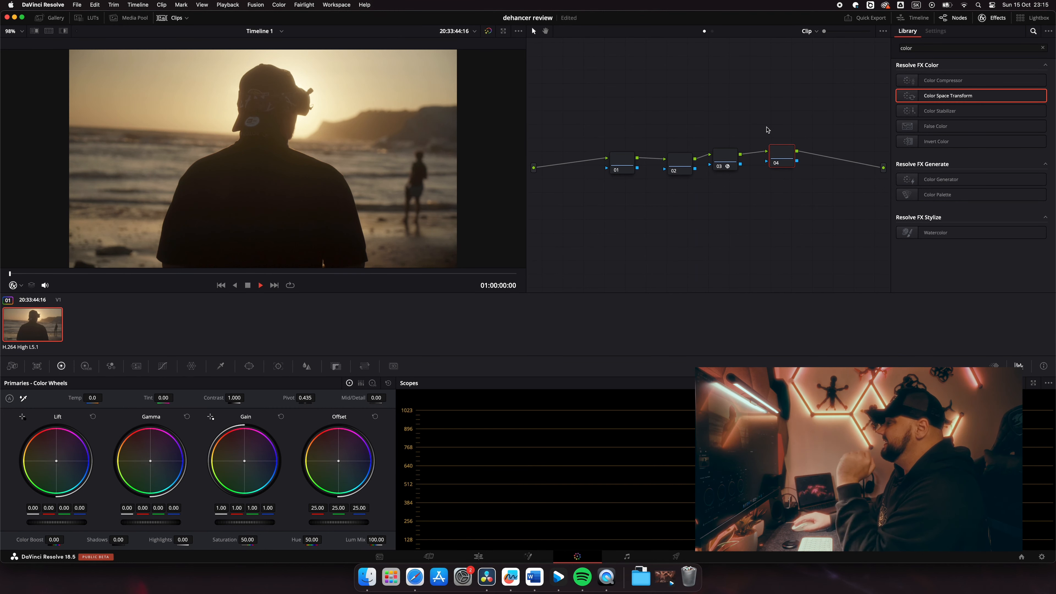
{"action": "left_click_drag", "start_coordinate": [778, 160], "coordinate": [779, 162]}
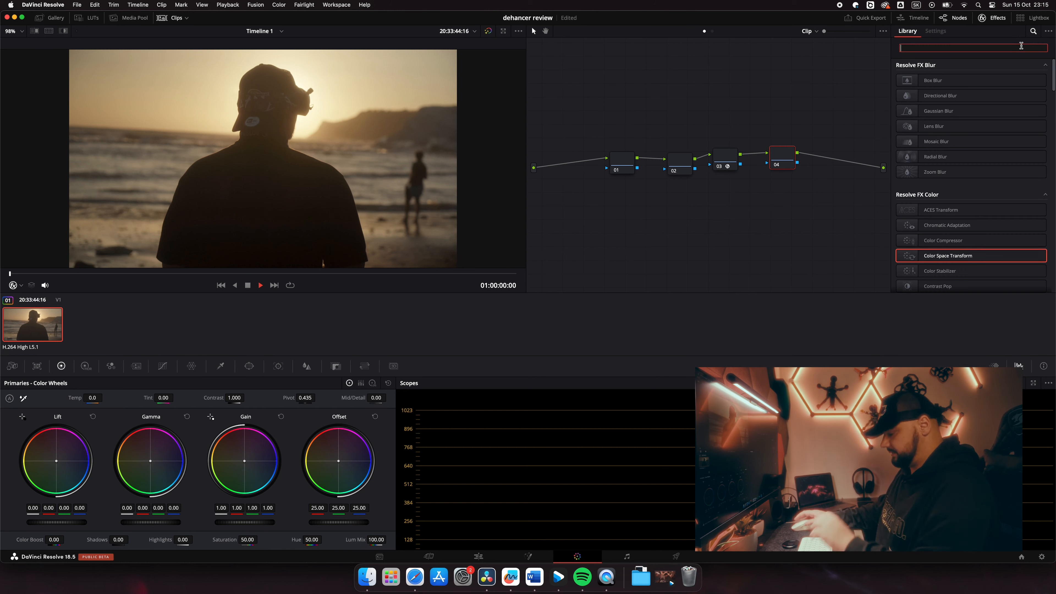
{"action": "double_click", "coordinate": [962, 49]}
{"action": "type", "text": "dehanc"}
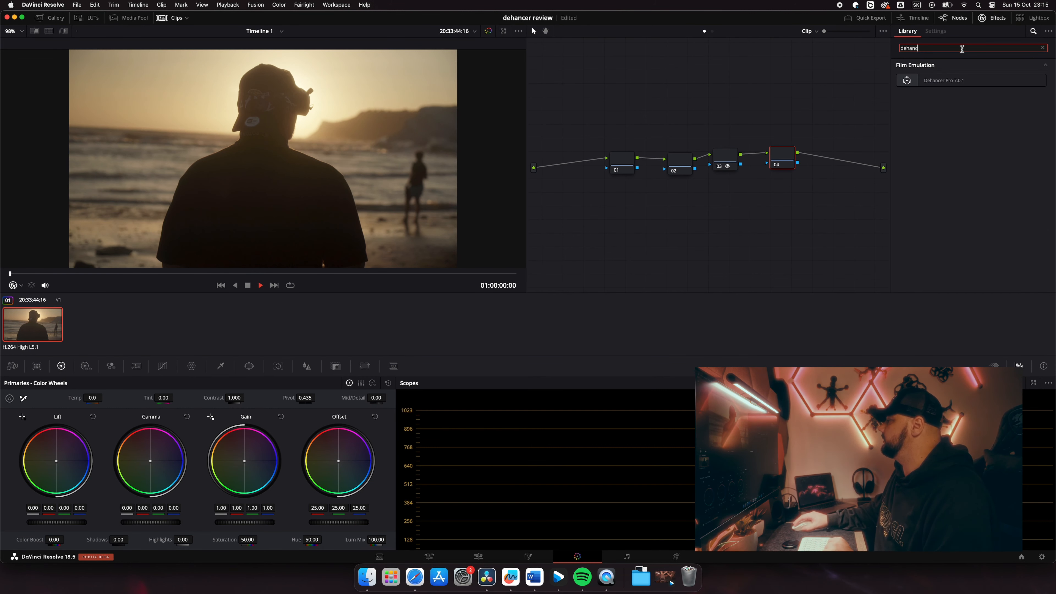
{"action": "left_click_drag", "start_coordinate": [944, 81], "coordinate": [793, 157]}
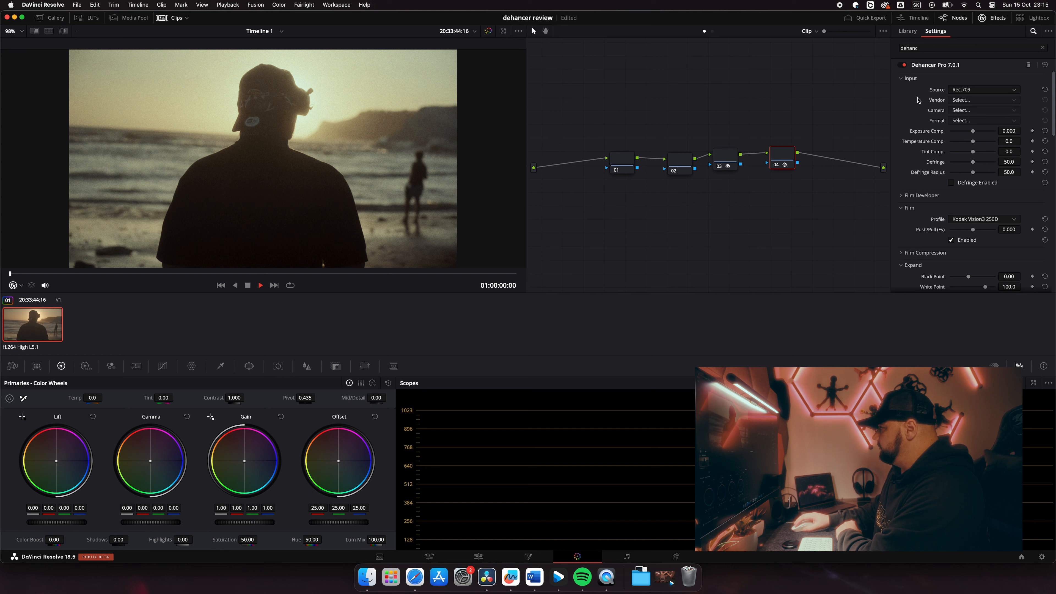
Step: Collapse the Dehancer Pro sections to look over the list of tool groups, and expand Input again
{"action": "left_click", "coordinate": [903, 83]}
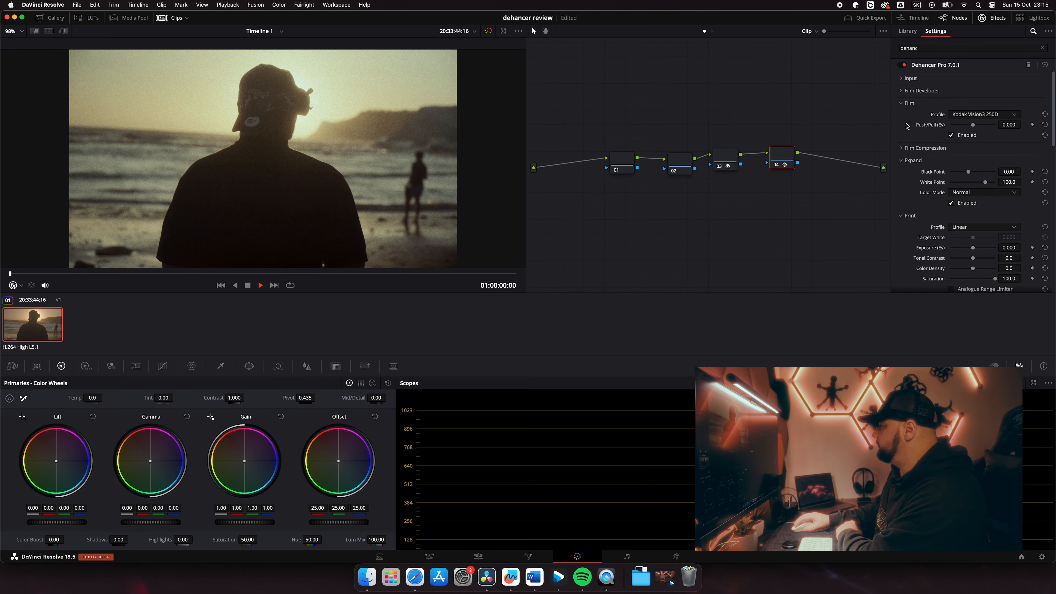
{"action": "left_click", "coordinate": [902, 103]}
{"action": "left_click", "coordinate": [903, 128]}
{"action": "left_click", "coordinate": [901, 141]}
{"action": "left_click", "coordinate": [902, 166]}
{"action": "left_click", "coordinate": [903, 178]}
{"action": "left_click", "coordinate": [901, 190]}
{"action": "left_click", "coordinate": [903, 203]}
{"action": "left_click", "coordinate": [902, 215]}
{"action": "left_click", "coordinate": [902, 227]}
{"action": "left_click", "coordinate": [903, 240]}
{"action": "scroll", "coordinate": [917, 264], "scroll_direction": "down", "scroll_amount": 3}
{"action": "scroll", "coordinate": [918, 261], "scroll_direction": "up", "scroll_amount": 3}
{"action": "left_click", "coordinate": [902, 81]}
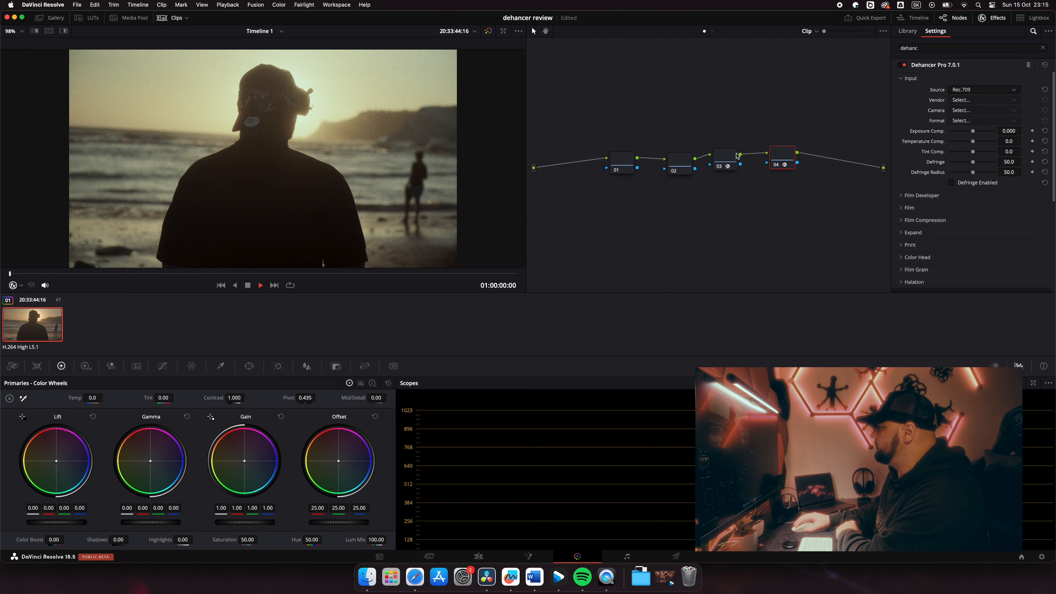
Step: Move node 03 slightly closer to node 04, and choose Rec.709 as Dehancer Pro's input source on node 04
{"action": "left_click_drag", "start_coordinate": [737, 156], "coordinate": [743, 158]}
{"action": "left_click", "coordinate": [780, 158]}
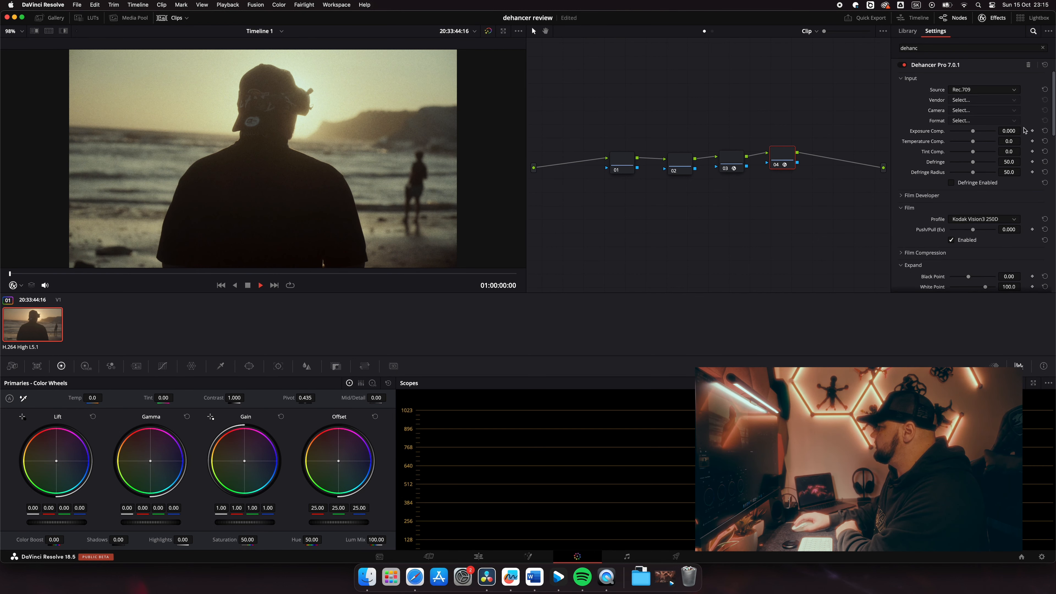
{"action": "left_click", "coordinate": [739, 165]}
{"action": "left_click", "coordinate": [781, 164]}
{"action": "left_click", "coordinate": [975, 91]}
{"action": "left_click", "coordinate": [997, 100]}
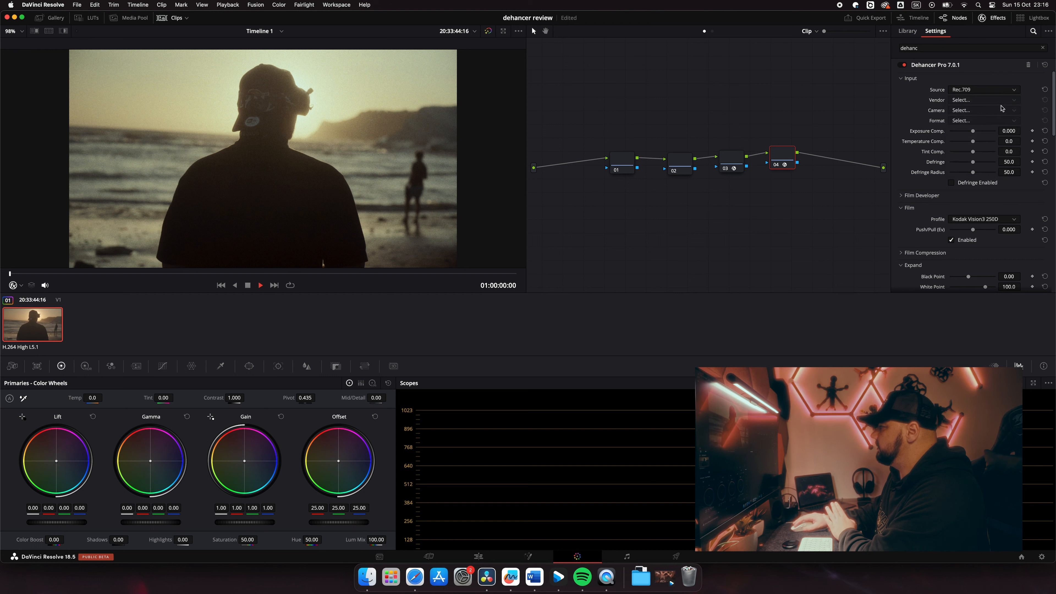
Step: Try Choose Camera as Dehancer Pro's input source and look through the available camera vendors
{"action": "left_click", "coordinate": [980, 91]}
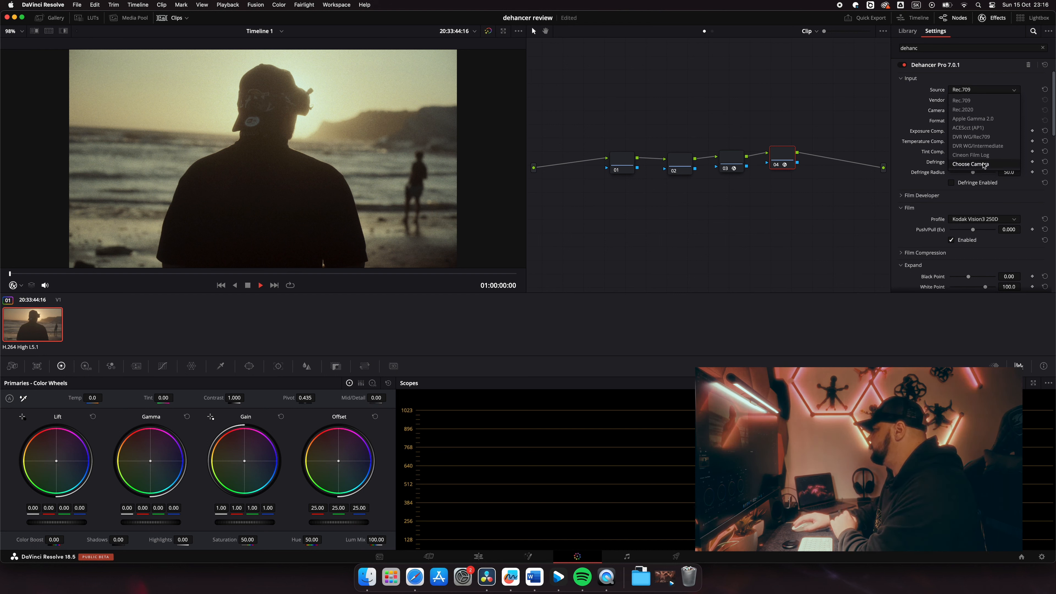
{"action": "left_click", "coordinate": [973, 164]}
{"action": "left_click", "coordinate": [978, 101]}
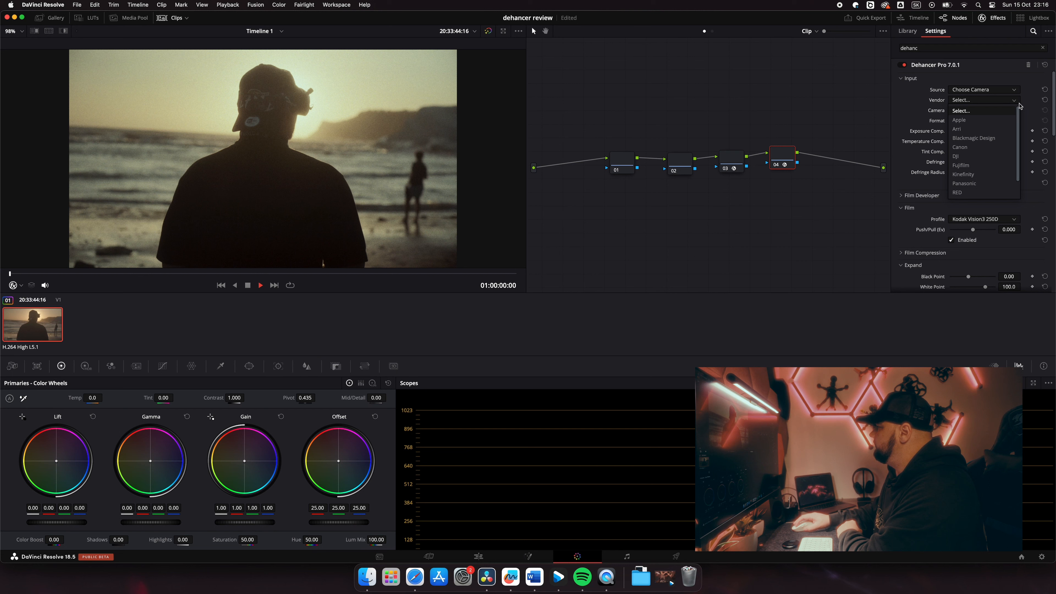
{"action": "left_click", "coordinate": [1009, 100]}
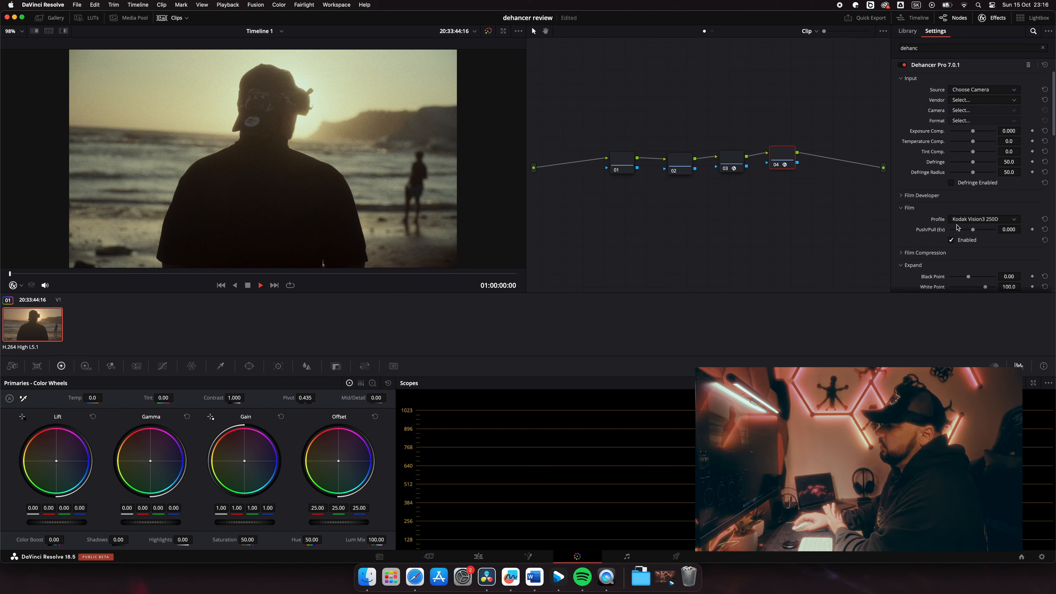
Step: Check the Color Space Transform settings on node 03, and return Dehancer Pro's input source on node 04 to Rec.709
{"action": "left_click", "coordinate": [735, 166]}
{"action": "left_click_drag", "start_coordinate": [737, 157], "coordinate": [738, 157]}
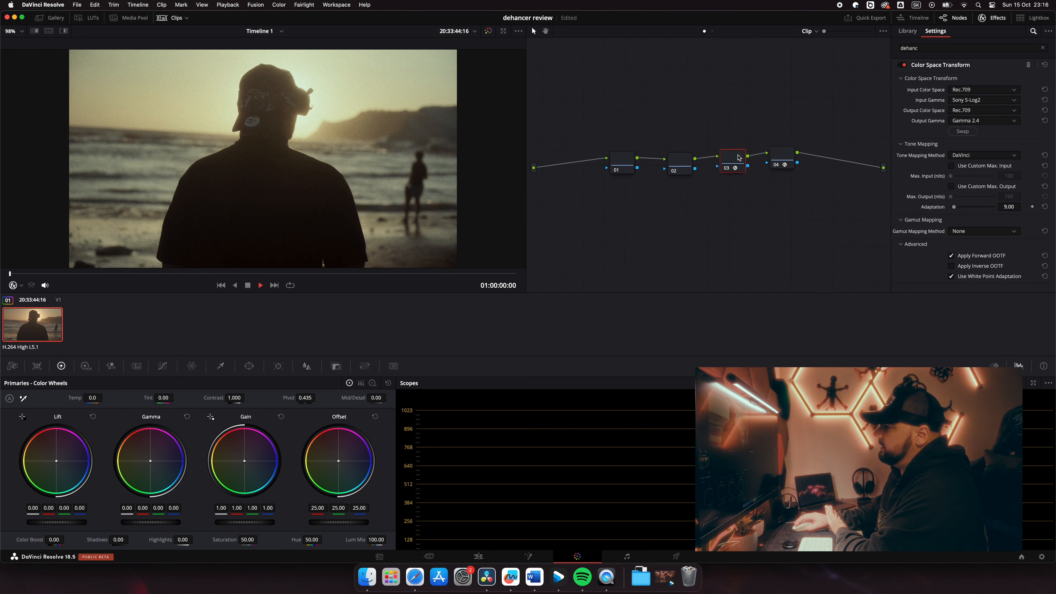
{"action": "left_click", "coordinate": [780, 151]}
{"action": "left_click", "coordinate": [965, 89]}
{"action": "left_click", "coordinate": [975, 102]}
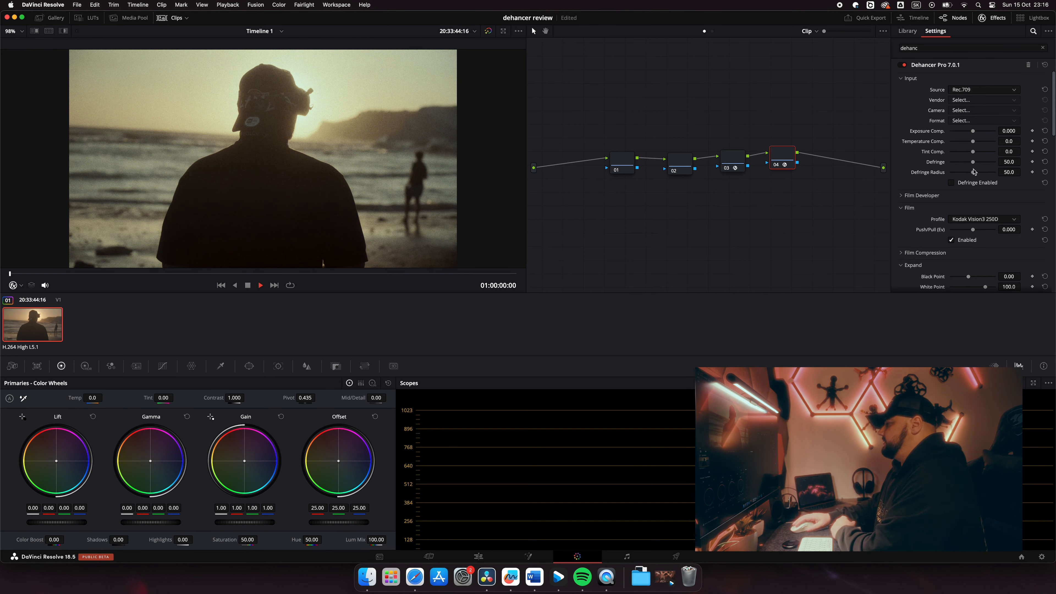
Step: Expand Dehancer Pro's Film Developer section and set the film profile to Kodak Vision3 50D
{"action": "left_click", "coordinate": [981, 195]}
{"action": "scroll", "coordinate": [1007, 208], "scroll_direction": "down", "scroll_amount": 3}
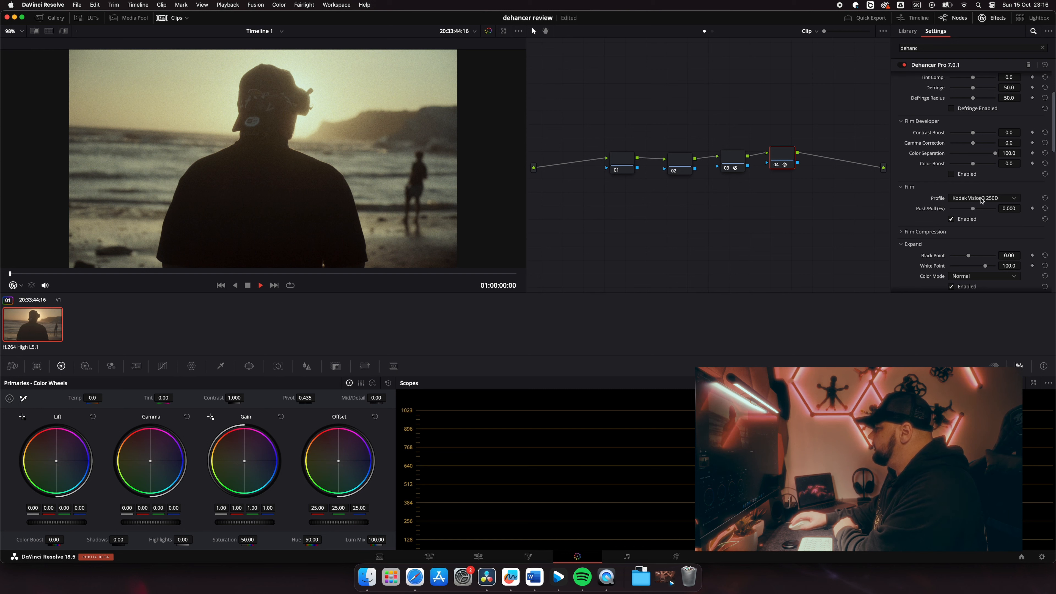
{"action": "left_click", "coordinate": [1003, 200]}
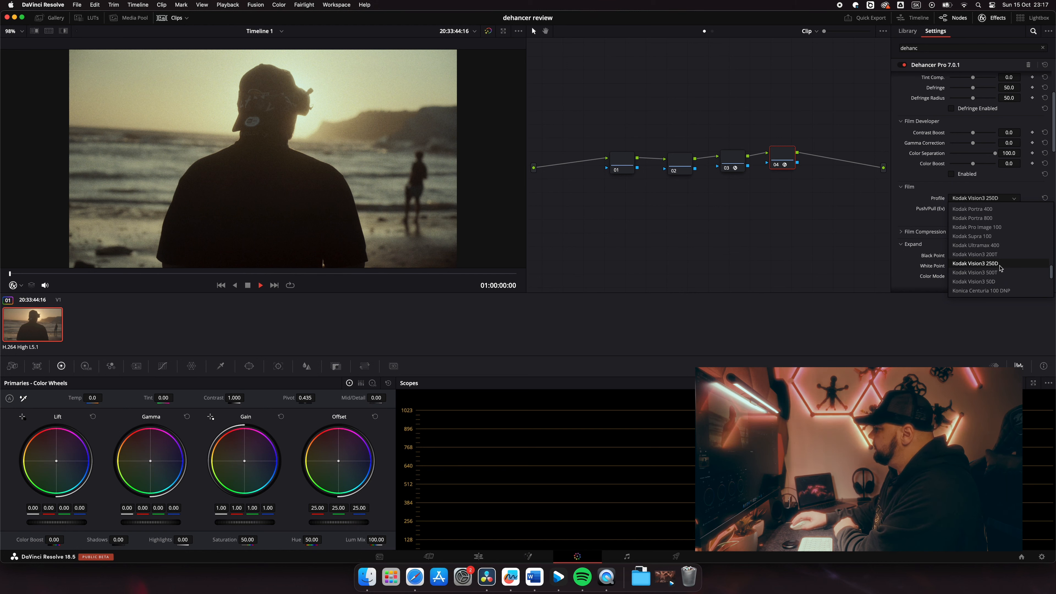
{"action": "left_click", "coordinate": [1001, 283]}
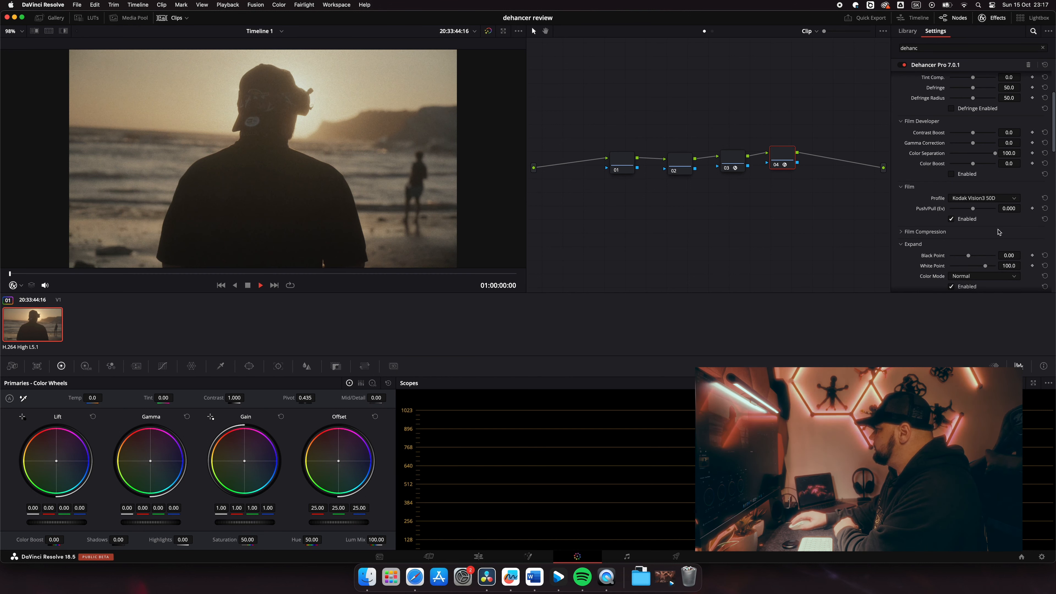
Step: Try the Kodak Vision3 250D film profile in Dehancer Pro, and return the profile to Kodak Vision3 50D
{"action": "left_click", "coordinate": [987, 199]}
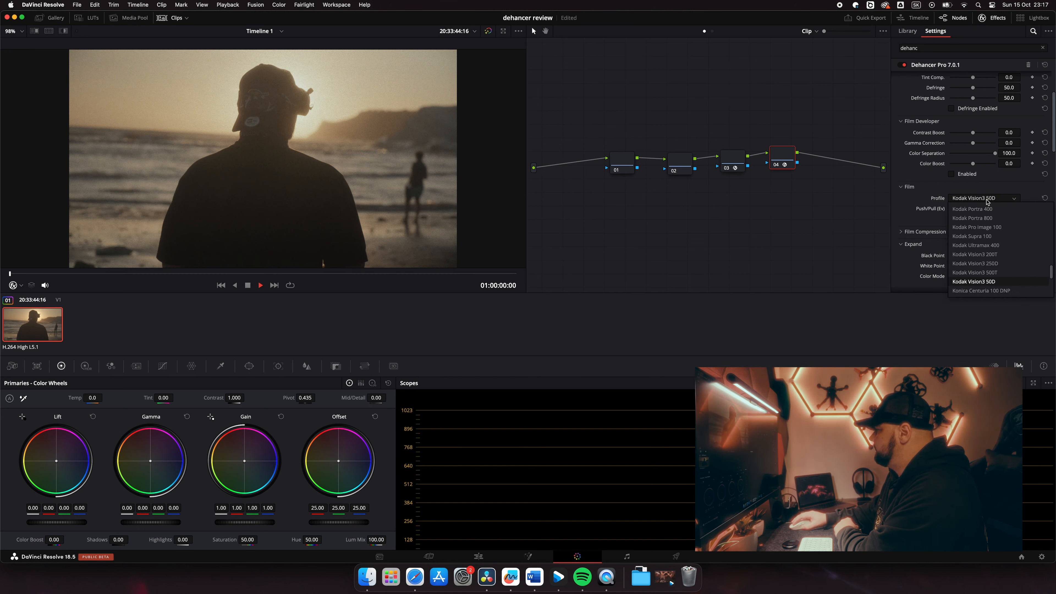
{"action": "left_click", "coordinate": [996, 264]}
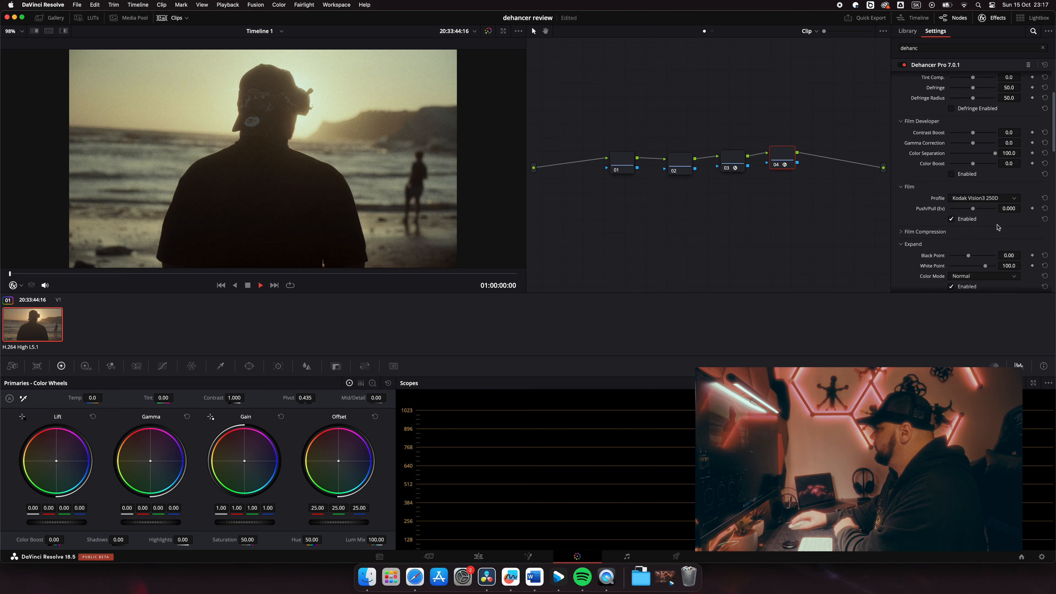
{"action": "left_click", "coordinate": [991, 201]}
{"action": "left_click", "coordinate": [953, 251]}
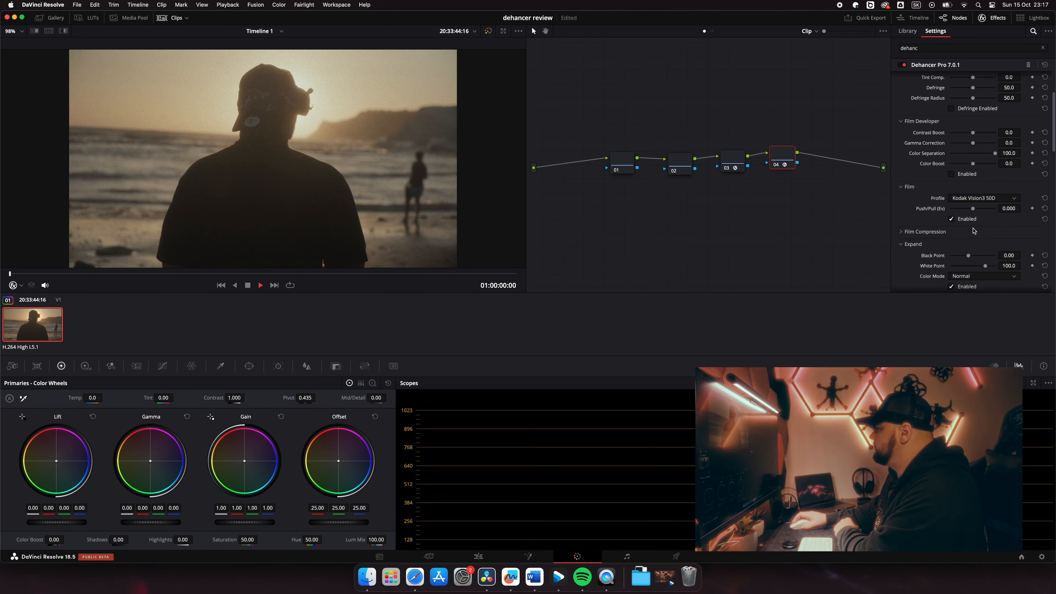
Step: Expand Dehancer Pro's Film Compression section and set the film's Push/Pull to about 1.596
{"action": "scroll", "coordinate": [960, 228], "scroll_direction": "down", "scroll_amount": 2}
{"action": "scroll", "coordinate": [960, 228], "scroll_direction": "down", "scroll_amount": 2}
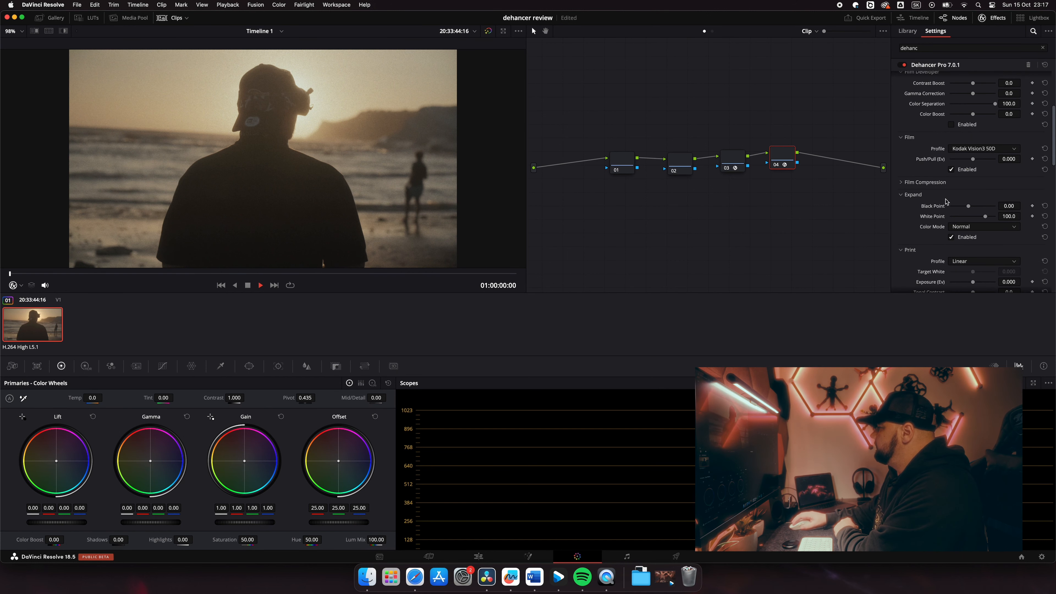
{"action": "left_click", "coordinate": [900, 184]}
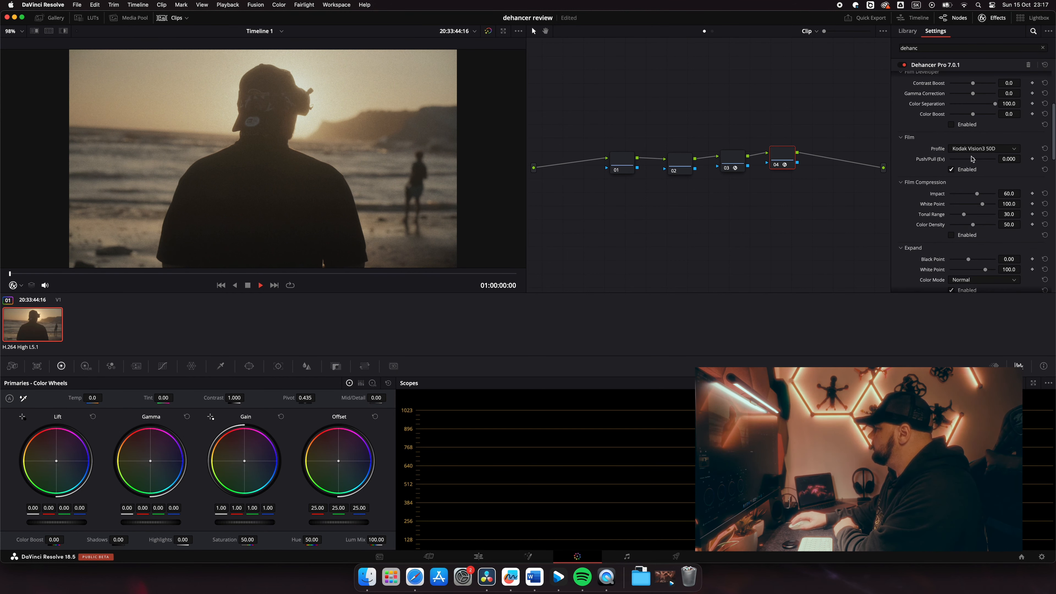
{"action": "left_click_drag", "start_coordinate": [972, 159], "coordinate": [1003, 175]}
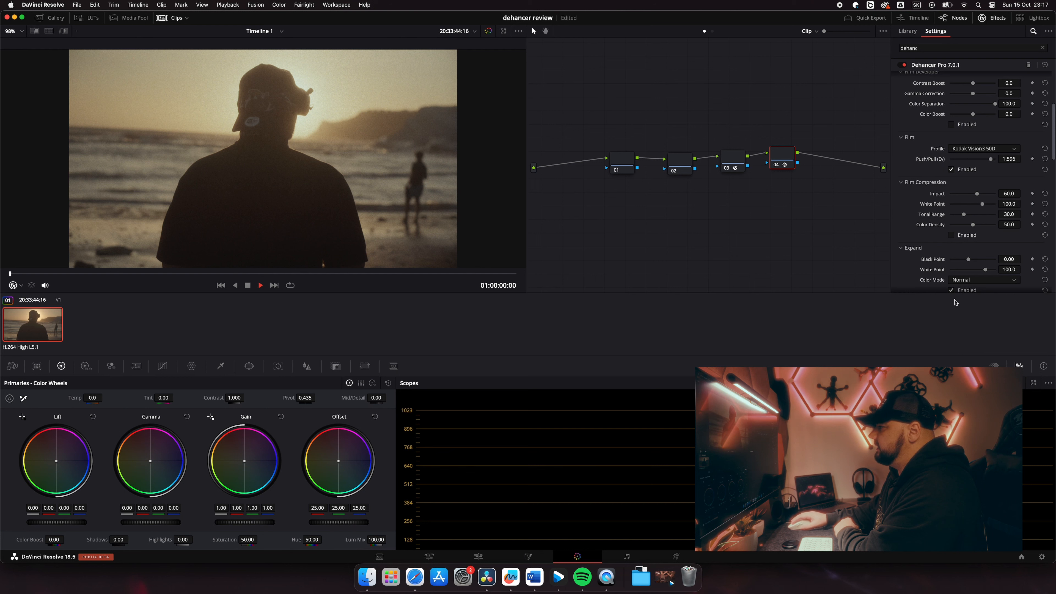
Step: On node 01, lower the master Lift to -0.03, raise Temp to 1560 and set Contrast to 1.124
{"action": "left_click", "coordinate": [626, 161]}
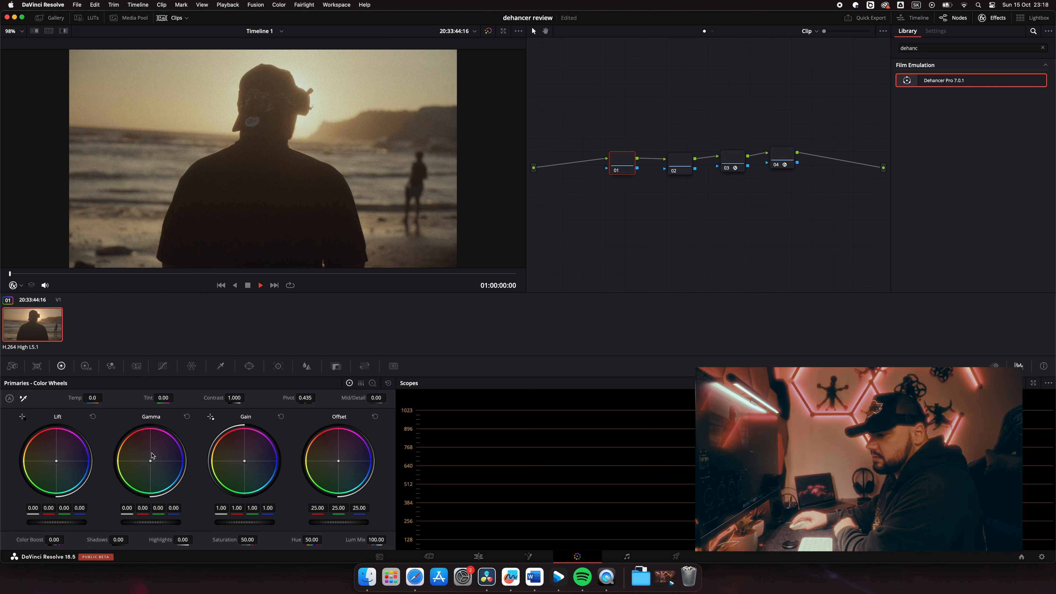
{"action": "left_click_drag", "start_coordinate": [59, 525], "coordinate": [53, 525]}
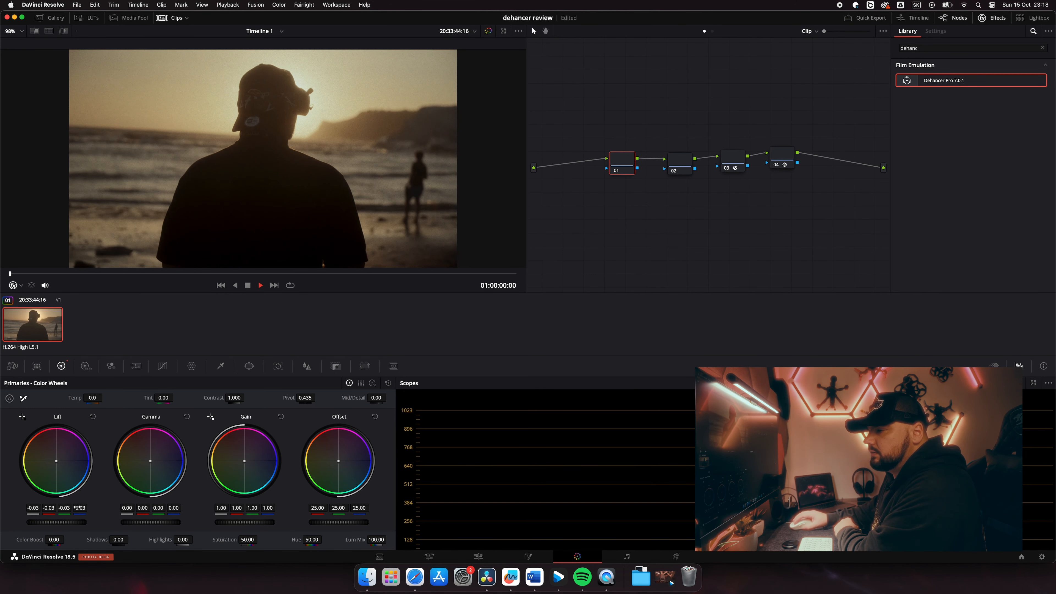
{"action": "left_click_drag", "start_coordinate": [93, 398], "coordinate": [104, 397]}
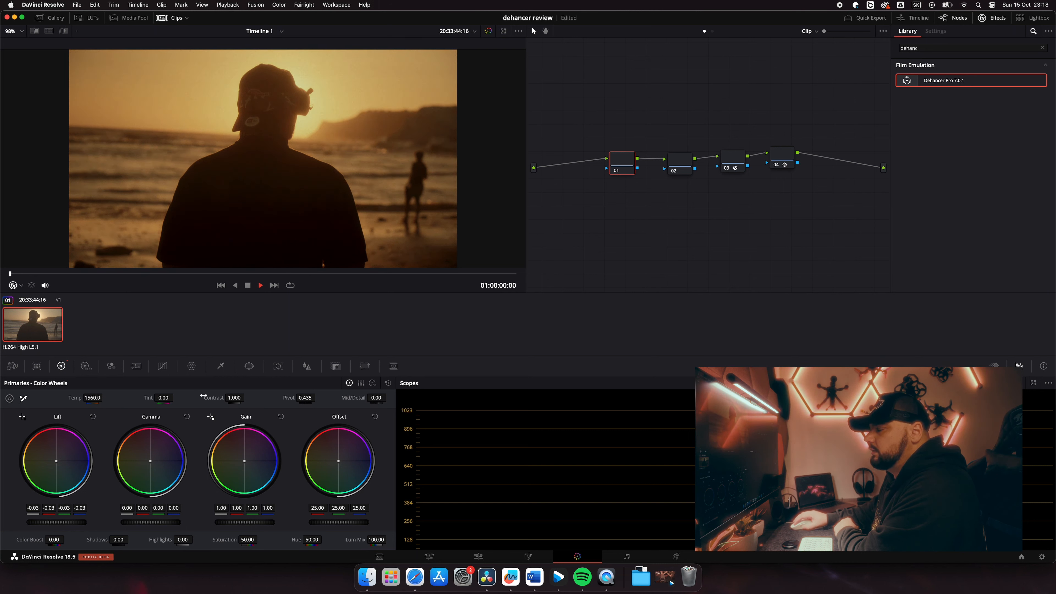
{"action": "left_click_drag", "start_coordinate": [234, 398], "coordinate": [246, 397]}
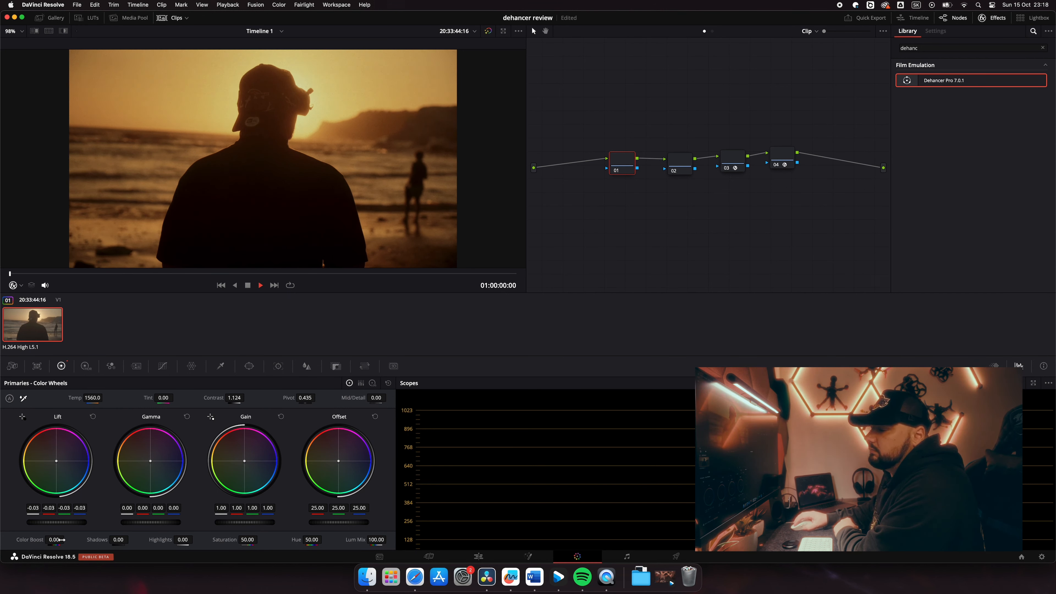
Step: On node 01, set Color Boost to 42, Saturation to 50.20, master Gain to 1.14 and Shadows to 11
{"action": "mouse_move", "coordinate": [54, 539]}
{"action": "left_mouse_down"}
{"action": "mouse_move", "coordinate": [73, 539]}
{"action": "mouse_move", "coordinate": [55, 539]}
{"action": "left_mouse_up"}
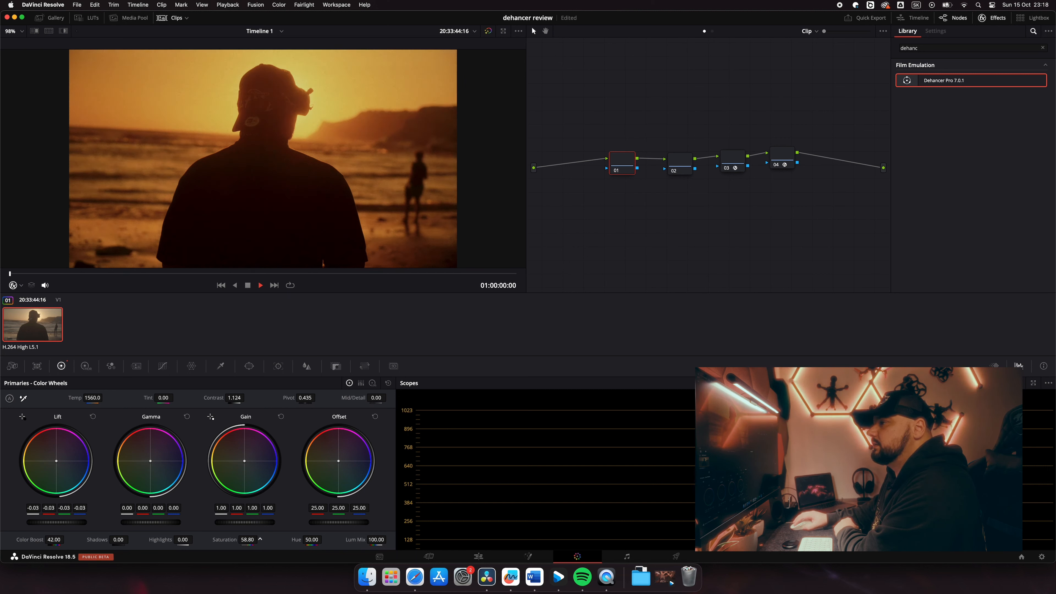
{"action": "left_click_drag", "start_coordinate": [260, 539], "coordinate": [250, 540]}
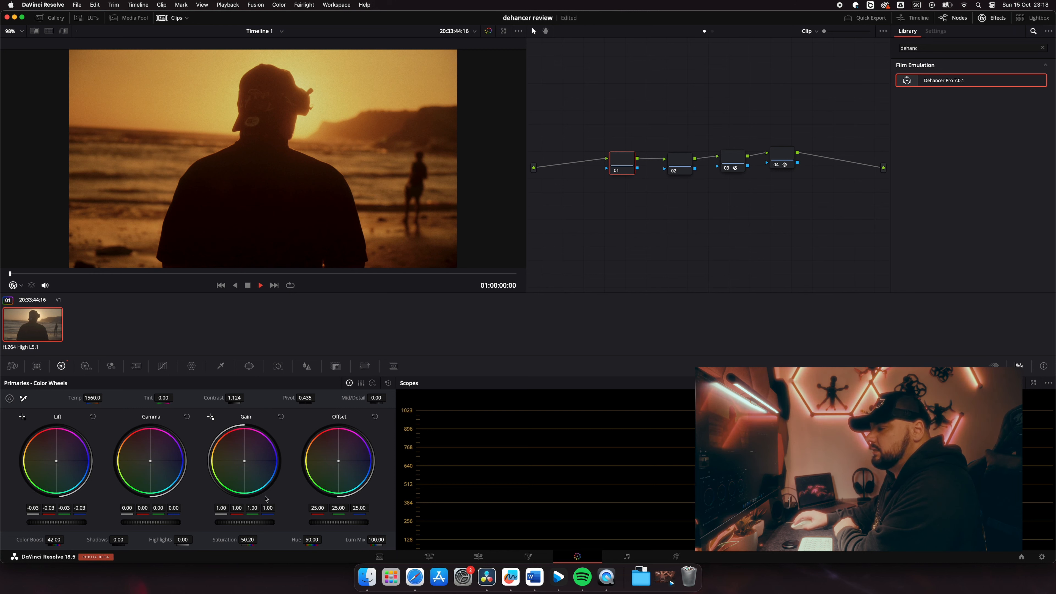
{"action": "mouse_move", "coordinate": [245, 522]}
{"action": "left_mouse_down"}
{"action": "mouse_move", "coordinate": [254, 522]}
{"action": "mouse_move", "coordinate": [233, 523]}
{"action": "left_mouse_up"}
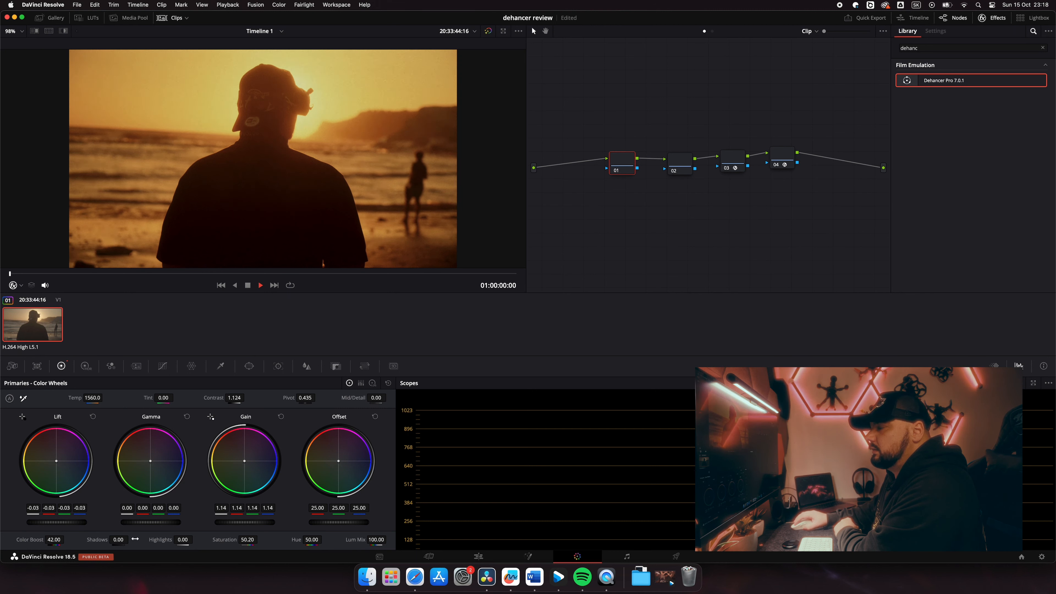
{"action": "left_click_drag", "start_coordinate": [120, 539], "coordinate": [129, 539]}
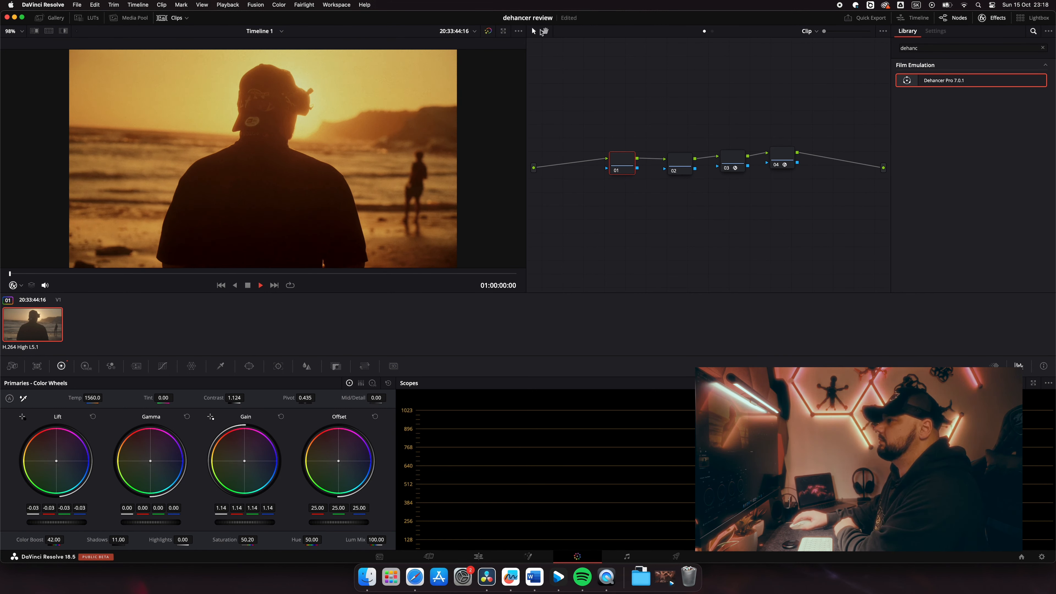
Step: Compare the image with and without the grade by repeatedly bypassing and restoring all color corrections
{"action": "left_click", "coordinate": [488, 31]}
{"action": "left_click", "coordinate": [489, 31]}
{"action": "left_click", "coordinate": [488, 31]}
{"action": "left_click", "coordinate": [489, 31]}
{"action": "left_click", "coordinate": [489, 32]}
{"action": "left_click", "coordinate": [488, 32]}
{"action": "left_click", "coordinate": [488, 31]}
{"action": "left_click", "coordinate": [489, 32]}
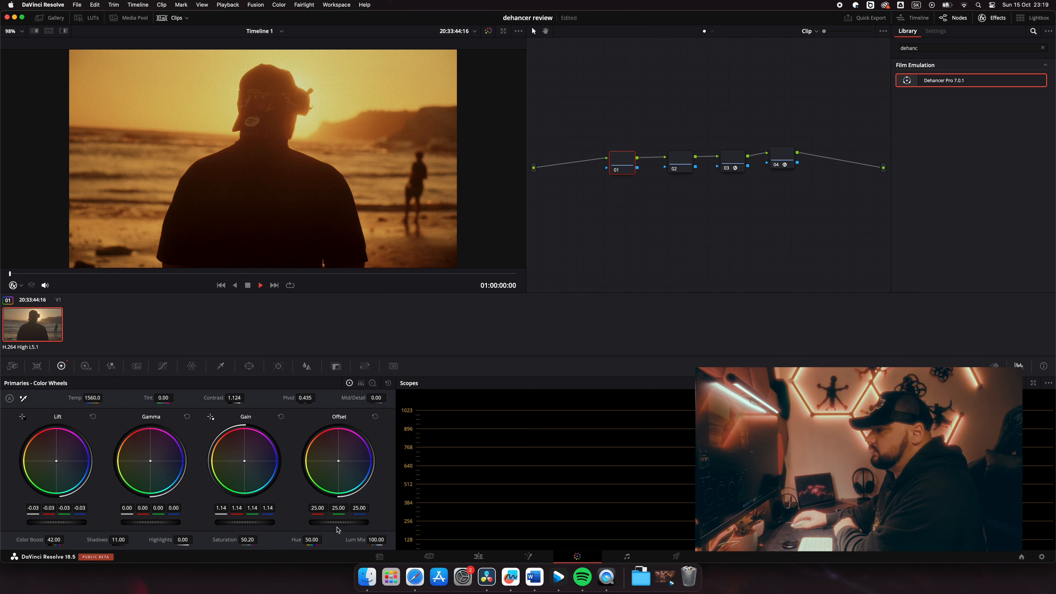
Step: Fine-tune the master Offset on node 01
{"action": "left_click_drag", "start_coordinate": [339, 522], "coordinate": [351, 522]}
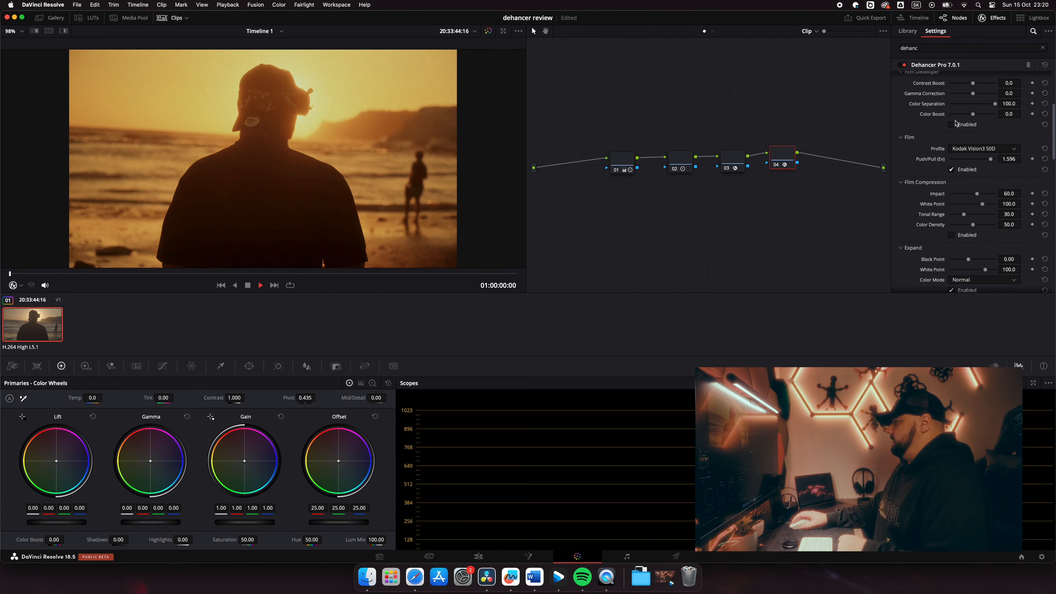
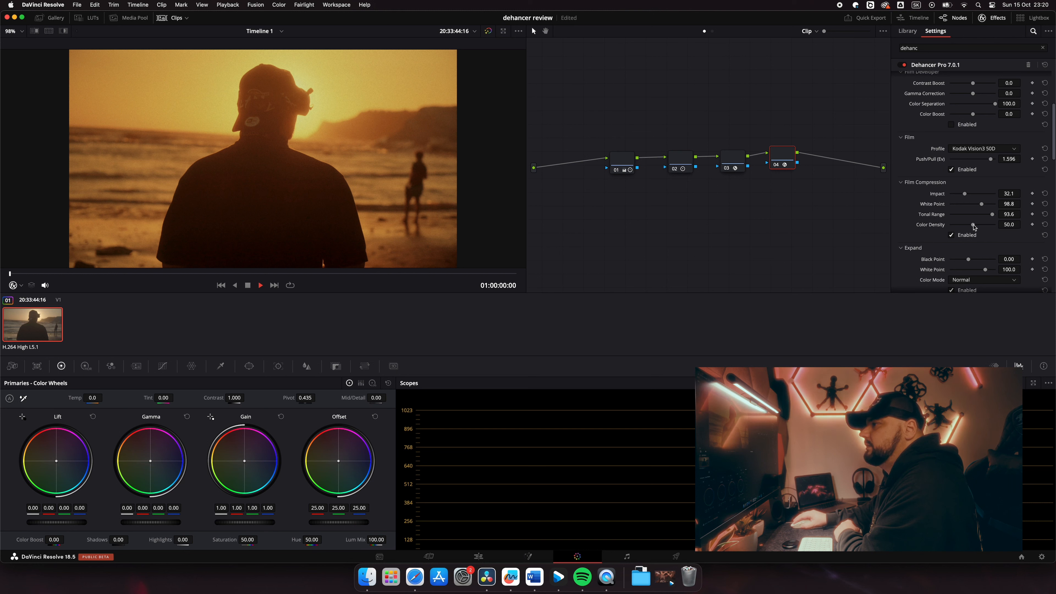
Step: Set the Black Point to -1.20 and the White Point to 87.0 in Dehancer Pro's Expand section
{"action": "scroll", "coordinate": [982, 233], "scroll_direction": "down", "scroll_amount": 3}
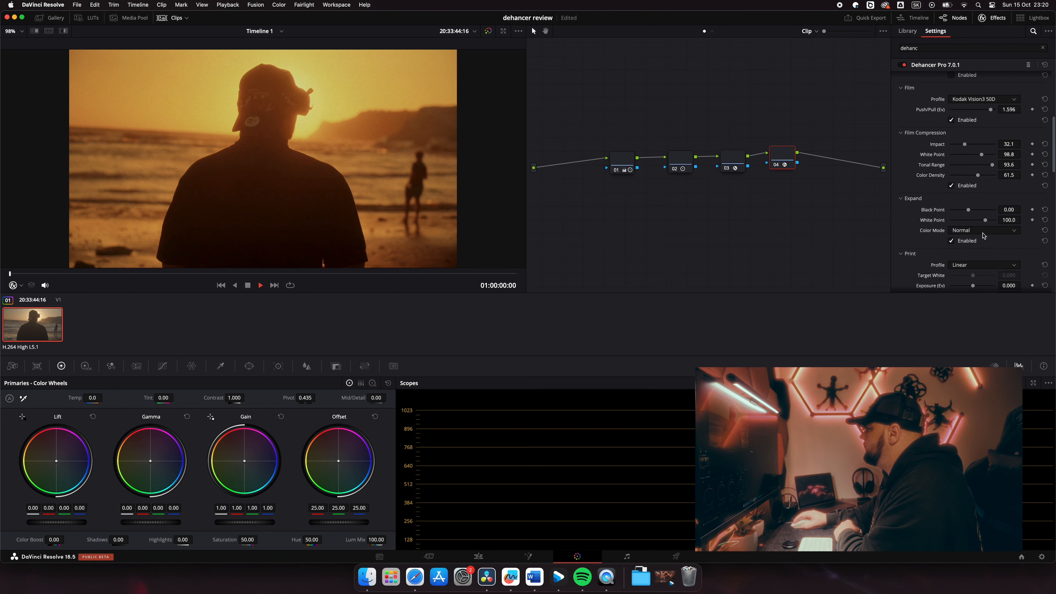
{"action": "scroll", "coordinate": [976, 217], "scroll_direction": "down", "scroll_amount": 2}
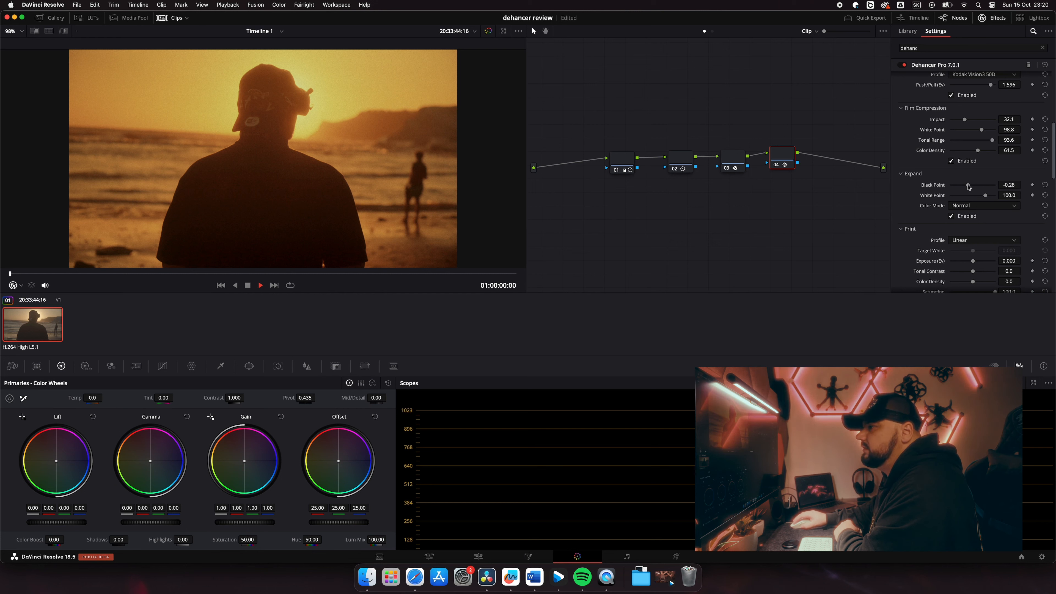
{"action": "mouse_move", "coordinate": [968, 186]}
{"action": "left_mouse_down"}
{"action": "mouse_move", "coordinate": [952, 192]}
{"action": "mouse_move", "coordinate": [966, 194]}
{"action": "left_mouse_up"}
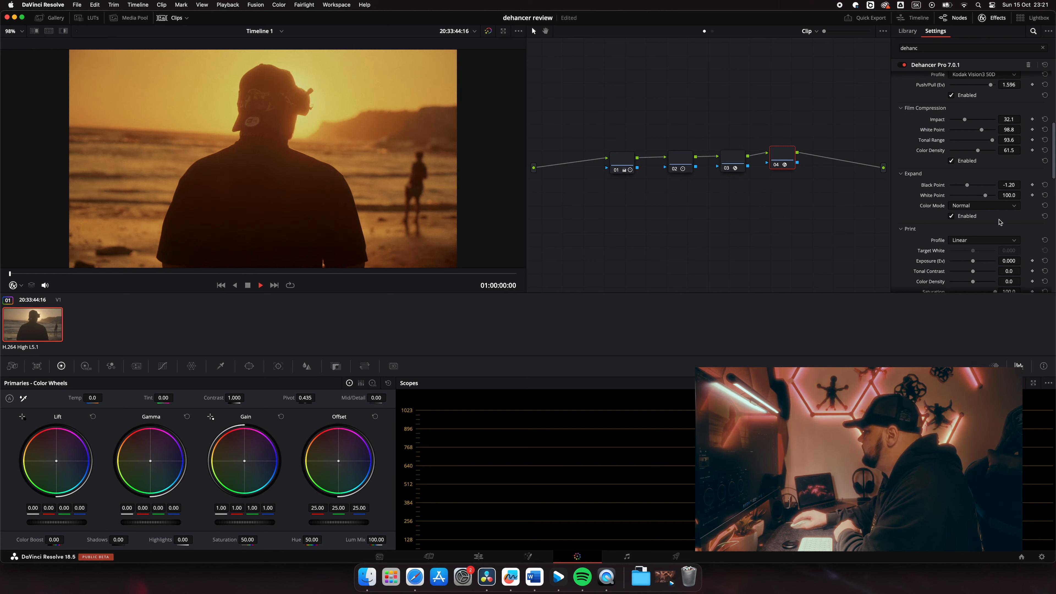
{"action": "mouse_move", "coordinate": [984, 196]}
{"action": "left_mouse_down"}
{"action": "mouse_move", "coordinate": [945, 202]}
{"action": "mouse_move", "coordinate": [981, 206]}
{"action": "left_mouse_up"}
Step: Try Dehancer Pro's Exposure Comp. at 0.633 and Temperature Comp. at 39.4, resetting each to its default
{"action": "scroll", "coordinate": [982, 212], "scroll_direction": "up", "scroll_amount": 5}
{"action": "scroll", "coordinate": [981, 218], "scroll_direction": "up", "scroll_amount": 1}
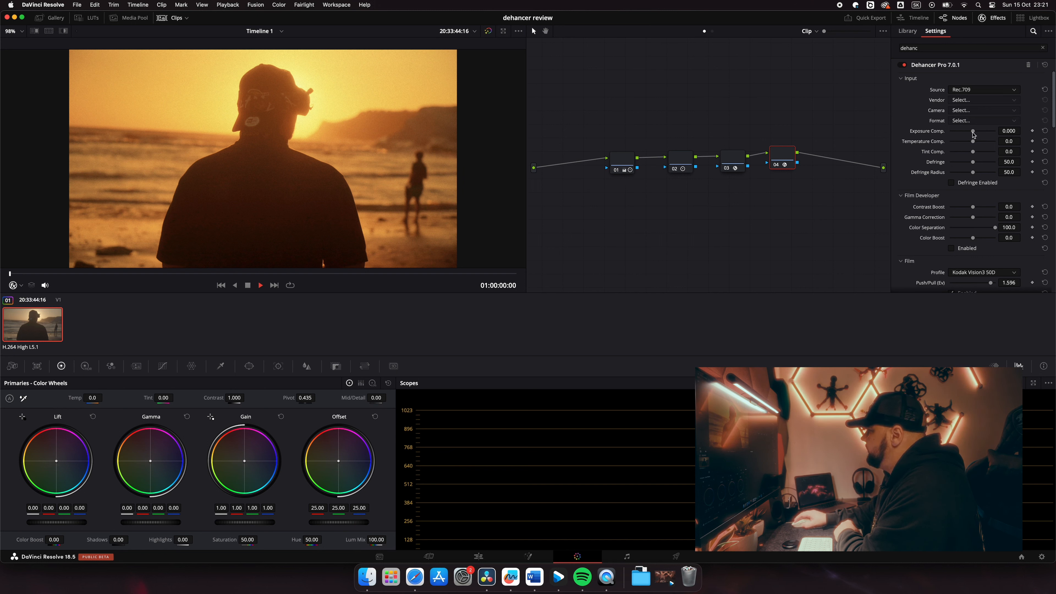
{"action": "left_click_drag", "start_coordinate": [973, 132], "coordinate": [979, 136]}
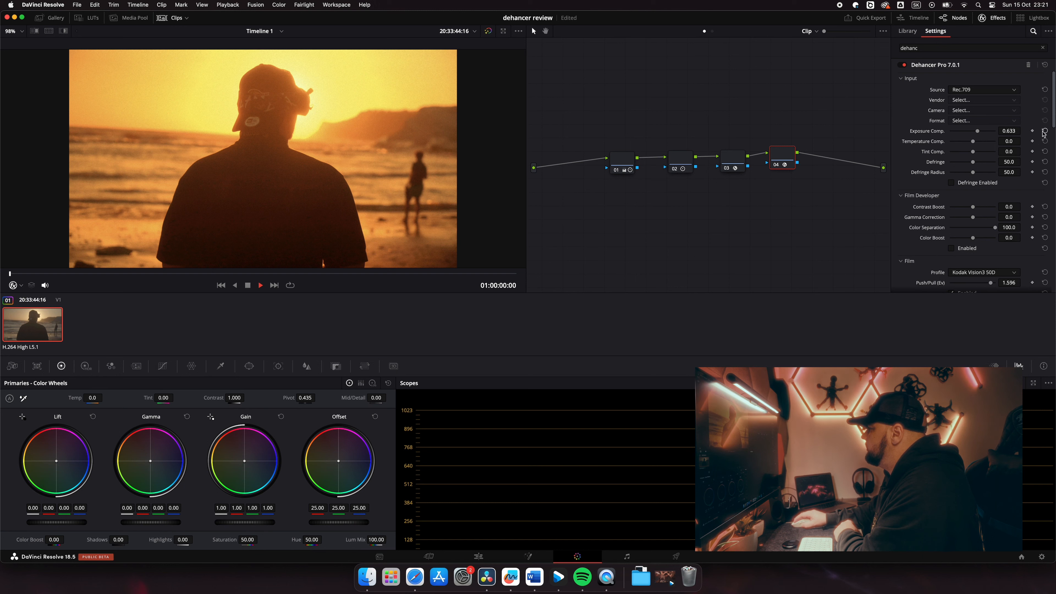
{"action": "left_click", "coordinate": [1045, 131]}
{"action": "mouse_move", "coordinate": [973, 141]}
{"action": "left_mouse_down"}
{"action": "mouse_move", "coordinate": [997, 155]}
{"action": "mouse_move", "coordinate": [985, 155]}
{"action": "left_mouse_up"}
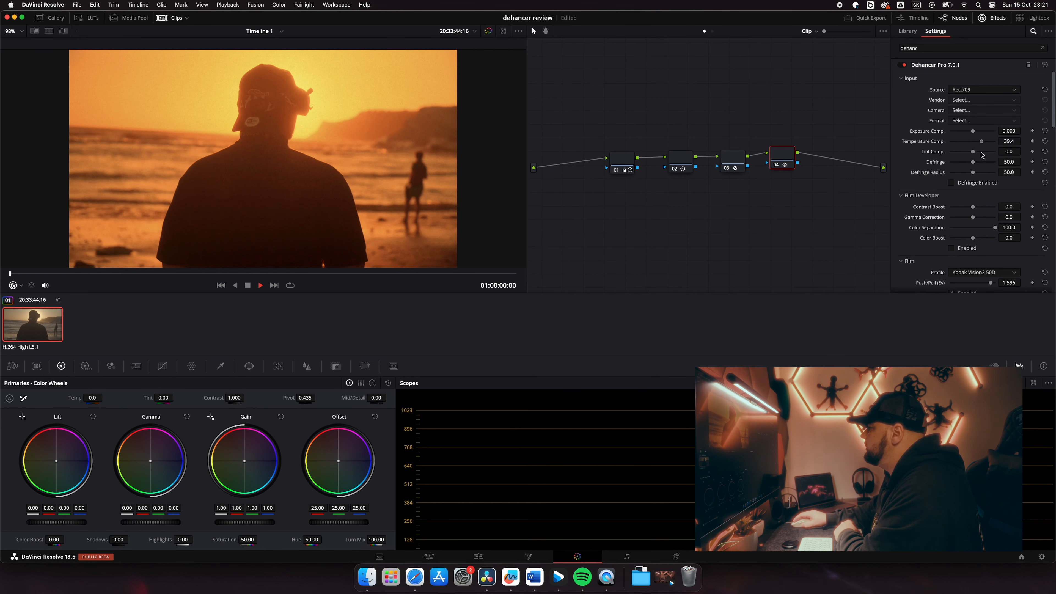
{"action": "left_click", "coordinate": [1045, 141]}
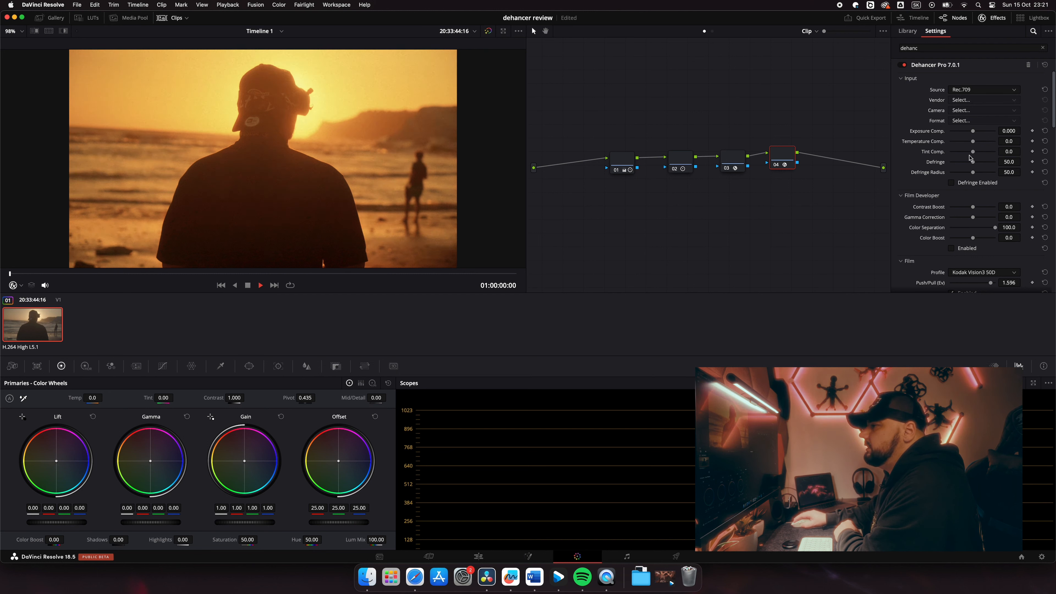
Step: Set Dehancer Pro's Tint Comp. to 10.1 and compare the image with and without the grade
{"action": "left_click_drag", "start_coordinate": [973, 155], "coordinate": [976, 165]}
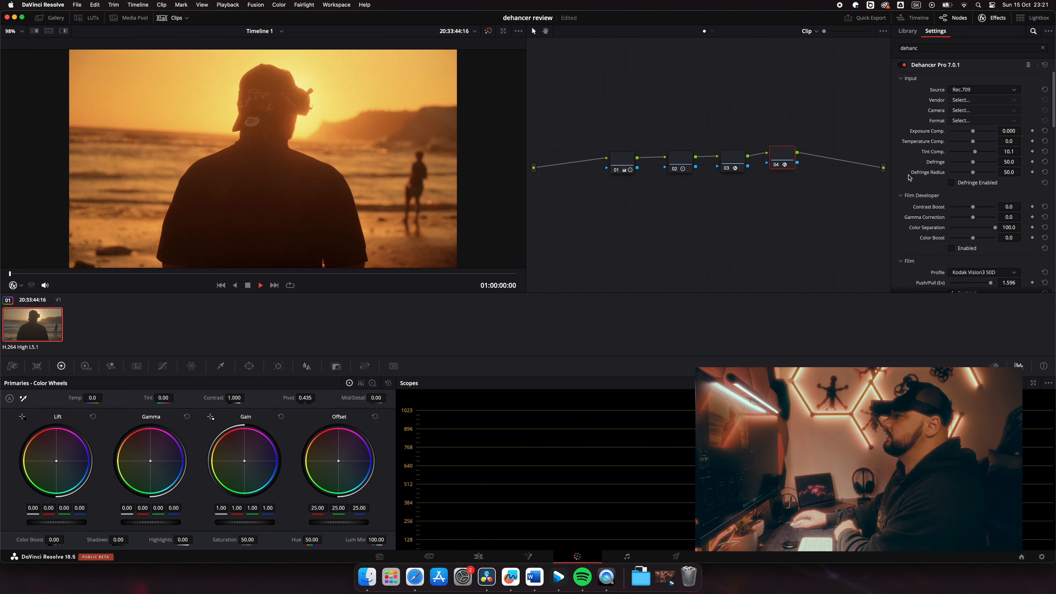
{"action": "left_click", "coordinate": [488, 31]}
{"action": "left_click", "coordinate": [487, 31]}
{"action": "left_click", "coordinate": [487, 31]}
{"action": "left_click", "coordinate": [488, 32]}
{"action": "left_click", "coordinate": [488, 32]}
{"action": "left_click", "coordinate": [488, 31]}
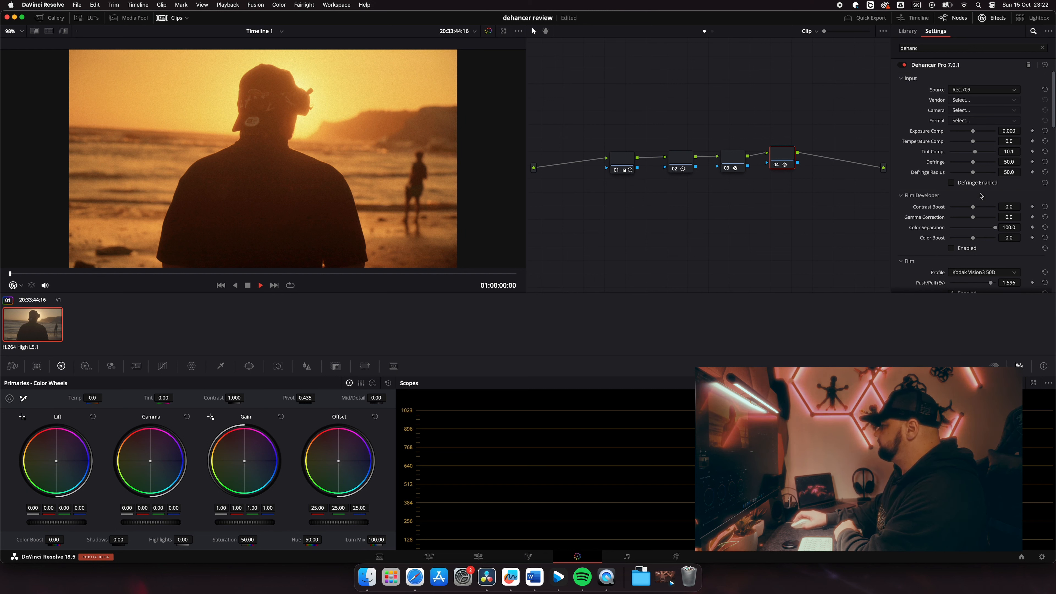
Step: Set the Print profile to Kodak 2383 Print Film, with Target White 0.166, Exposure 0.192, Tonal Contrast -0.4 and Color Density -0.6
{"action": "scroll", "coordinate": [1003, 194], "scroll_direction": "down", "scroll_amount": 5}
{"action": "scroll", "coordinate": [1003, 195], "scroll_direction": "down", "scroll_amount": 3}
{"action": "scroll", "coordinate": [1003, 195], "scroll_direction": "down", "scroll_amount": 5}
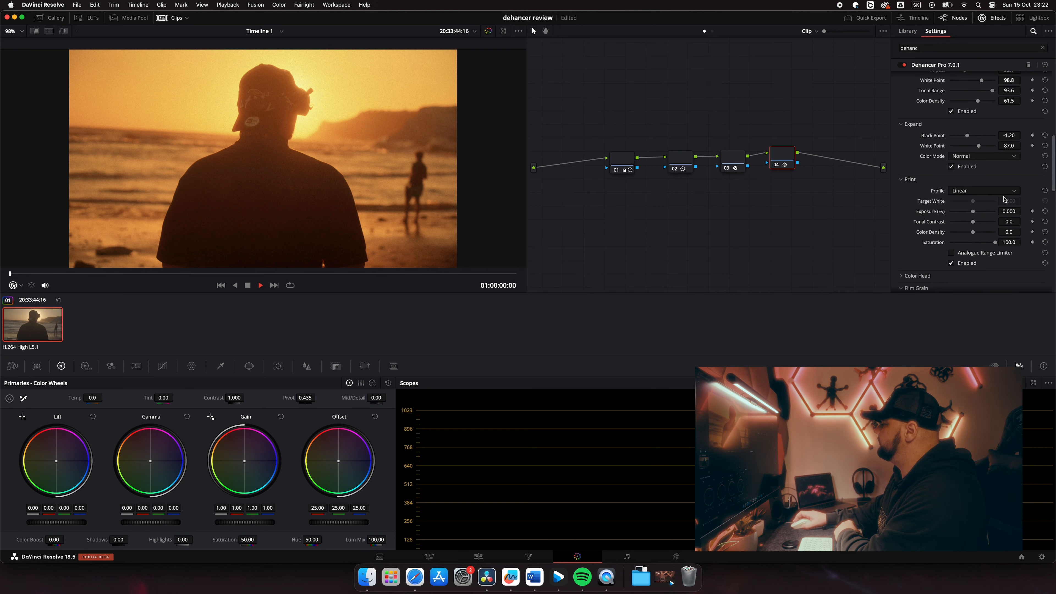
{"action": "scroll", "coordinate": [1004, 198], "scroll_direction": "down", "scroll_amount": 1}
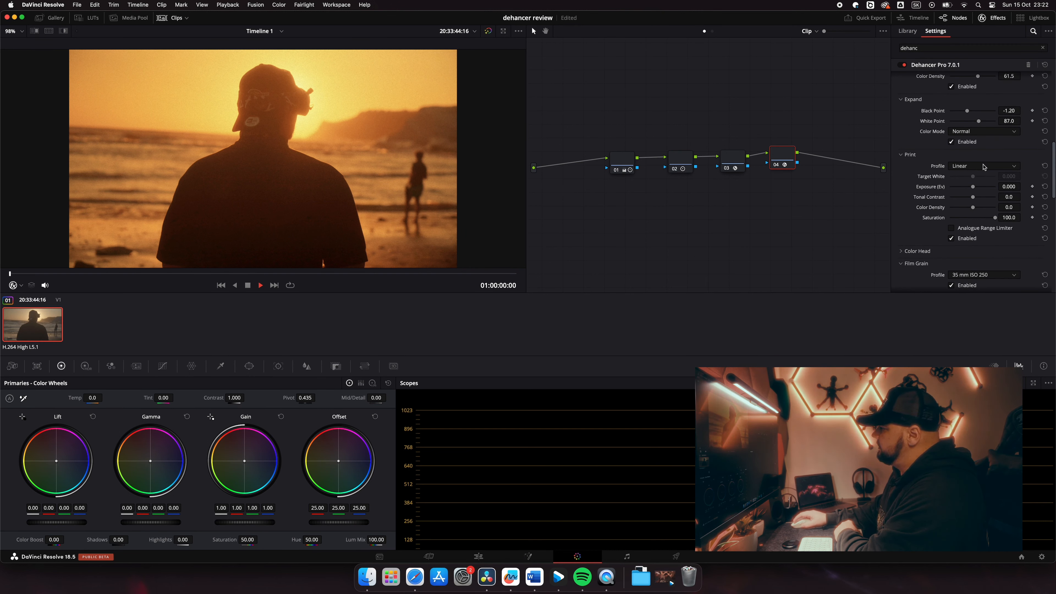
{"action": "left_click", "coordinate": [1002, 168]}
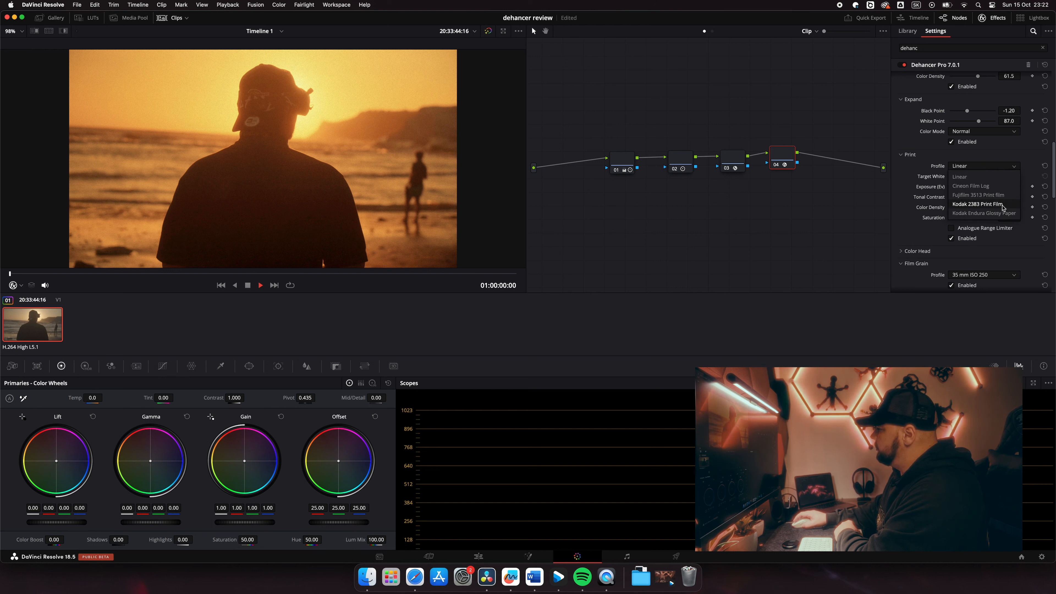
{"action": "left_click", "coordinate": [1003, 205]}
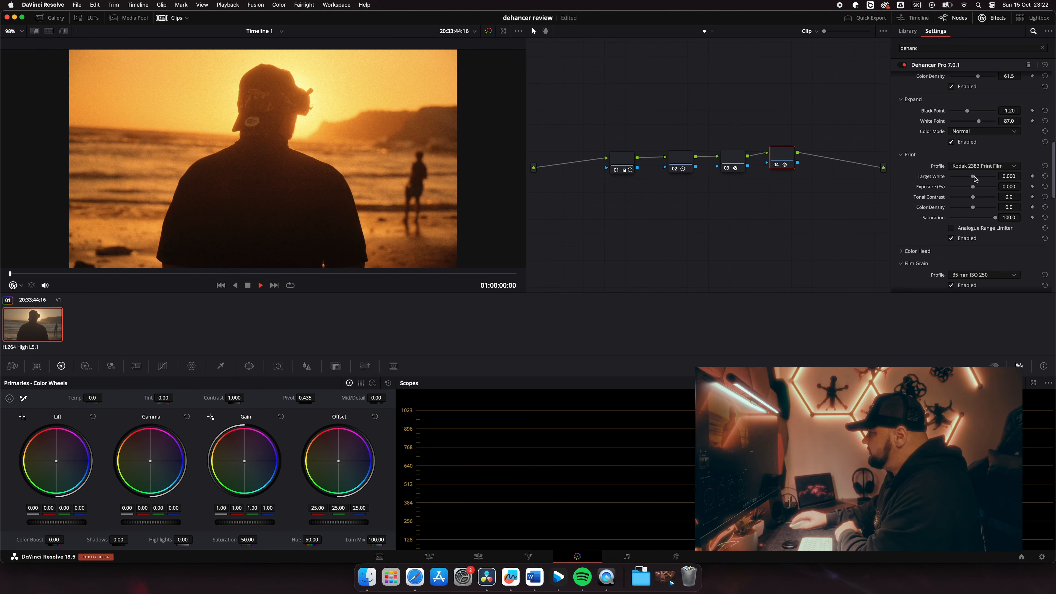
{"action": "left_click_drag", "start_coordinate": [973, 177], "coordinate": [973, 210]}
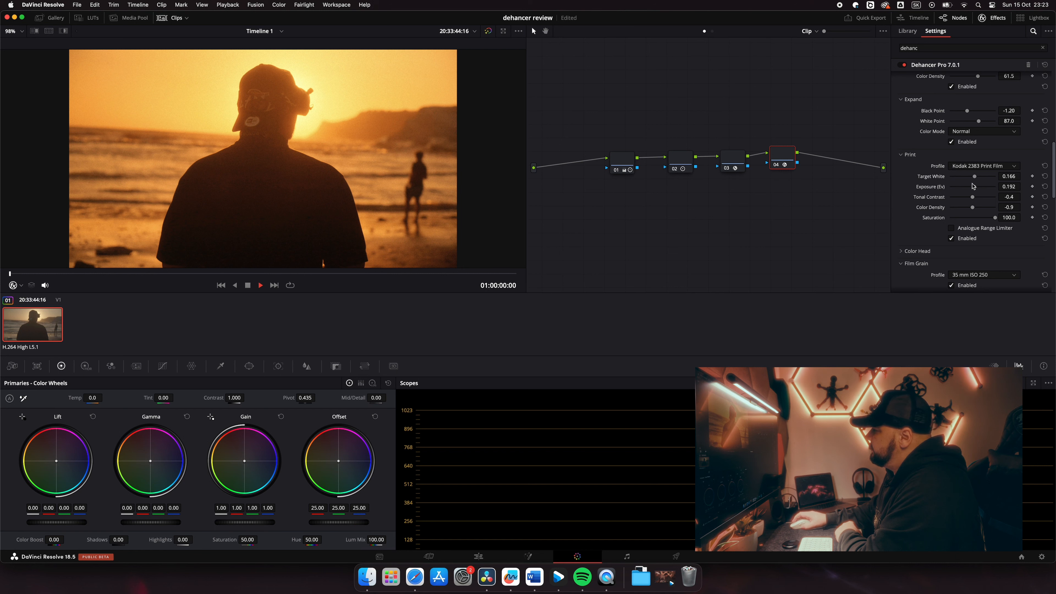
Step: Expand and enable Dehancer Pro's Color Head section, try a strong Yellow - Blue shift of 44.5, and bring it back to -0.4
{"action": "scroll", "coordinate": [962, 165], "scroll_direction": "down", "scroll_amount": 2}
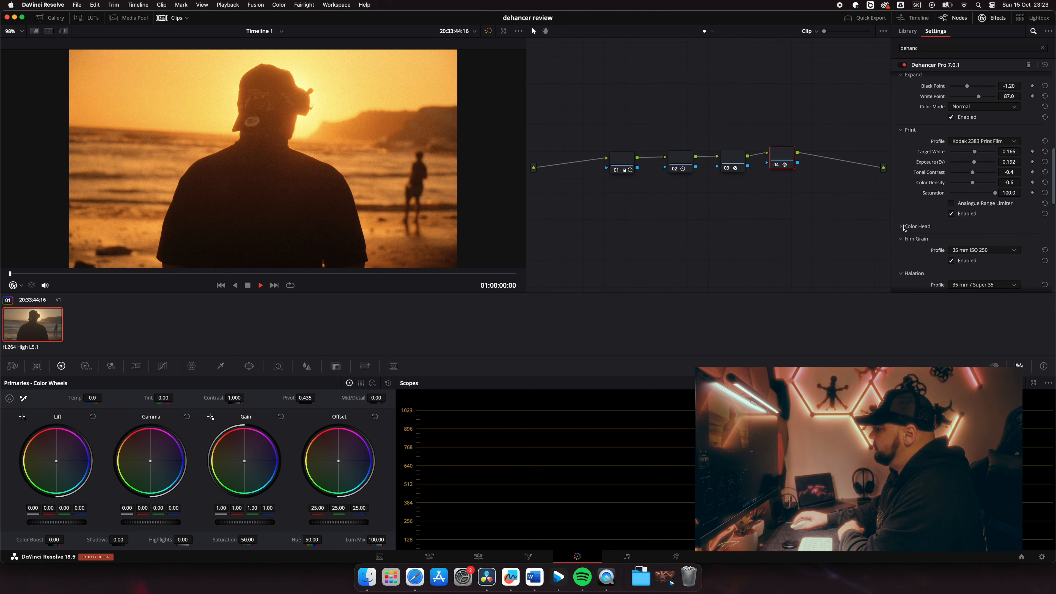
{"action": "left_click", "coordinate": [903, 225]}
{"action": "scroll", "coordinate": [907, 157], "scroll_direction": "down", "scroll_amount": 3}
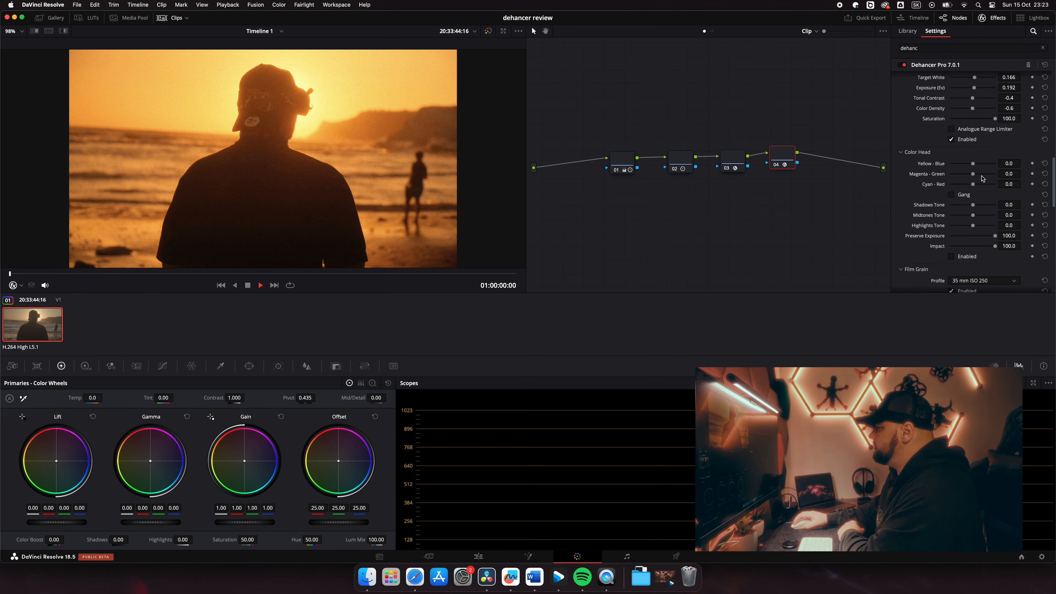
{"action": "left_click", "coordinate": [952, 257]}
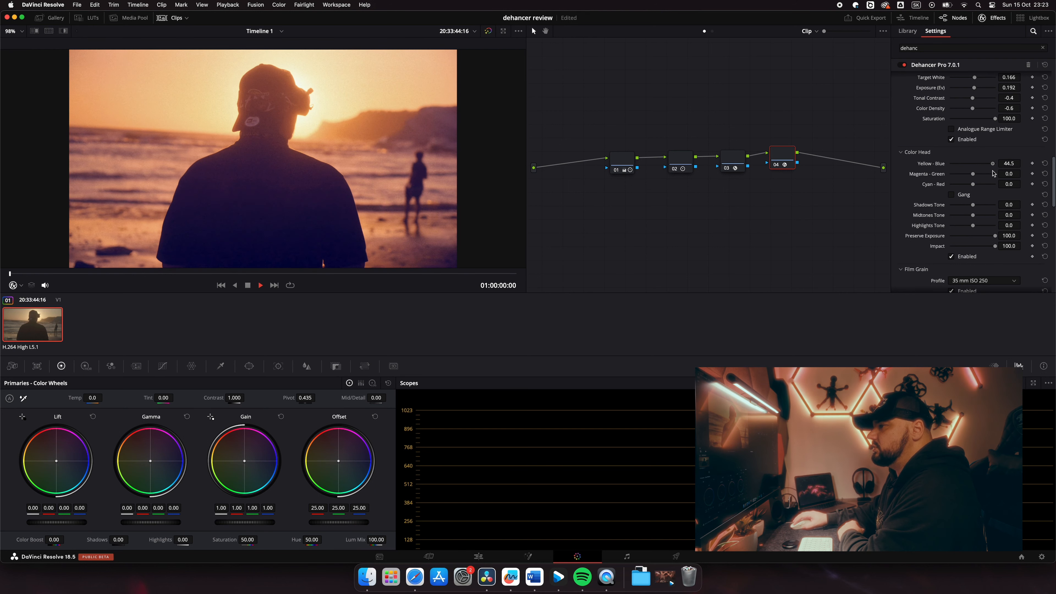
{"action": "mouse_move", "coordinate": [973, 165]}
{"action": "left_mouse_down"}
{"action": "mouse_move", "coordinate": [965, 171]}
{"action": "mouse_move", "coordinate": [1003, 178]}
{"action": "mouse_move", "coordinate": [972, 164]}
{"action": "left_mouse_up"}
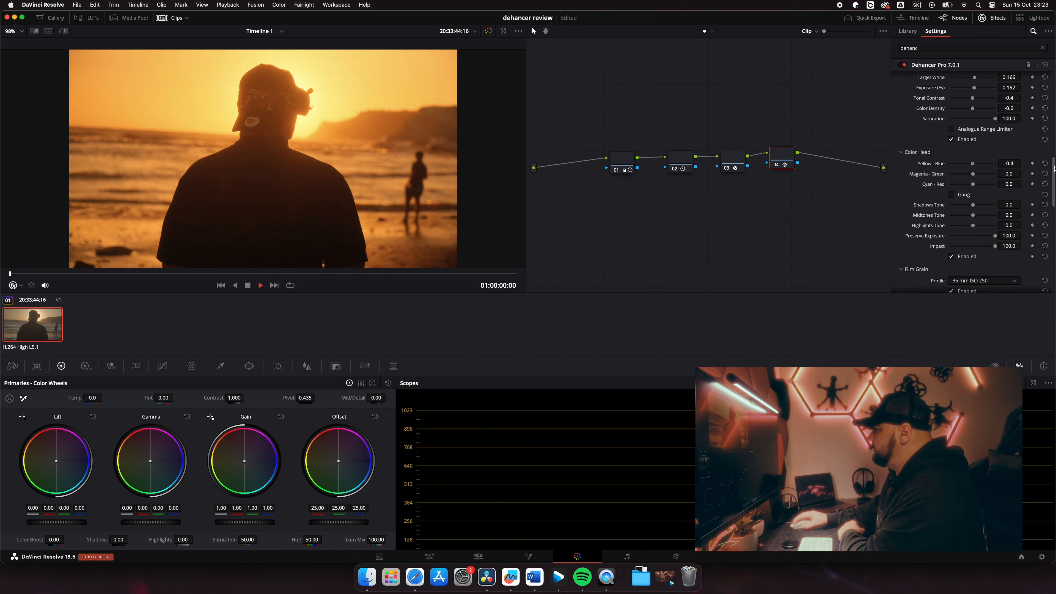
Step: Reset the Color Head's Yellow - Blue to default, then try Cyan - Red at 50.0 and 5.1 before resetting it too
{"action": "left_click", "coordinate": [1044, 163]}
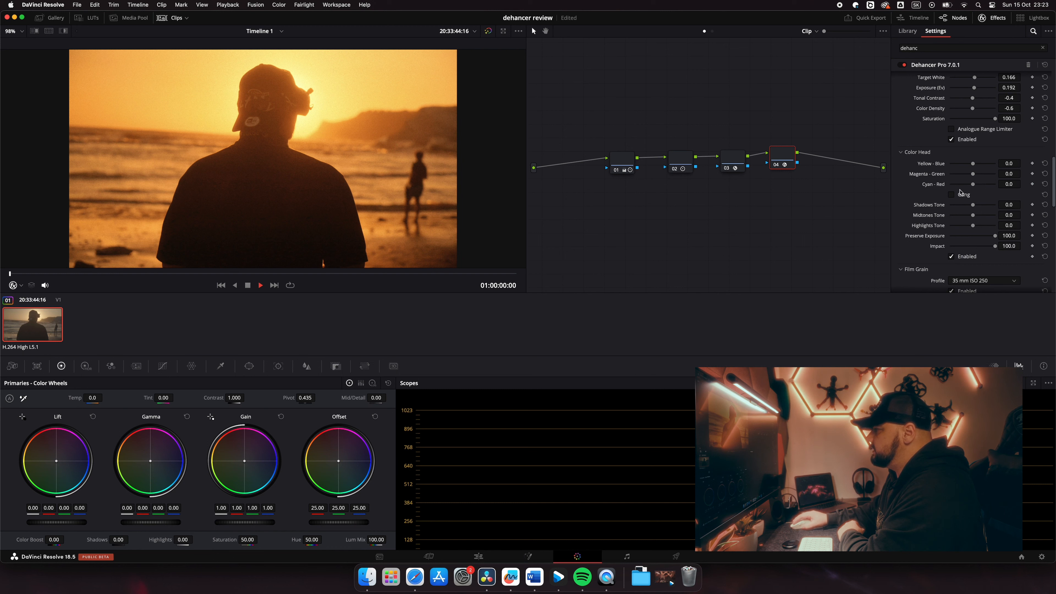
{"action": "left_click_drag", "start_coordinate": [972, 184], "coordinate": [1019, 206]}
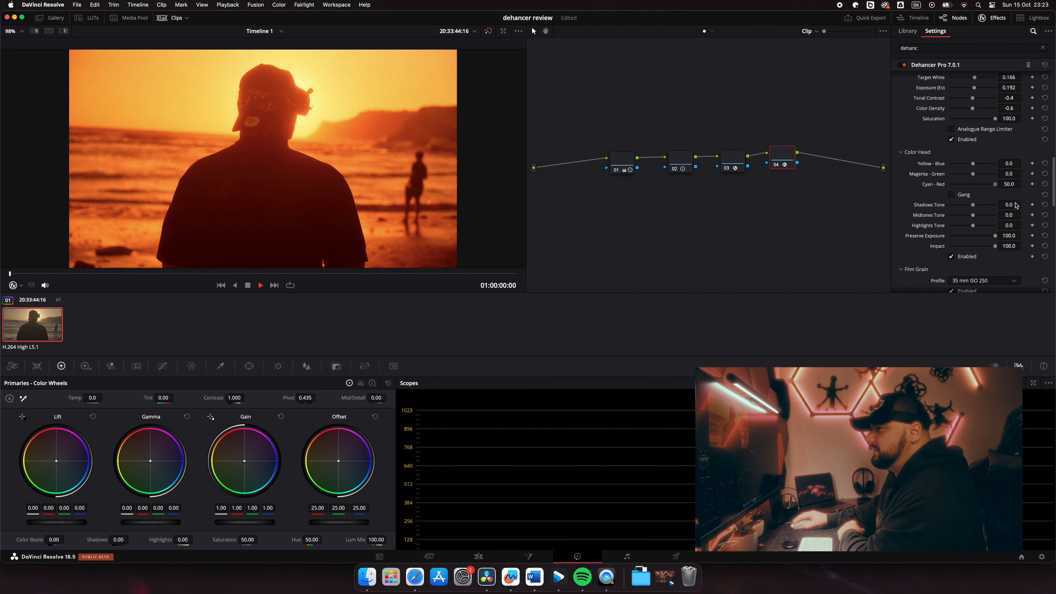
{"action": "left_click_drag", "start_coordinate": [1006, 203], "coordinate": [976, 200]}
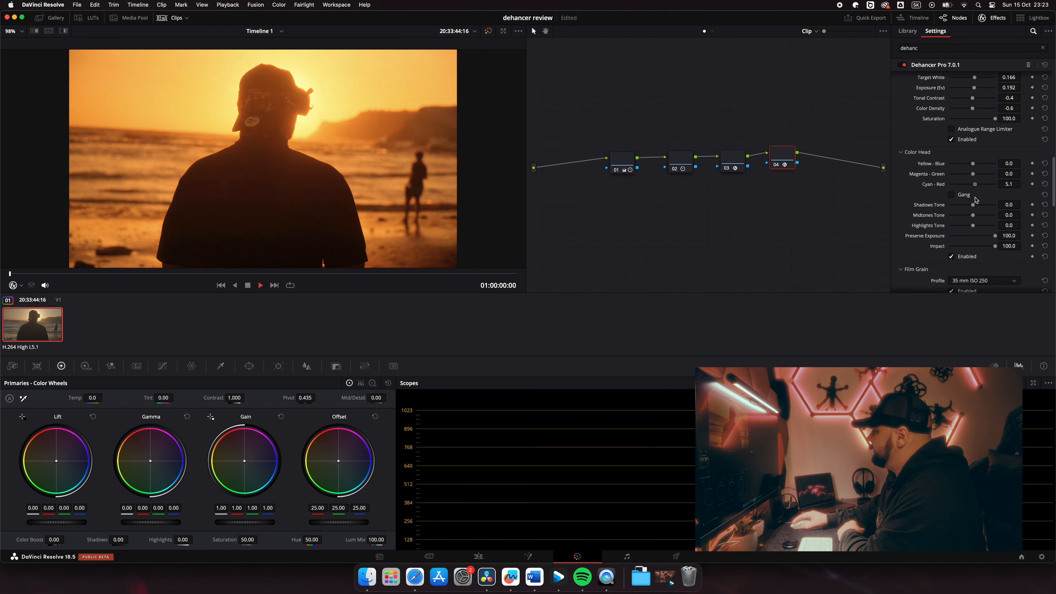
{"action": "left_click", "coordinate": [1044, 184]}
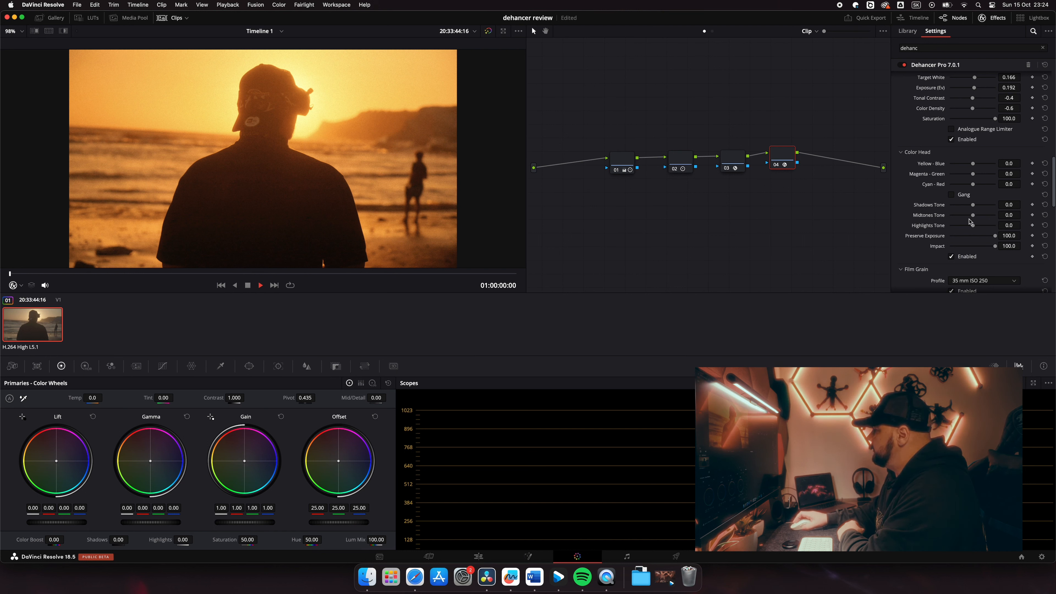
Step: Compare the image with and without Dehancer Pro's Film Grain effect
{"action": "scroll", "coordinate": [999, 213], "scroll_direction": "down", "scroll_amount": 3}
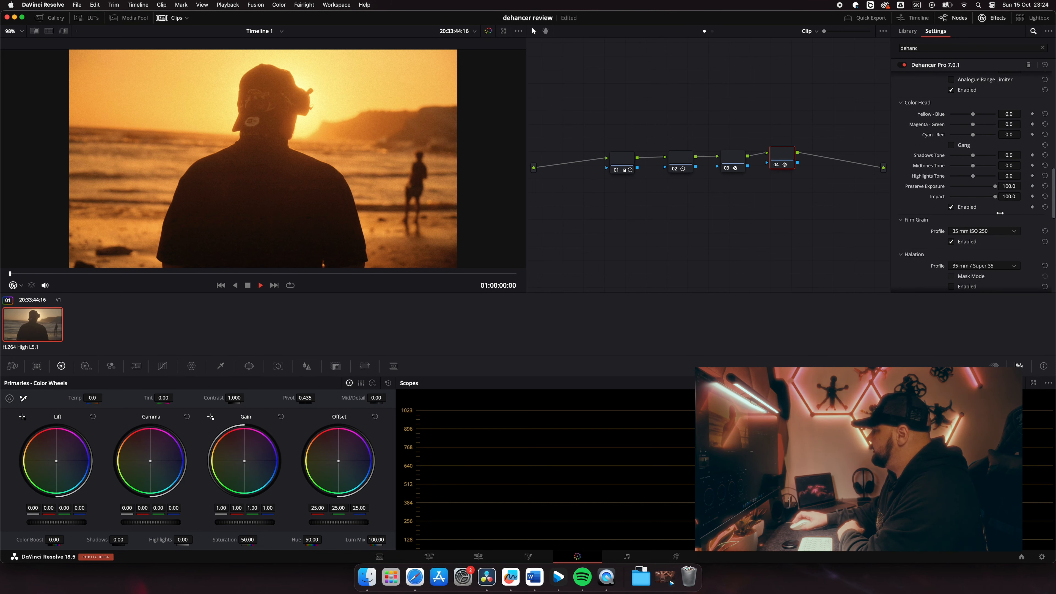
{"action": "scroll", "coordinate": [997, 213], "scroll_direction": "down", "scroll_amount": 3}
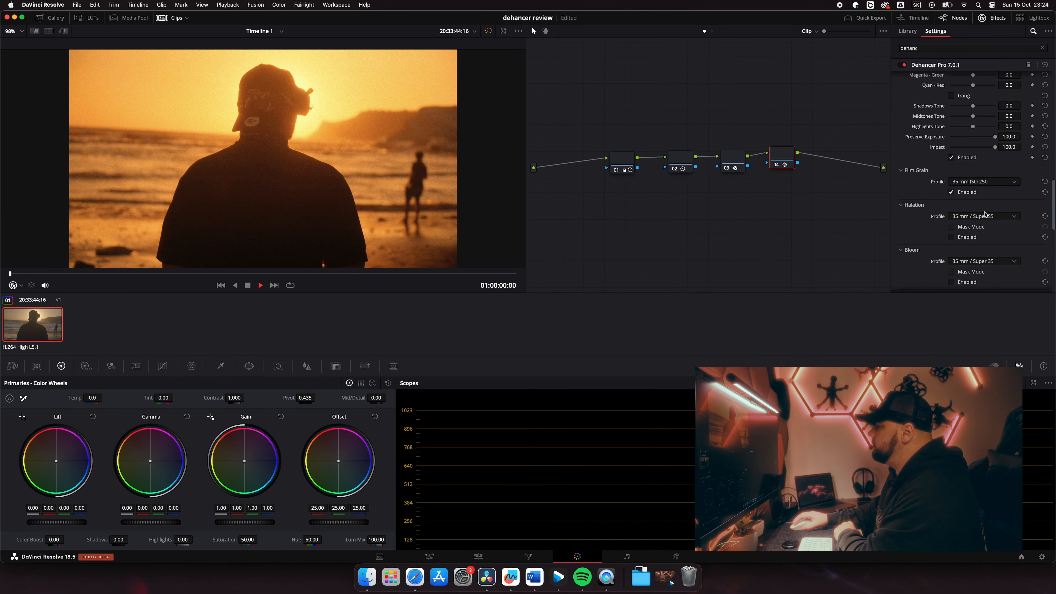
{"action": "left_click", "coordinate": [953, 192]}
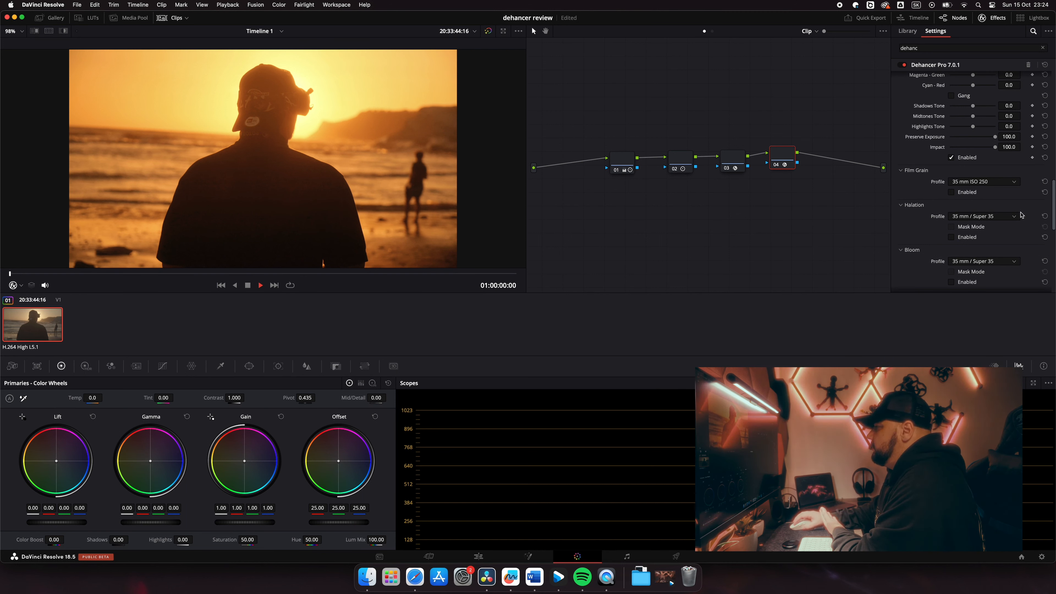
{"action": "left_click", "coordinate": [952, 193]}
{"action": "left_click", "coordinate": [951, 192]}
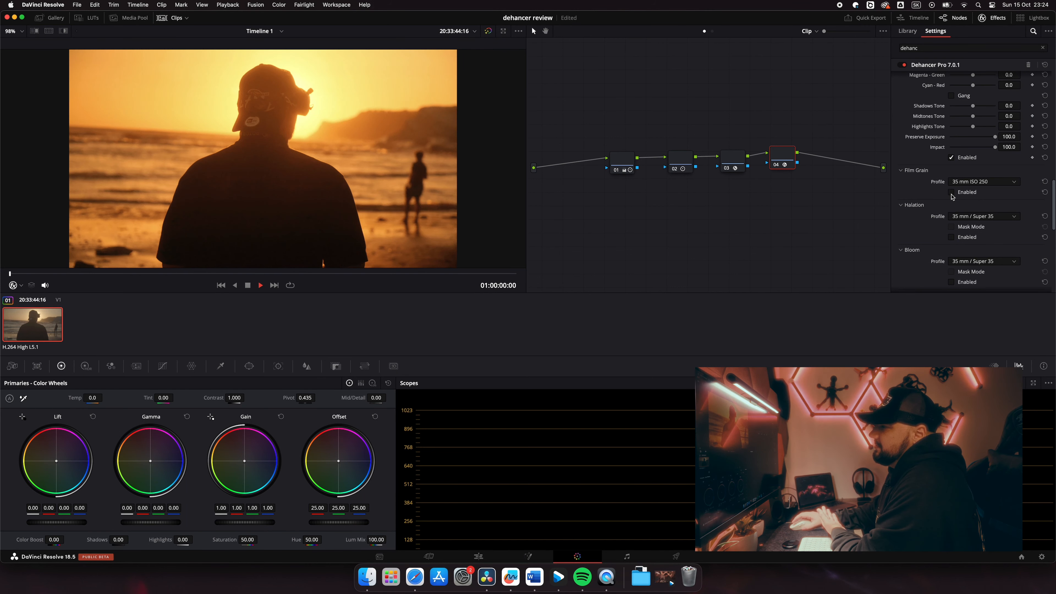
{"action": "left_click", "coordinate": [951, 194]}
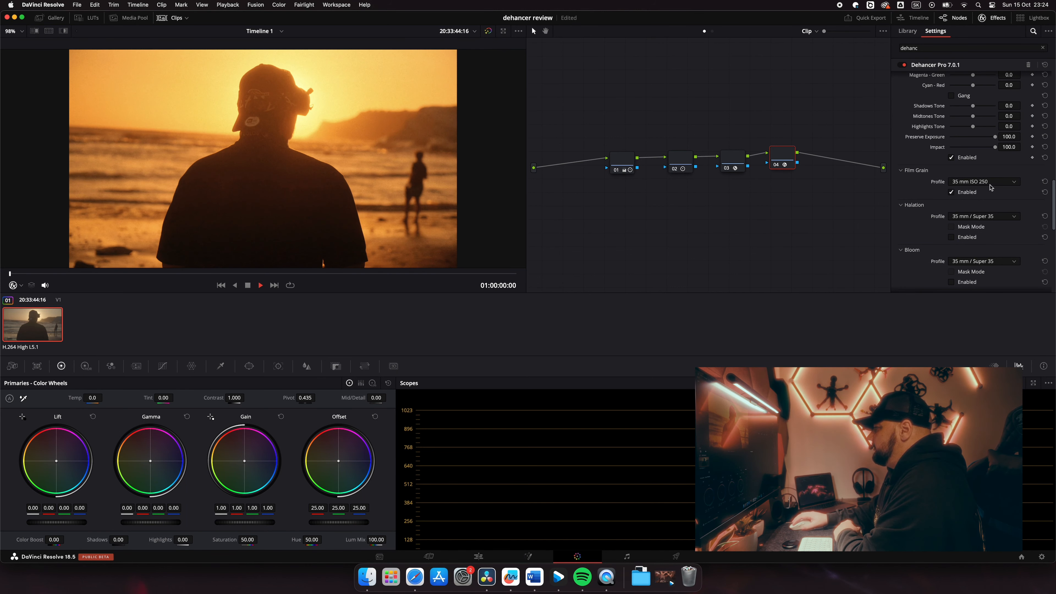
Step: Try the 8 mm ISO 50 and 8 mm ISO 250 Film Grain profiles, ending on 8 mm ISO 50
{"action": "left_click", "coordinate": [990, 187]}
{"action": "scroll", "coordinate": [990, 188], "scroll_direction": "up", "scroll_amount": 3}
{"action": "left_click", "coordinate": [991, 187]}
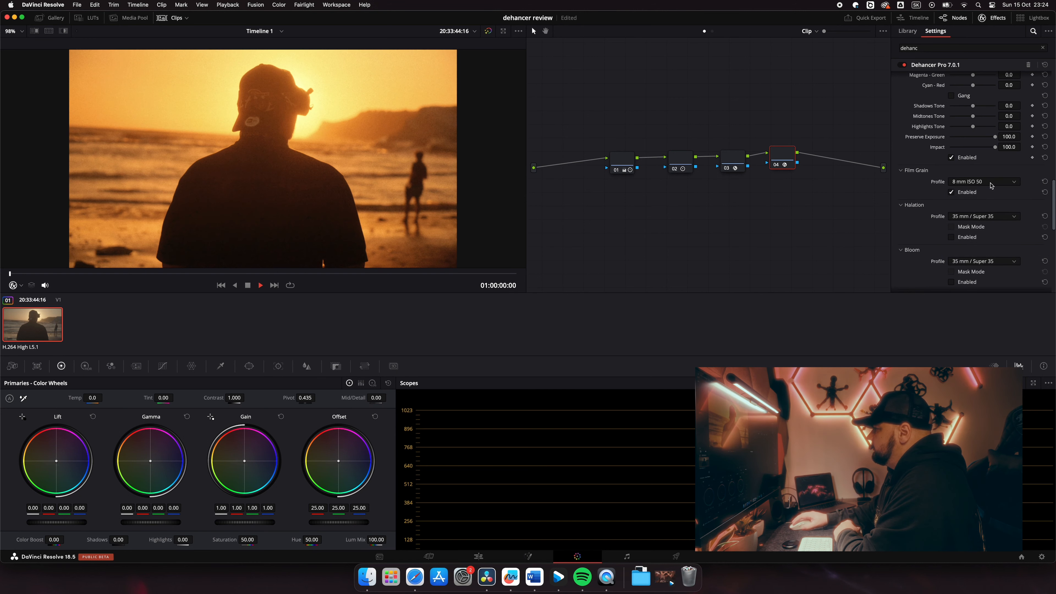
{"action": "left_click", "coordinate": [990, 183]}
{"action": "left_click", "coordinate": [982, 211]}
{"action": "left_click", "coordinate": [991, 181]}
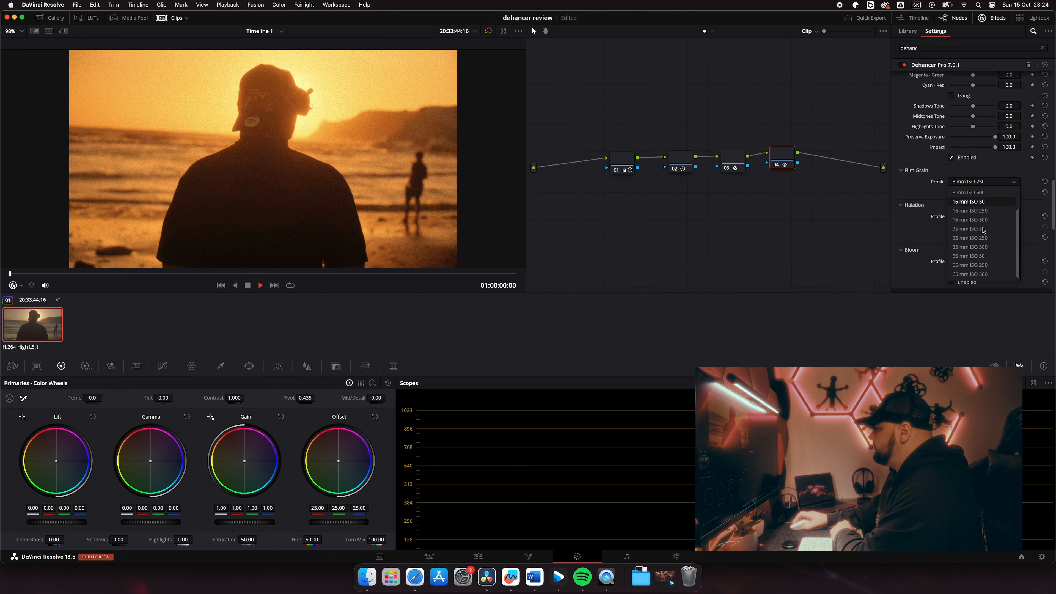
{"action": "left_click", "coordinate": [978, 203]}
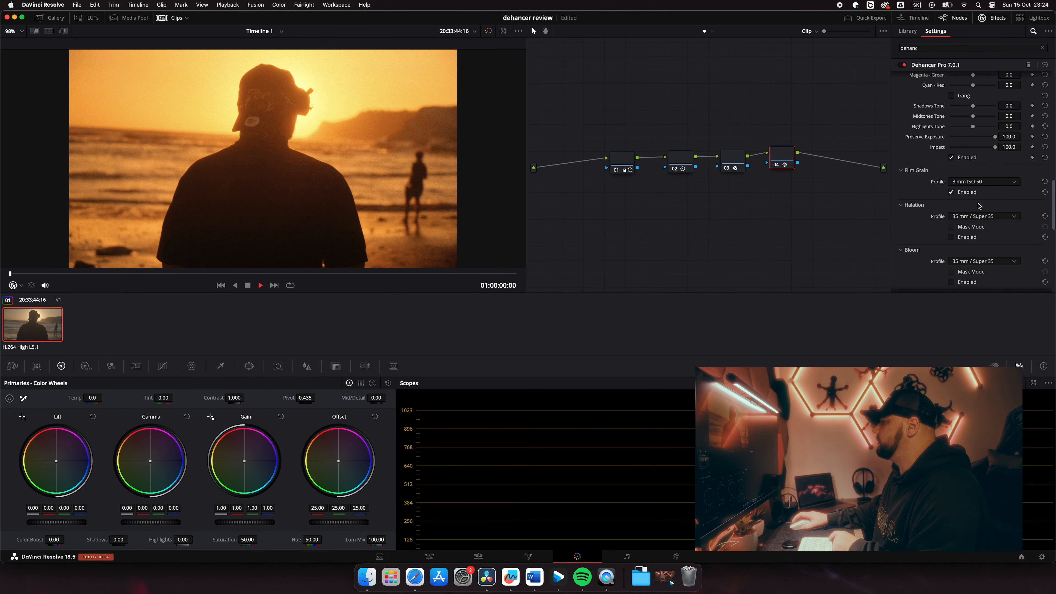
Step: Try the 35 mm ISO 50 Film Grain profile, switch to 65 mm ISO 500, and disable Film Grain
{"action": "left_click", "coordinate": [989, 184]}
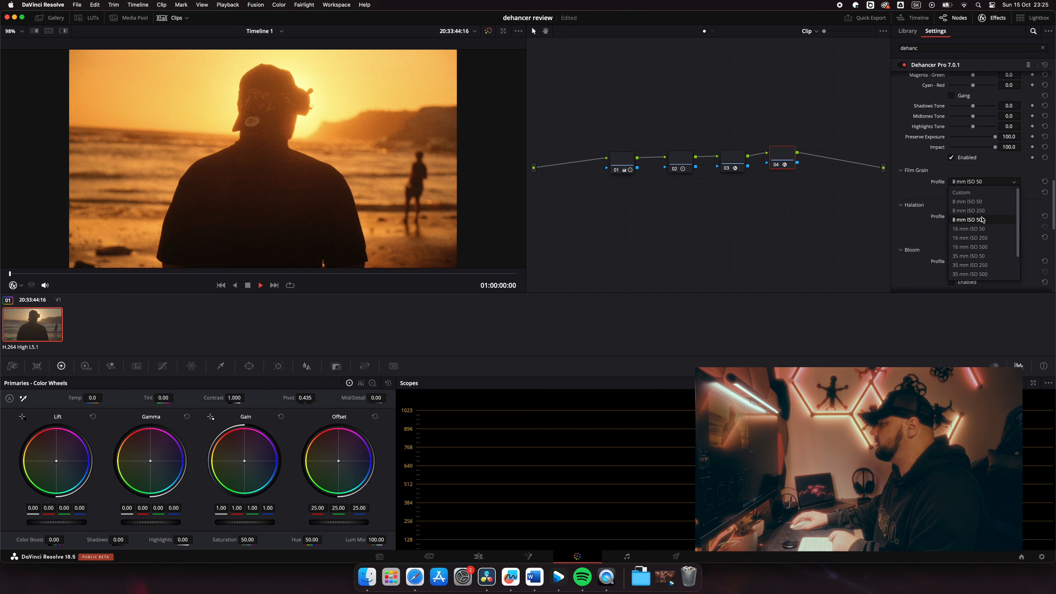
{"action": "left_click", "coordinate": [975, 256]}
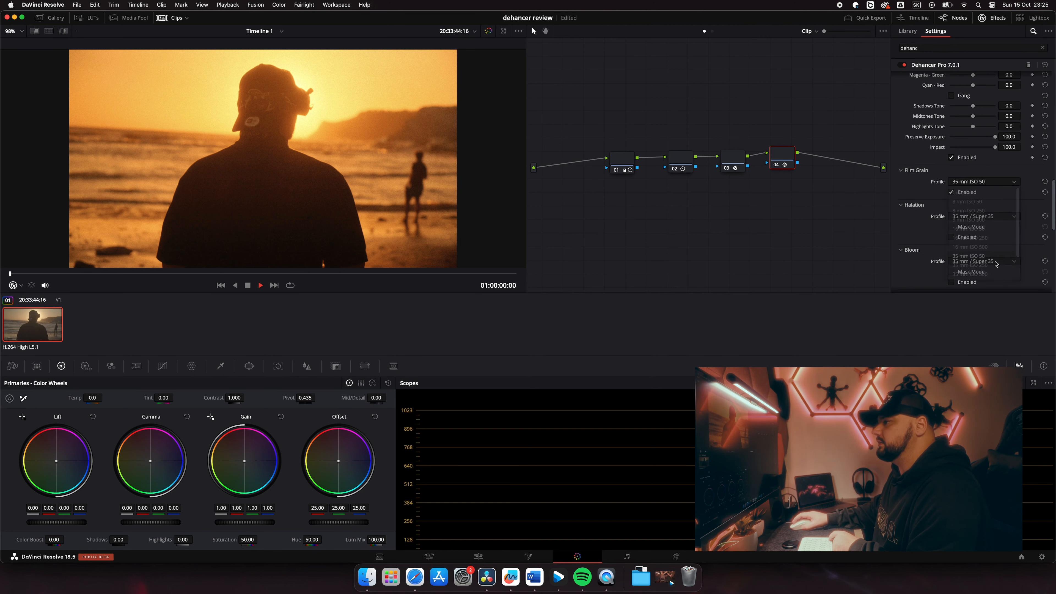
{"action": "left_click", "coordinate": [981, 185]}
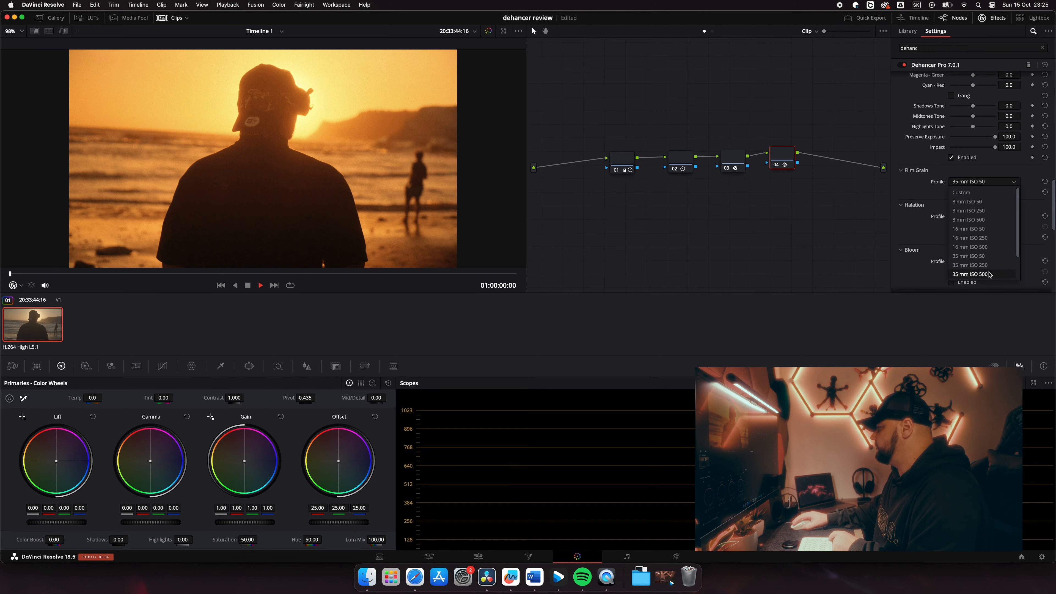
{"action": "scroll", "coordinate": [991, 272], "scroll_direction": "down", "scroll_amount": 3}
{"action": "left_click", "coordinate": [990, 270]}
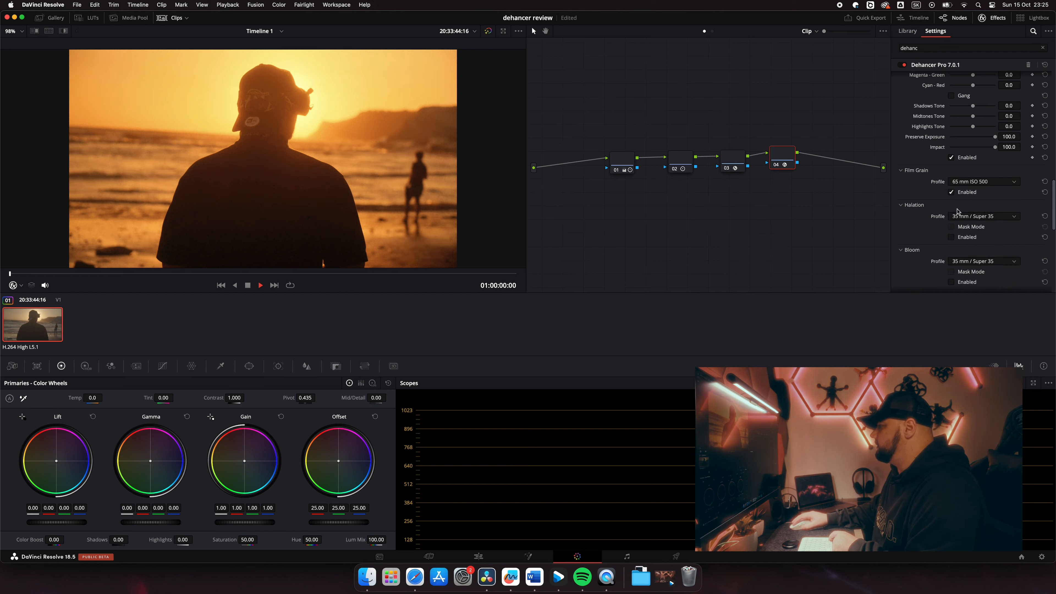
{"action": "left_click", "coordinate": [951, 192]}
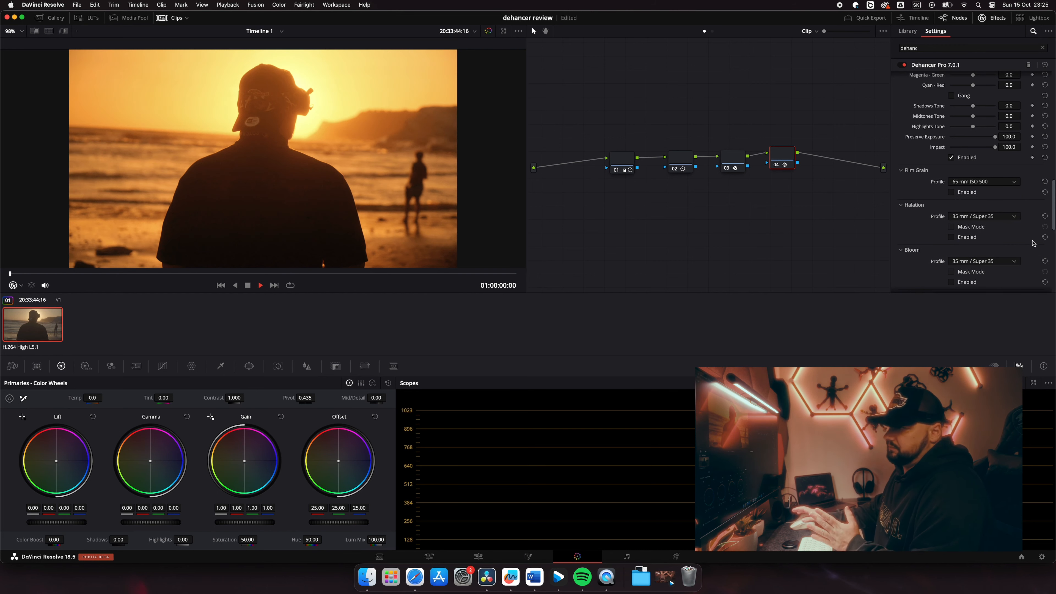
Step: Compare the ungraded and graded image by bypassing the whole grade and restoring it
{"action": "left_click", "coordinate": [489, 31]}
{"action": "left_click", "coordinate": [490, 32]}
{"action": "left_click", "coordinate": [490, 31]}
{"action": "left_click", "coordinate": [489, 31]}
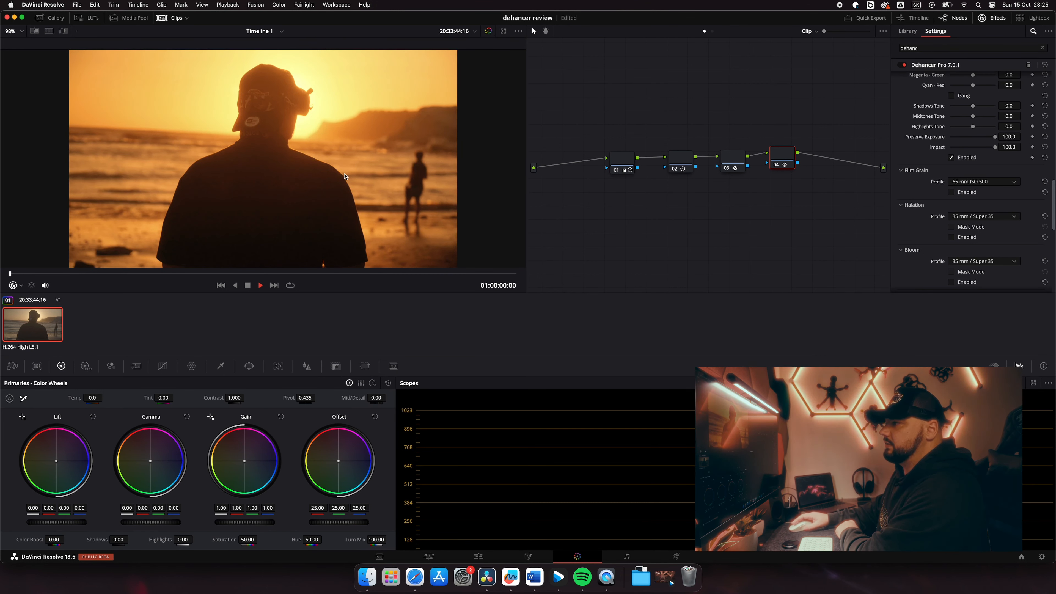
Step: Enable Halation and try its 8 mm / Super 8 and 16 mm / Super 16 No Remjet profiles
{"action": "scroll", "coordinate": [987, 208], "scroll_direction": "down", "scroll_amount": 2}
{"action": "scroll", "coordinate": [988, 206], "scroll_direction": "down", "scroll_amount": 2}
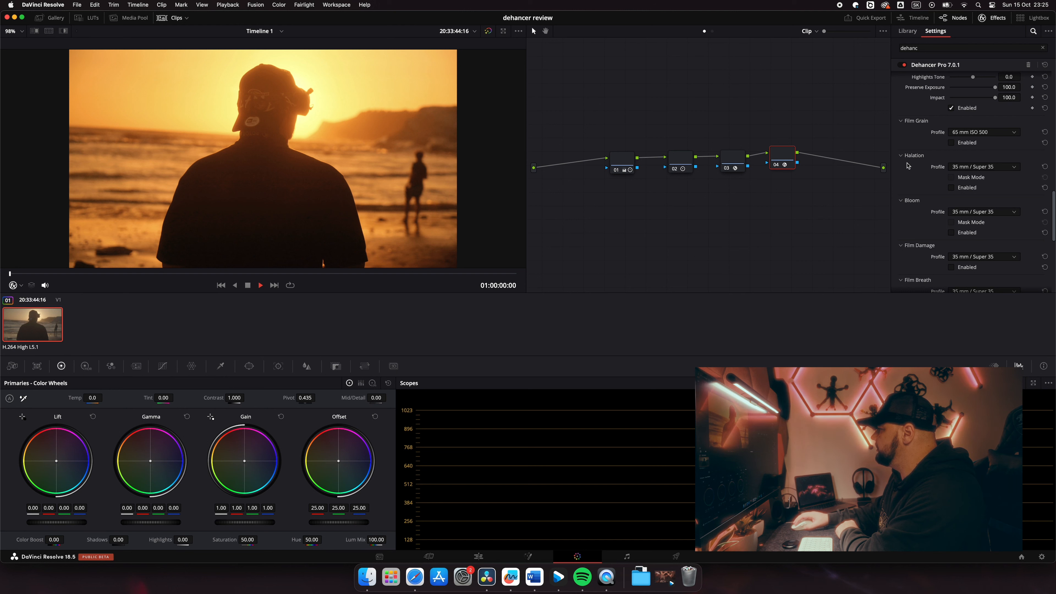
{"action": "left_click", "coordinate": [951, 187]}
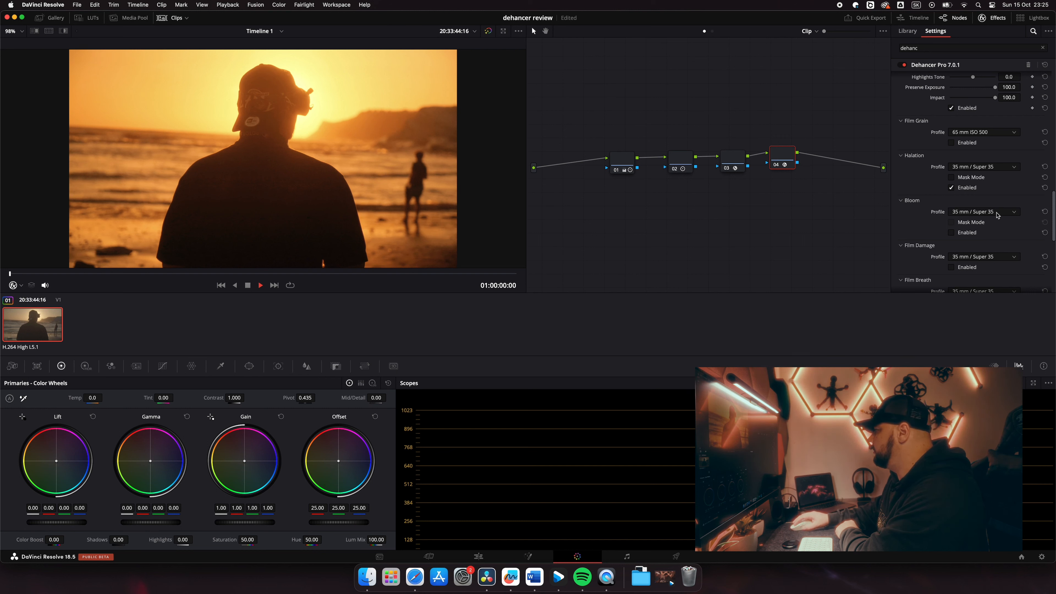
{"action": "left_click", "coordinate": [980, 166]}
{"action": "left_click", "coordinate": [970, 187]}
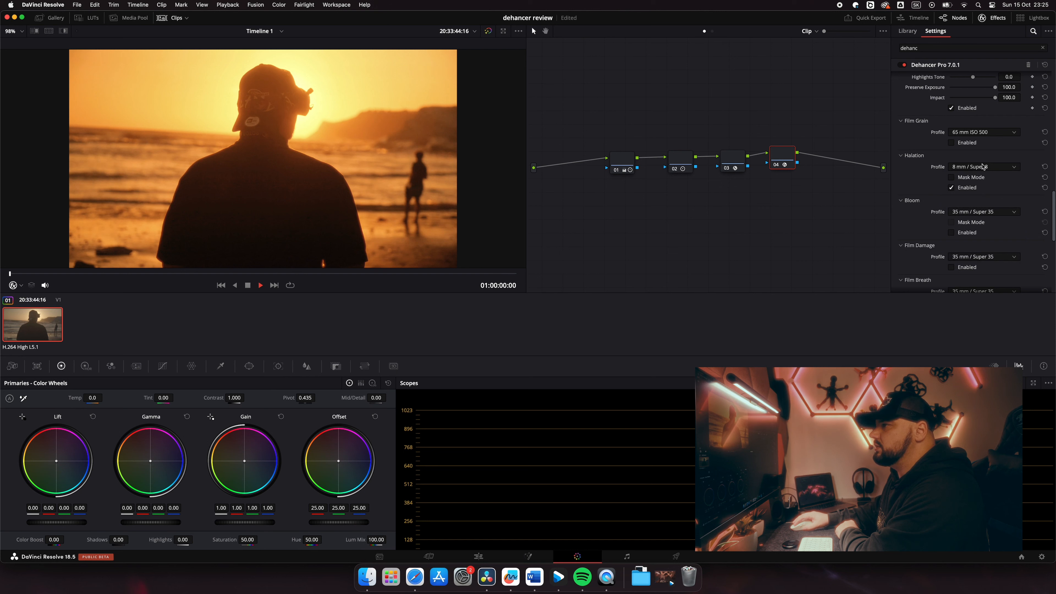
{"action": "left_click", "coordinate": [983, 167]}
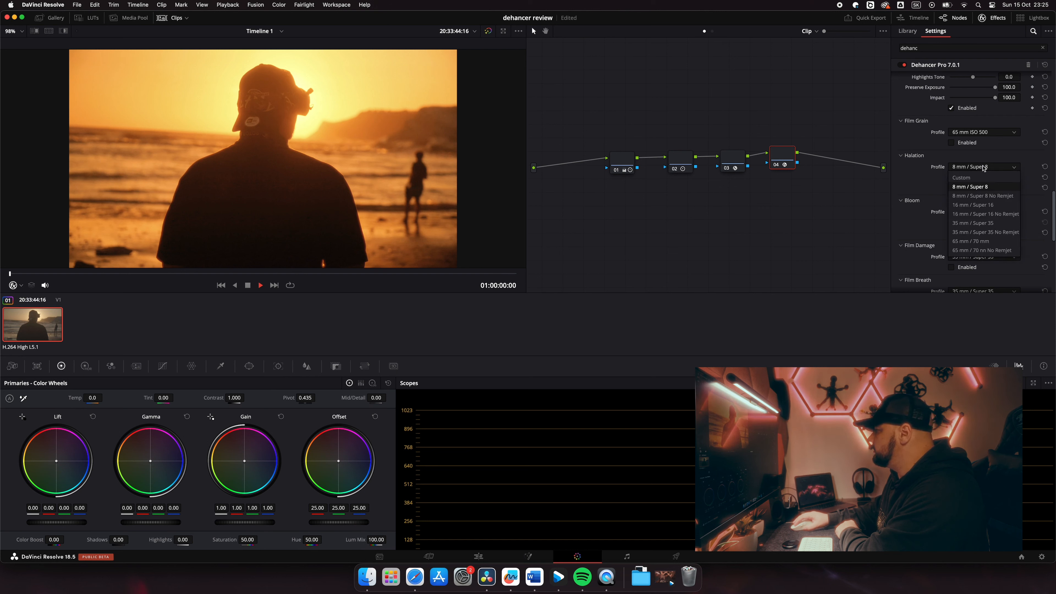
{"action": "left_click", "coordinate": [985, 214]}
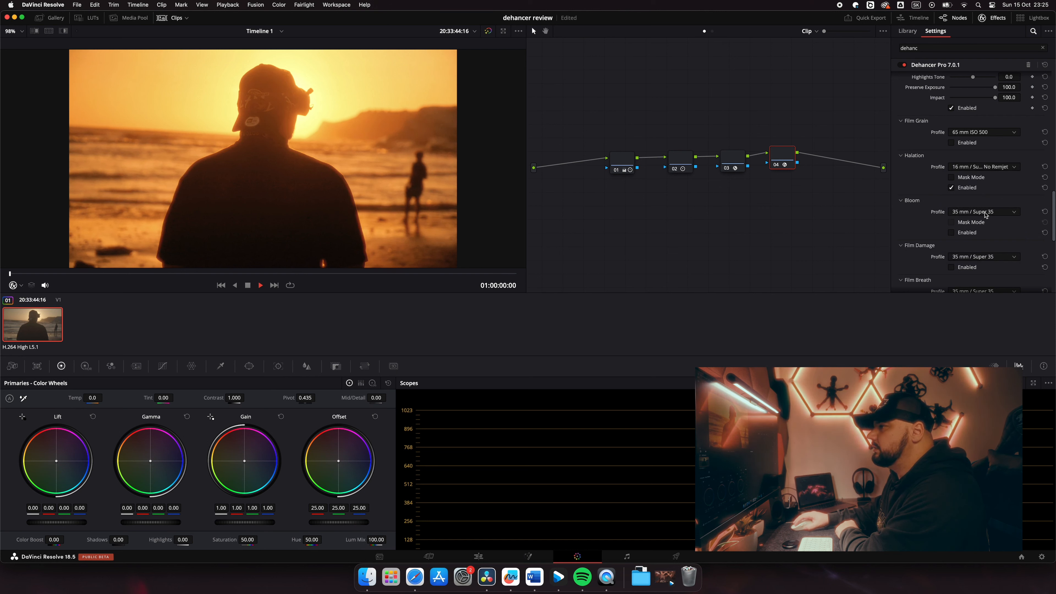
Step: Try the Halation profiles 35 mm / Super 35 No Remjet, 65 mm / 70 mm, and 65 mm / 70 mm No Remjet
{"action": "left_click", "coordinate": [986, 167]}
{"action": "left_click", "coordinate": [986, 213]}
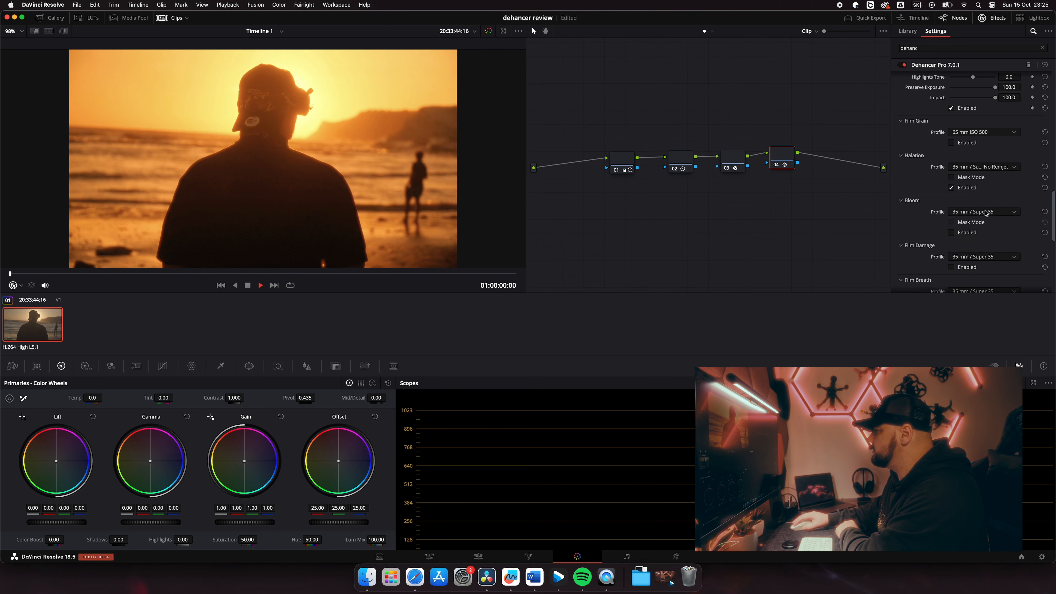
{"action": "left_click", "coordinate": [984, 169]}
{"action": "left_click", "coordinate": [988, 245]}
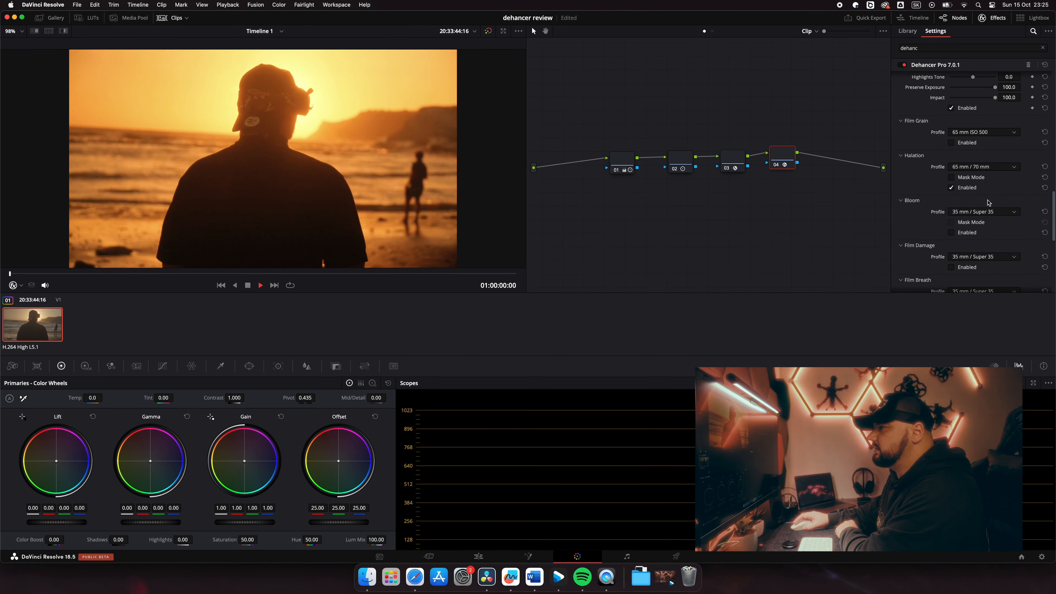
{"action": "left_click", "coordinate": [992, 169]}
{"action": "left_click", "coordinate": [997, 251]}
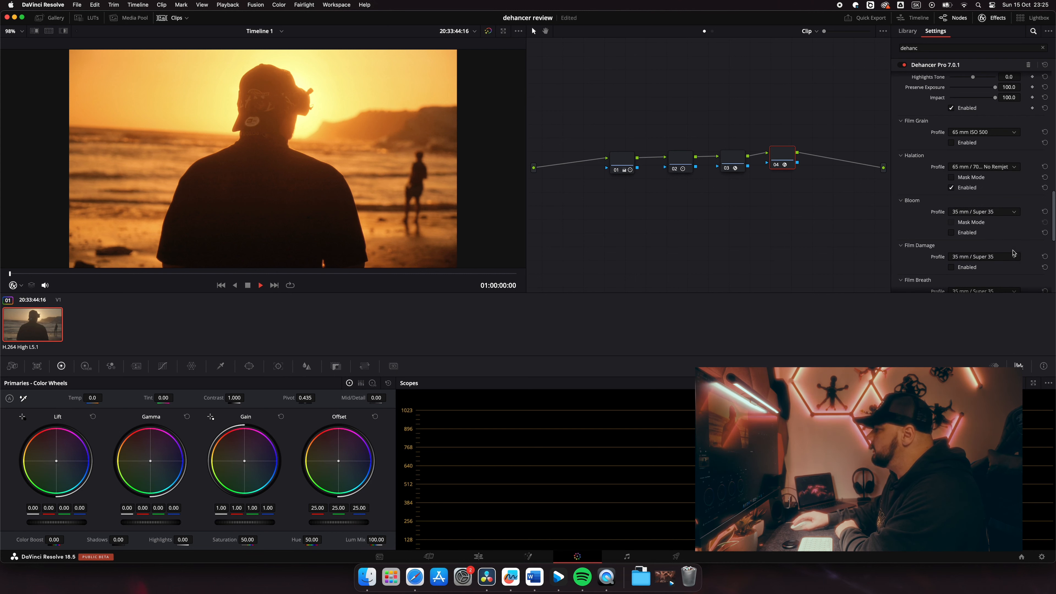
Step: Try a Custom Halation profile with an adjusted Source Limiter, then set the profile to 35 mm / Super 35
{"action": "left_click", "coordinate": [986, 168]}
{"action": "left_click", "coordinate": [973, 221]}
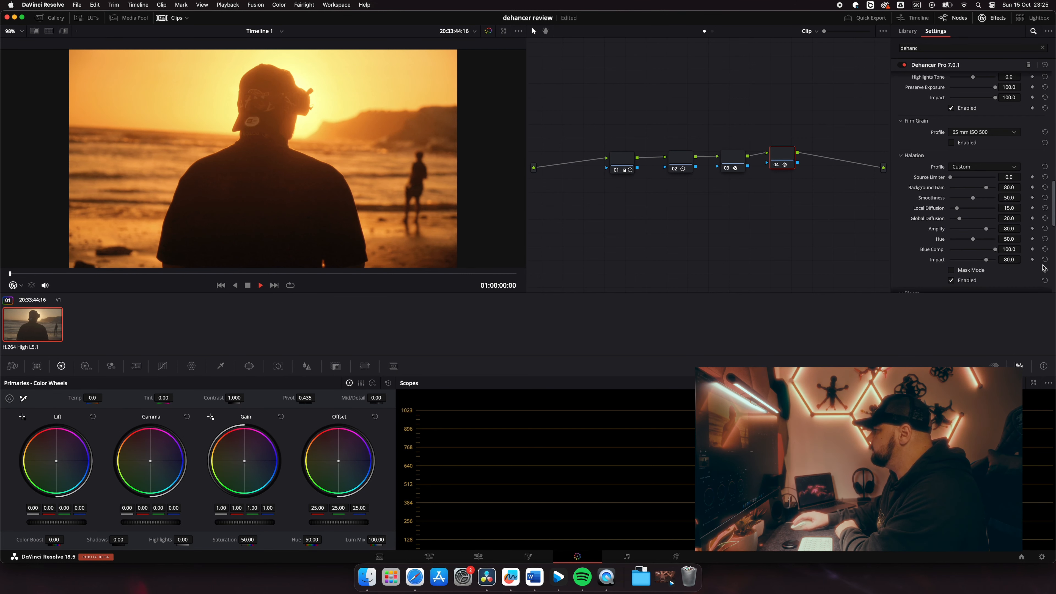
{"action": "left_click_drag", "start_coordinate": [951, 178], "coordinate": [994, 188]}
{"action": "left_click_drag", "start_coordinate": [969, 178], "coordinate": [984, 234]}
{"action": "left_click", "coordinate": [983, 168]}
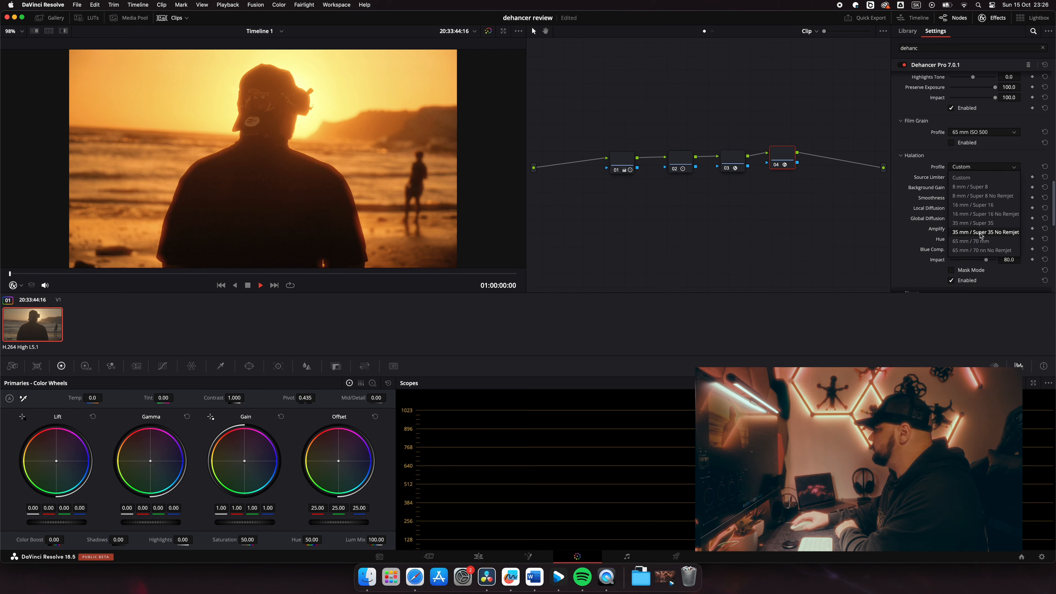
{"action": "left_click", "coordinate": [973, 223]}
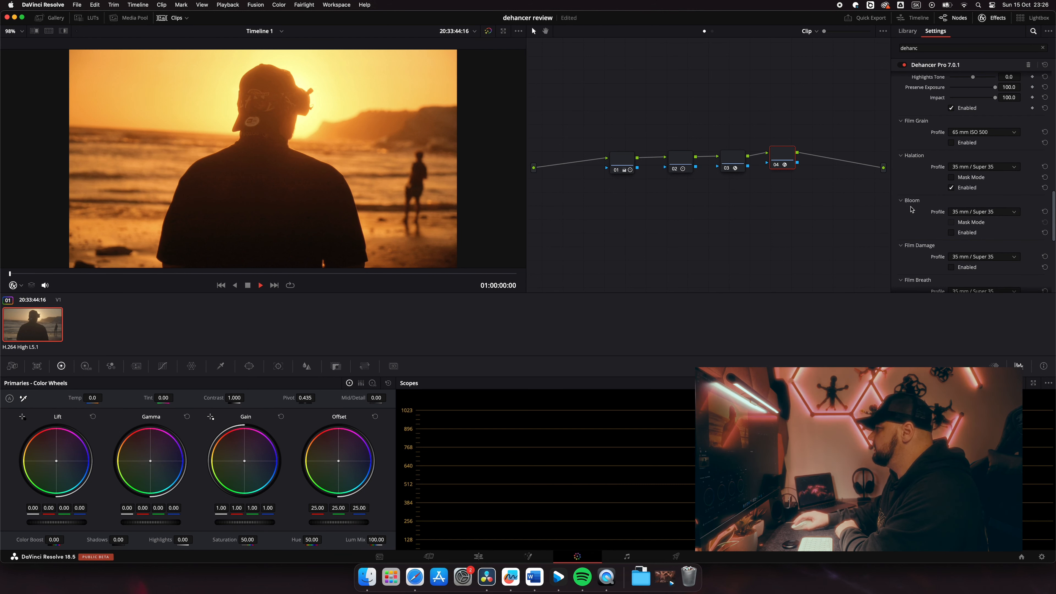
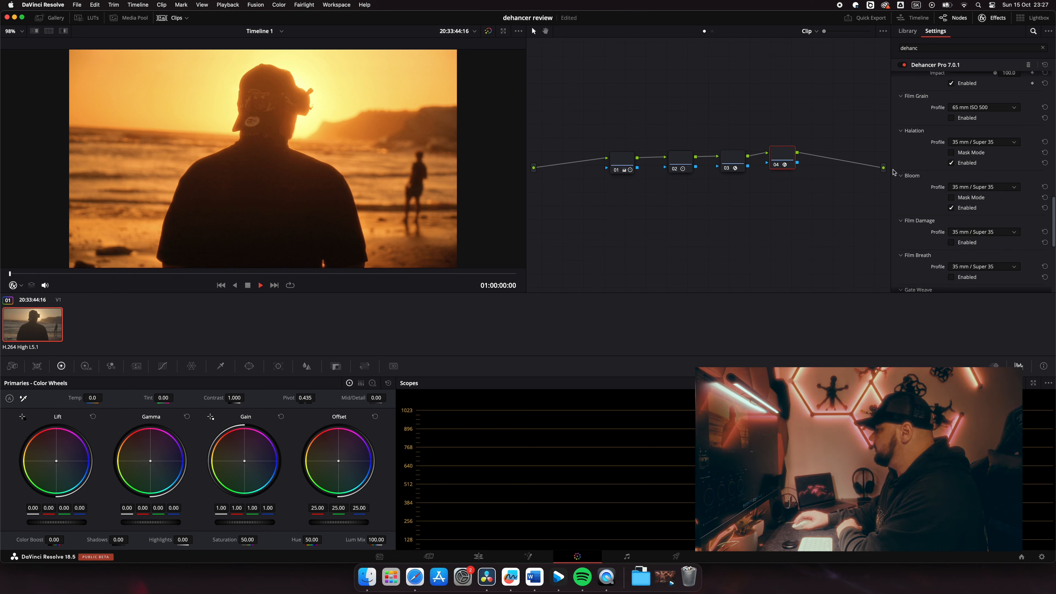
Step: Enable Film Damage with the 35 mm / Super 35 profile and play the clip to check the effect
{"action": "scroll", "coordinate": [987, 211], "scroll_direction": "up", "scroll_amount": 2}
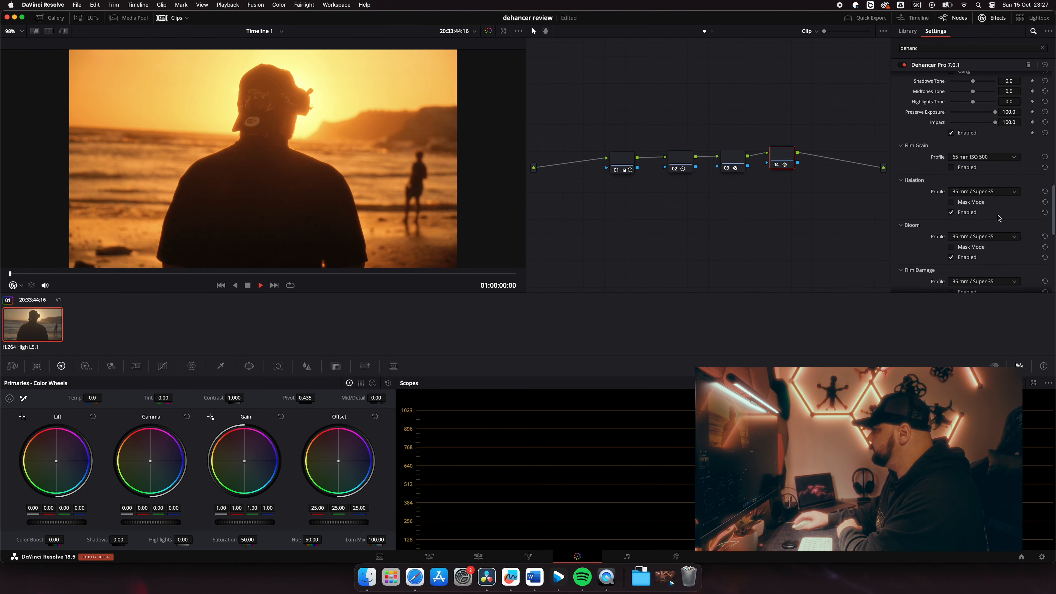
{"action": "scroll", "coordinate": [952, 210], "scroll_direction": "down", "scroll_amount": 4}
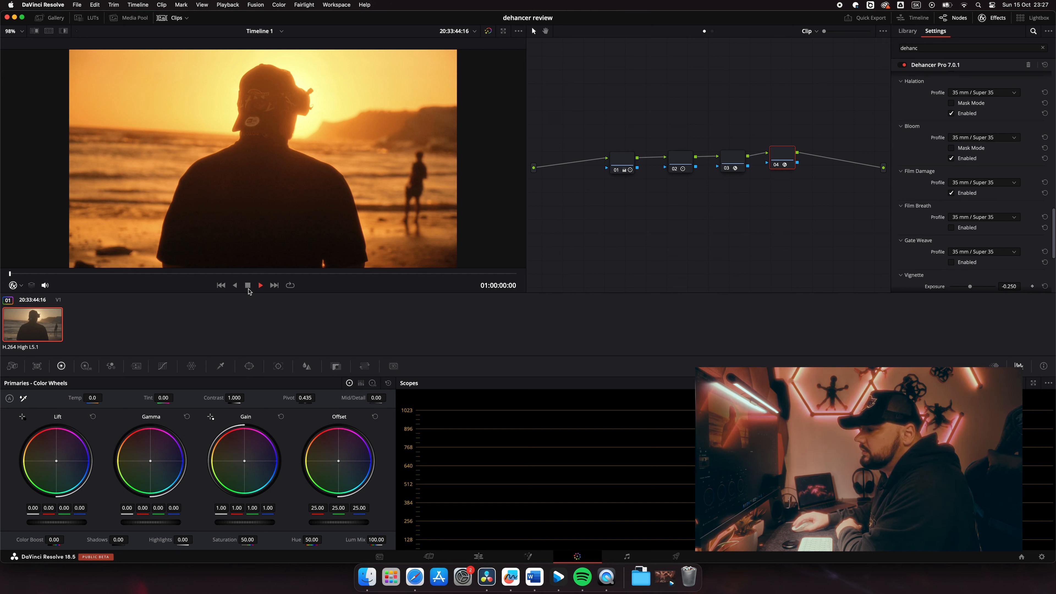
{"action": "left_click", "coordinate": [247, 287]}
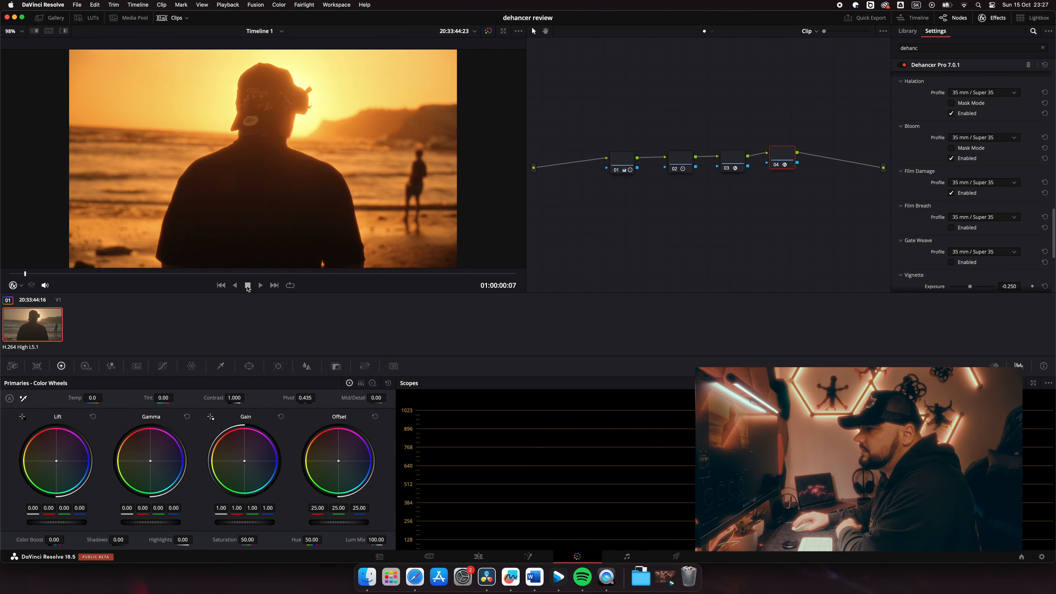
{"action": "left_click", "coordinate": [260, 285]}
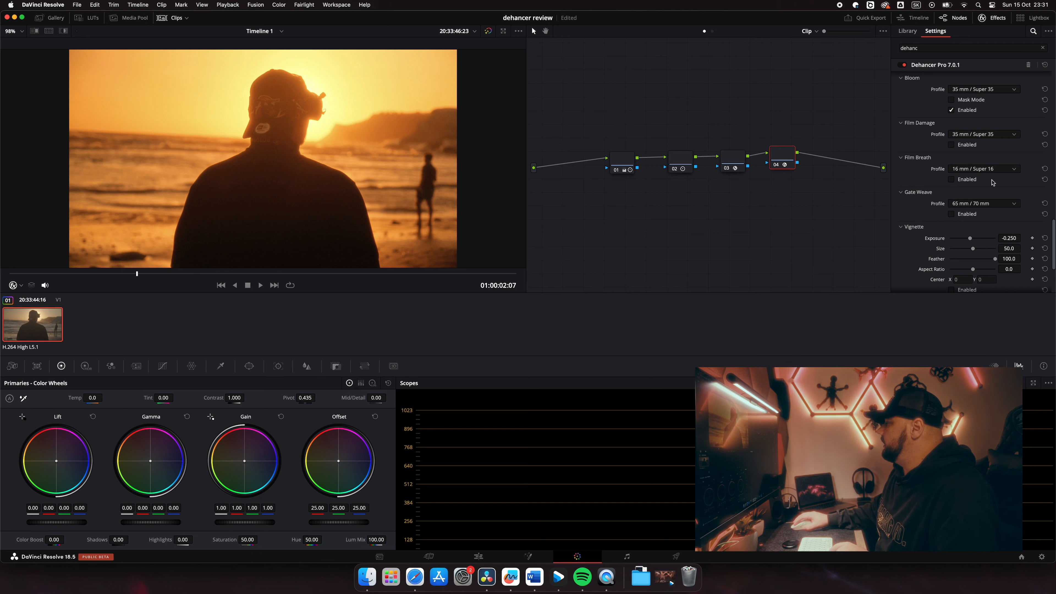
Step: Enable the Film Breath effect with the 16 mm / Super 16 profile
{"action": "left_click", "coordinate": [950, 181]}
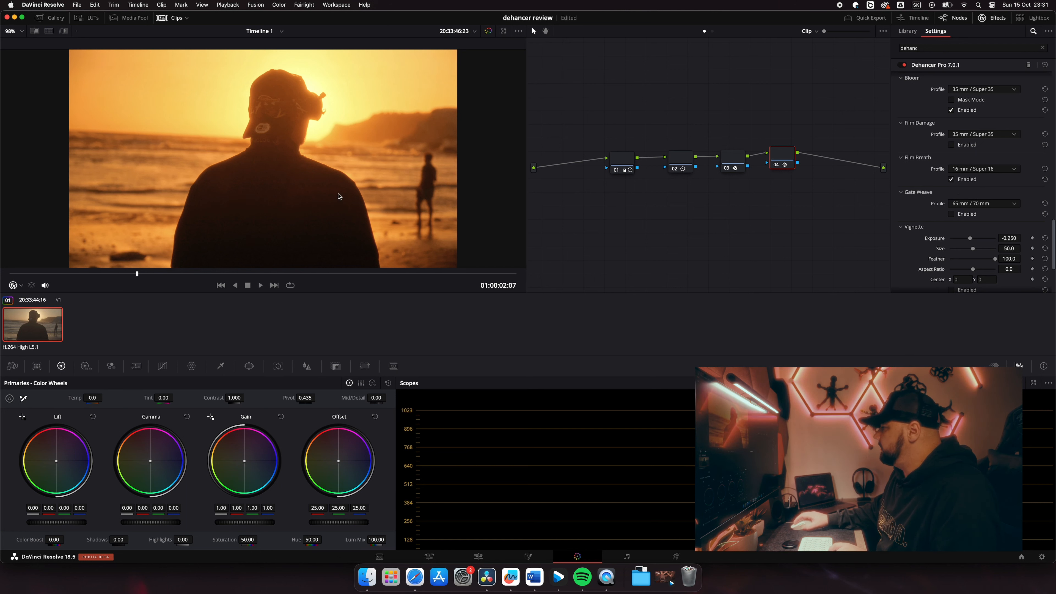
Step: Play the clip from near its start to check the Film Breath effect, and save the project
{"action": "left_click", "coordinate": [36, 275]}
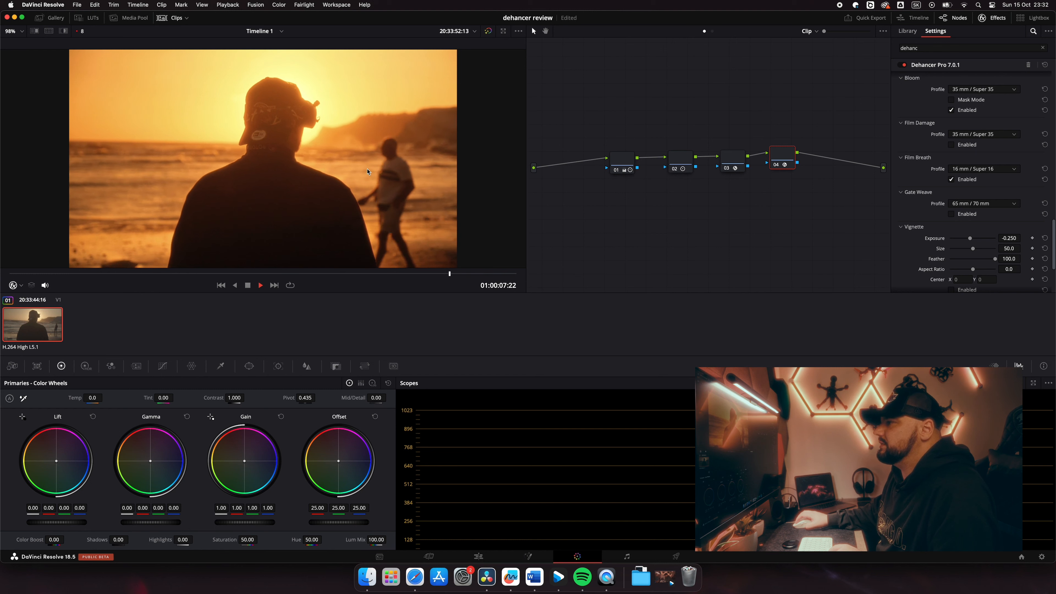
{"action": "key", "text": "space"}
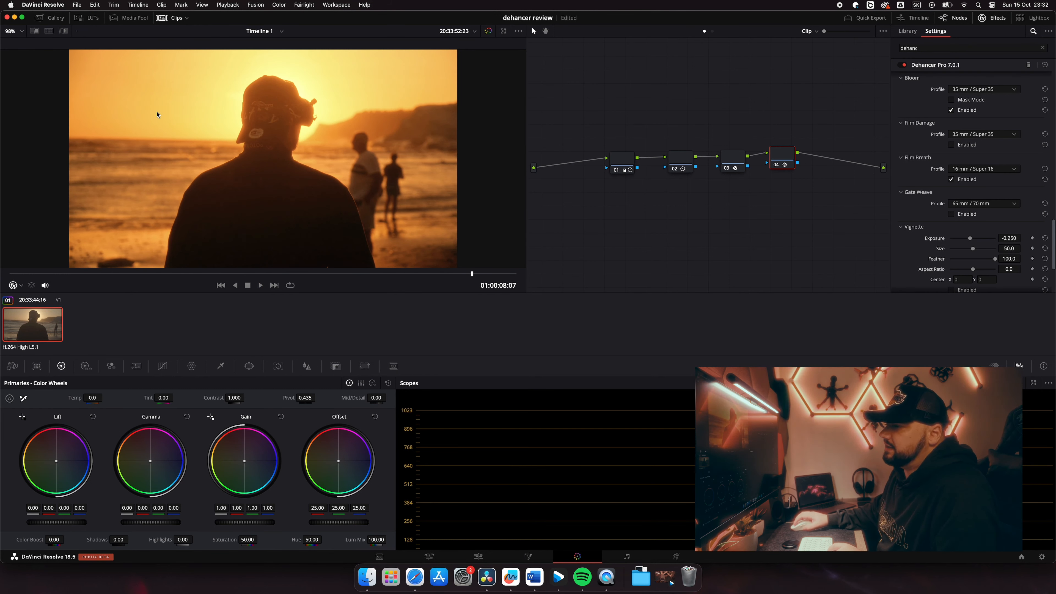
{"action": "key", "text": "super+s"}
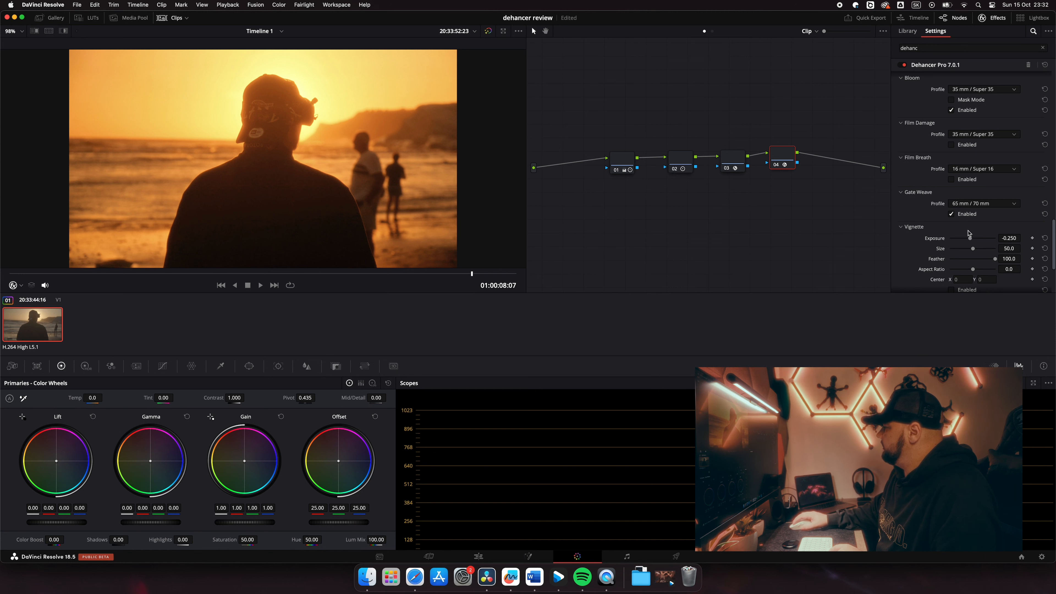
Step: Play the clip with Gate Weave enabled, trying the 35 mm / Super 35 profile before setting it to 8 mm / Super 8
{"action": "left_click", "coordinate": [39, 273]}
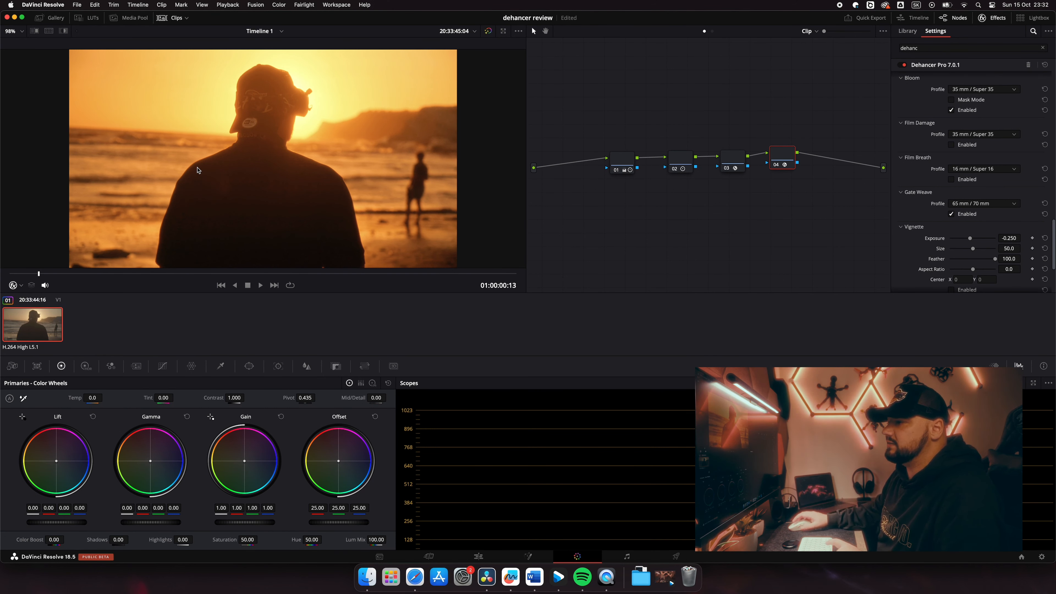
{"action": "key", "text": "space"}
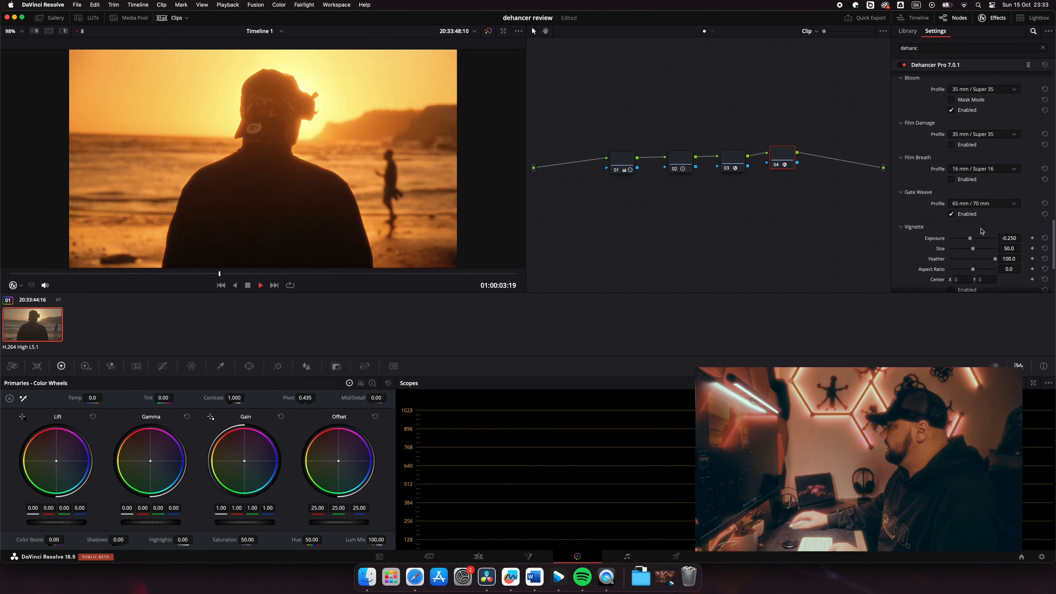
{"action": "left_click", "coordinate": [983, 204]}
{"action": "left_click", "coordinate": [981, 242]}
{"action": "left_click", "coordinate": [983, 204]}
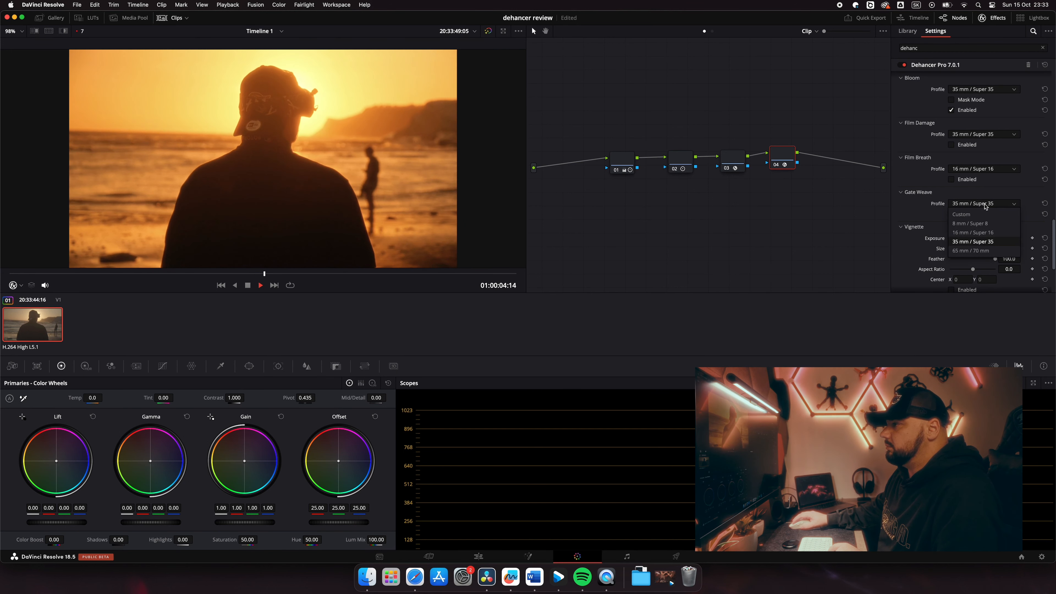
{"action": "left_click", "coordinate": [972, 223]}
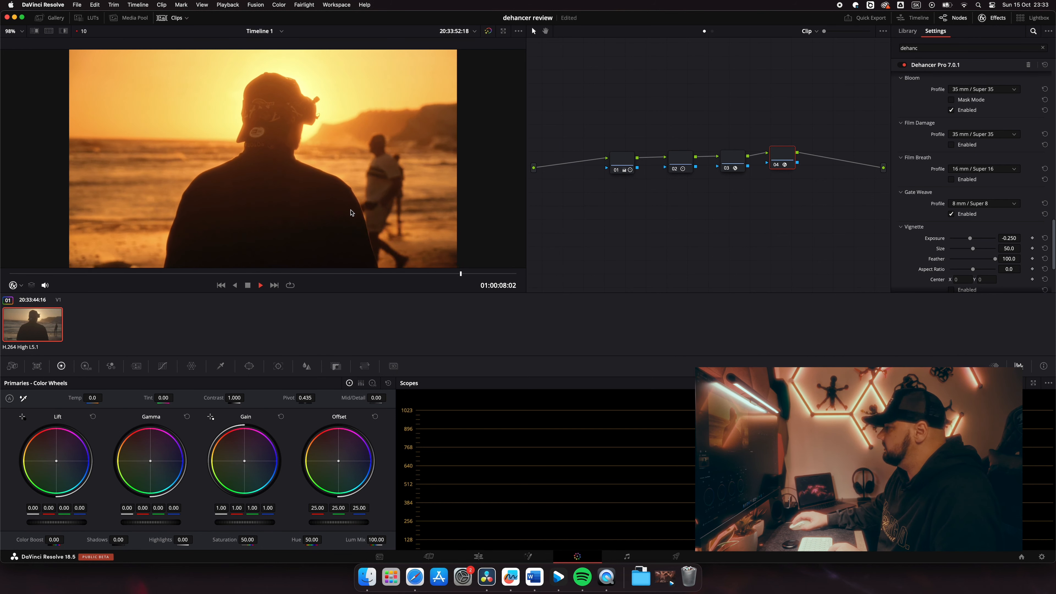
{"action": "key", "text": "space"}
Step: Enable the Vignette with Exposure -0.752, Size 63.3 and Feather 93.6
{"action": "scroll", "coordinate": [955, 220], "scroll_direction": "down", "scroll_amount": 4}
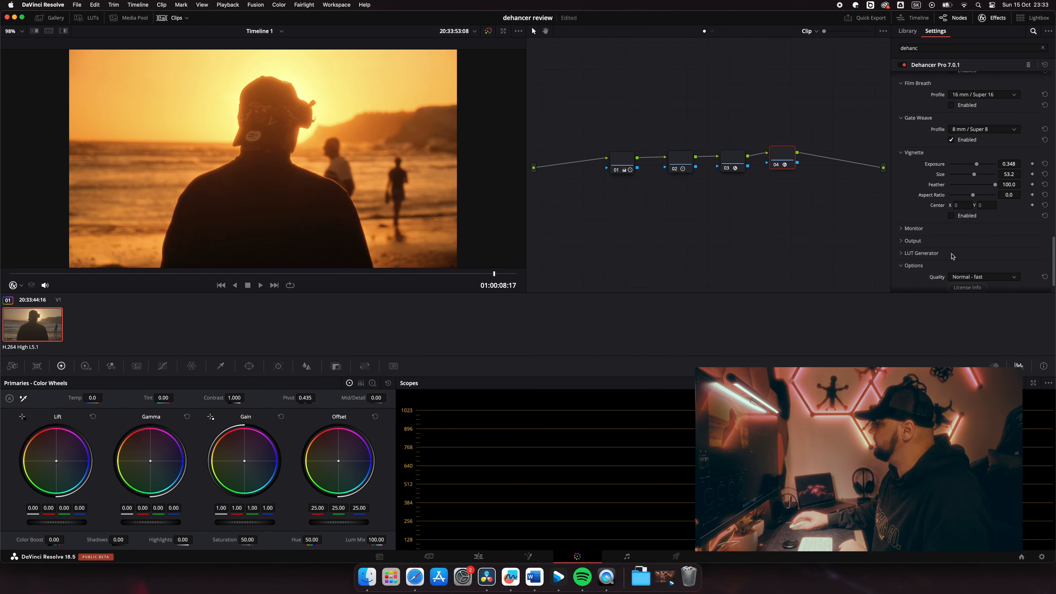
{"action": "left_click", "coordinate": [951, 216]}
{"action": "left_click_drag", "start_coordinate": [976, 164], "coordinate": [968, 169]}
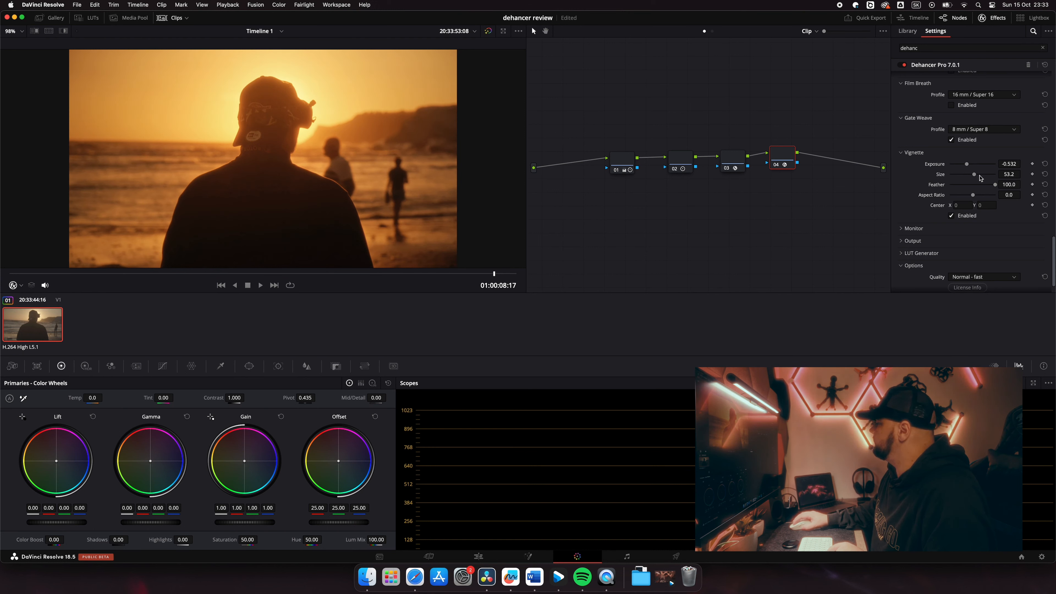
{"action": "left_click_drag", "start_coordinate": [968, 169], "coordinate": [965, 166]}
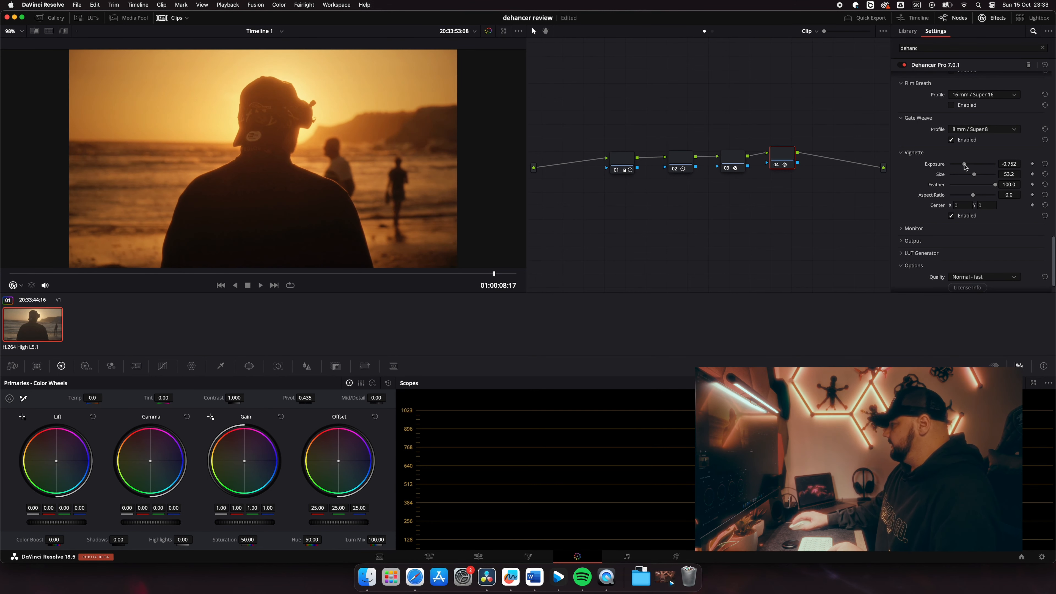
{"action": "mouse_move", "coordinate": [980, 178]}
{"action": "left_mouse_down"}
{"action": "mouse_move", "coordinate": [958, 177]}
{"action": "mouse_move", "coordinate": [993, 193]}
{"action": "left_mouse_up"}
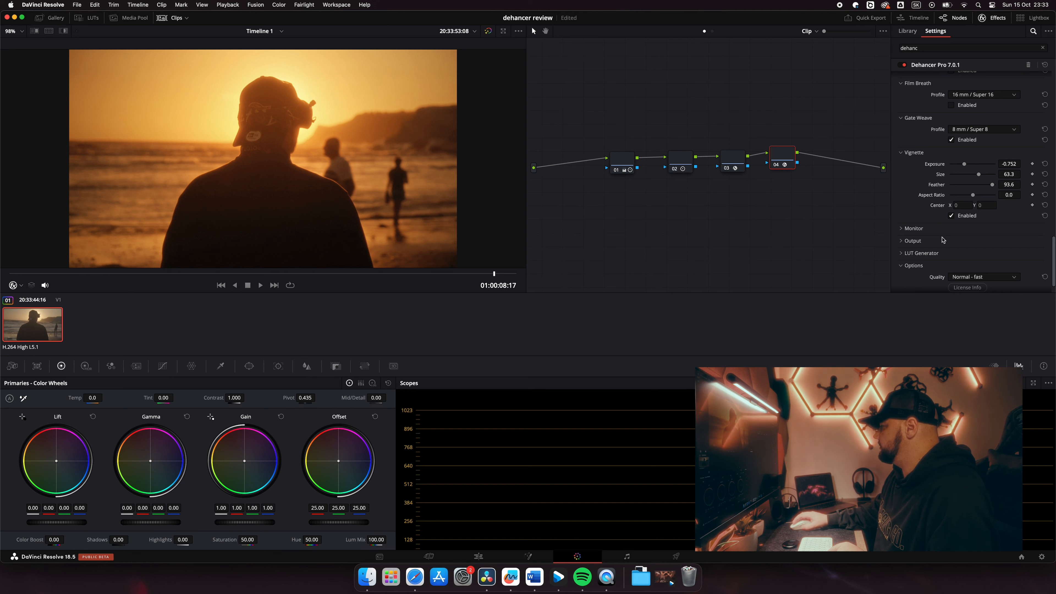
Step: Preview the Monitor options by switching Clipping Indication and False Color IRE, 16 zones on and off
{"action": "left_click", "coordinate": [914, 228]}
{"action": "scroll", "coordinate": [952, 243], "scroll_direction": "down", "scroll_amount": 2}
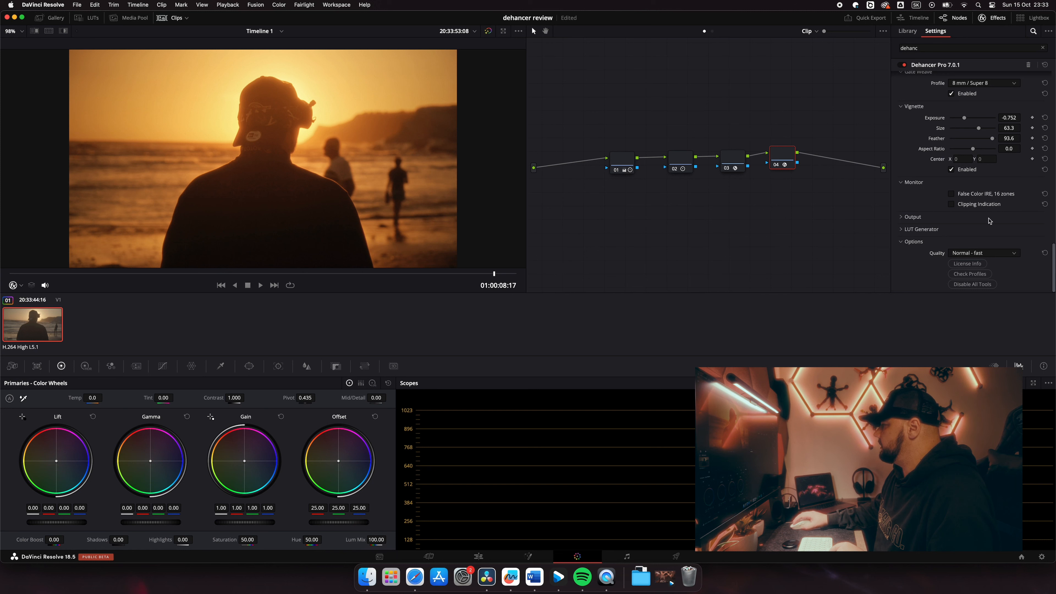
{"action": "left_click", "coordinate": [953, 204]}
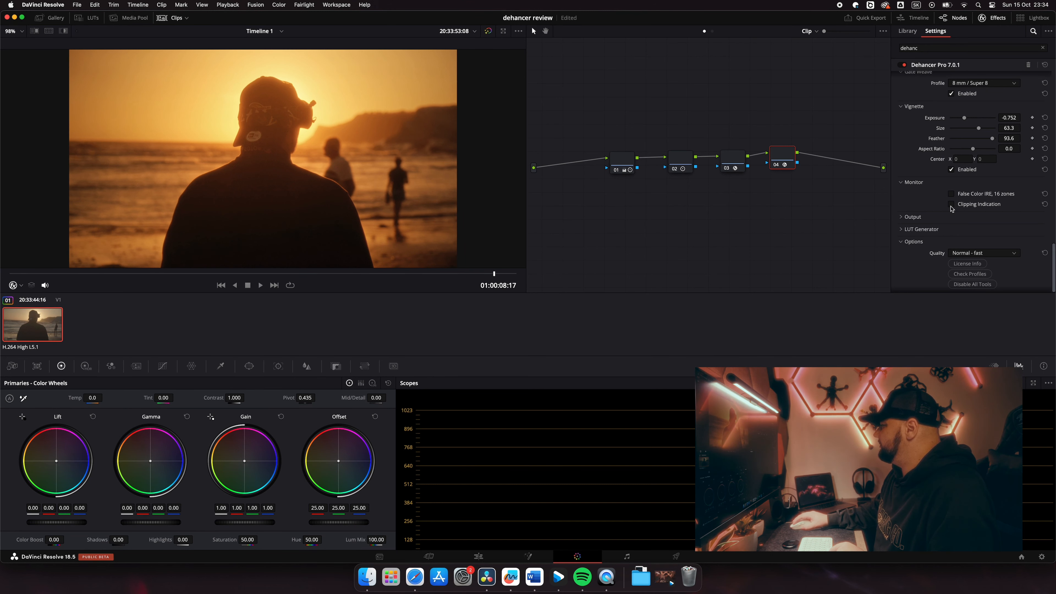
{"action": "left_click", "coordinate": [951, 194]}
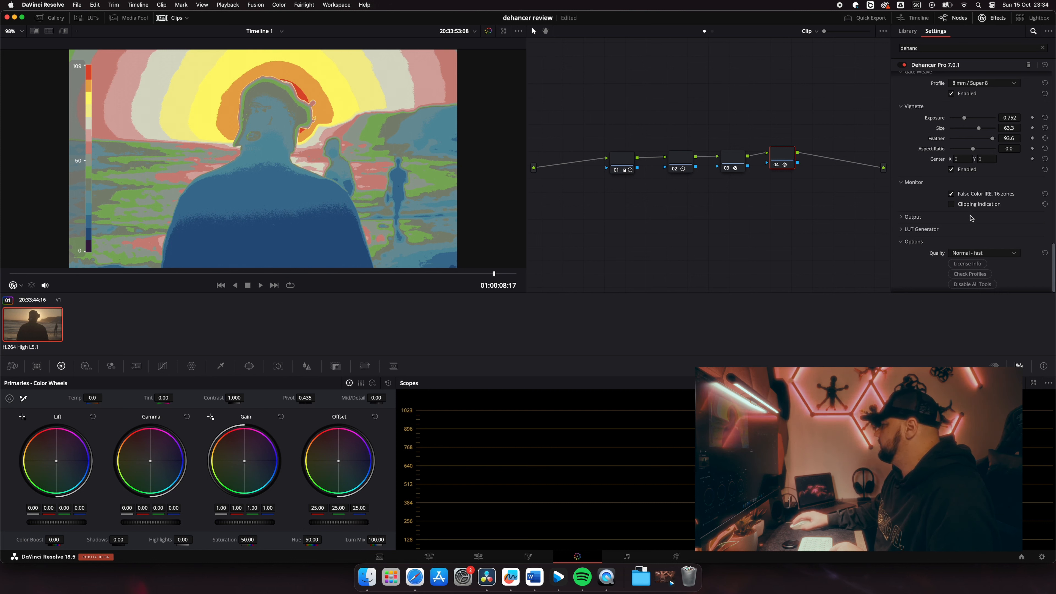
{"action": "left_click", "coordinate": [951, 194]}
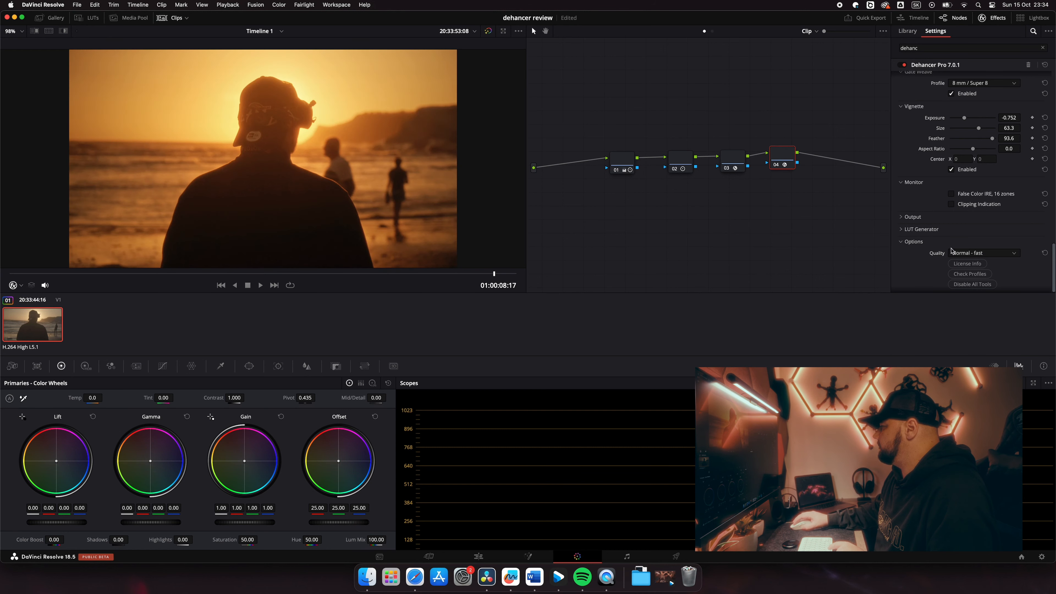
Step: Lower the Output Total Impact to 0 to compare the image, and restore it to 100
{"action": "left_click", "coordinate": [916, 219]}
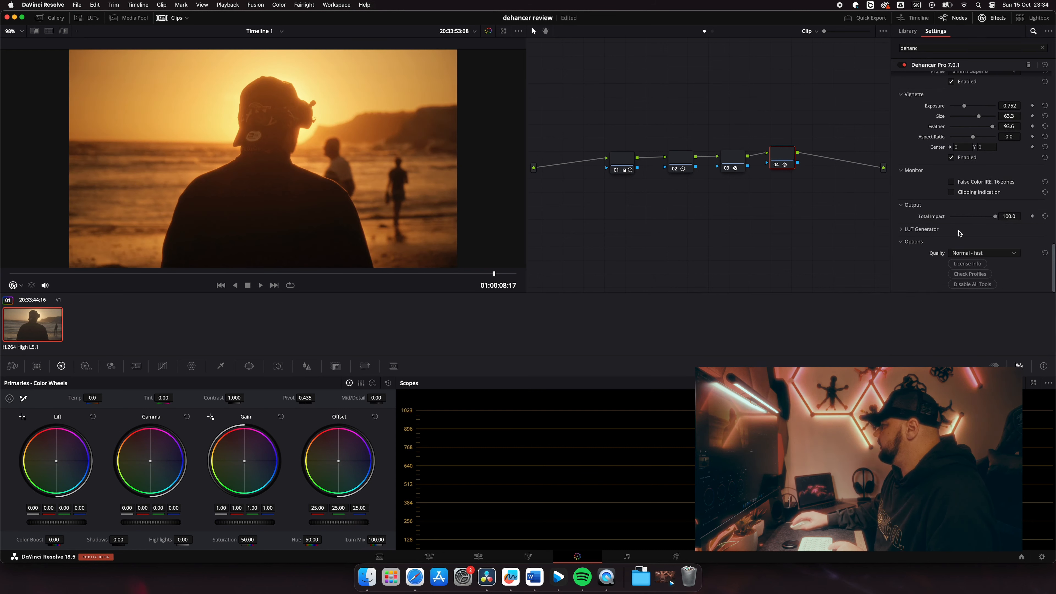
{"action": "left_click_drag", "start_coordinate": [997, 220], "coordinate": [897, 226]}
{"action": "left_click_drag", "start_coordinate": [981, 226], "coordinate": [872, 225]}
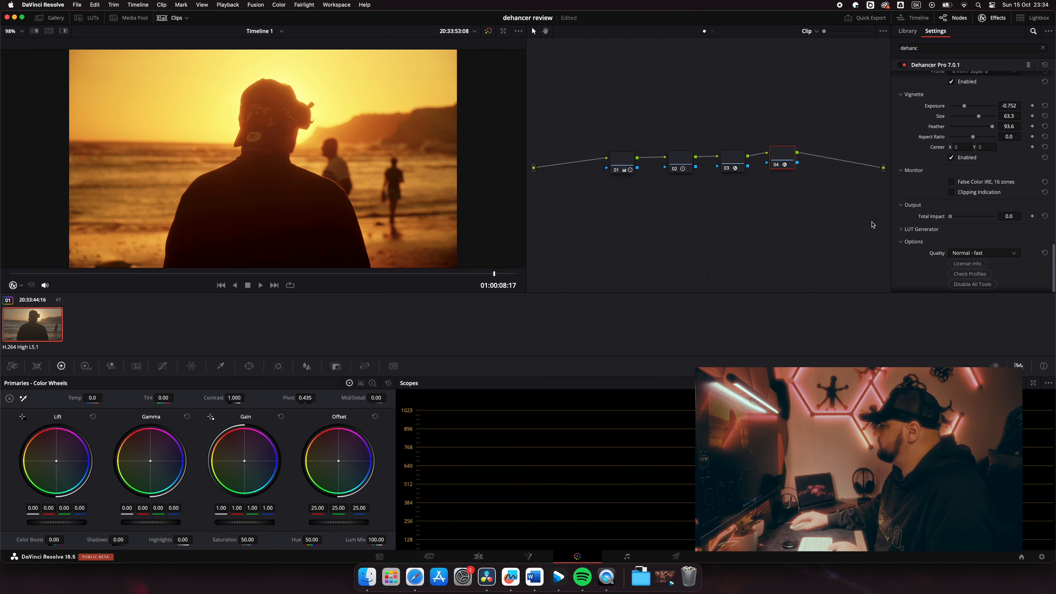
{"action": "left_click_drag", "start_coordinate": [959, 225], "coordinate": [1016, 225]}
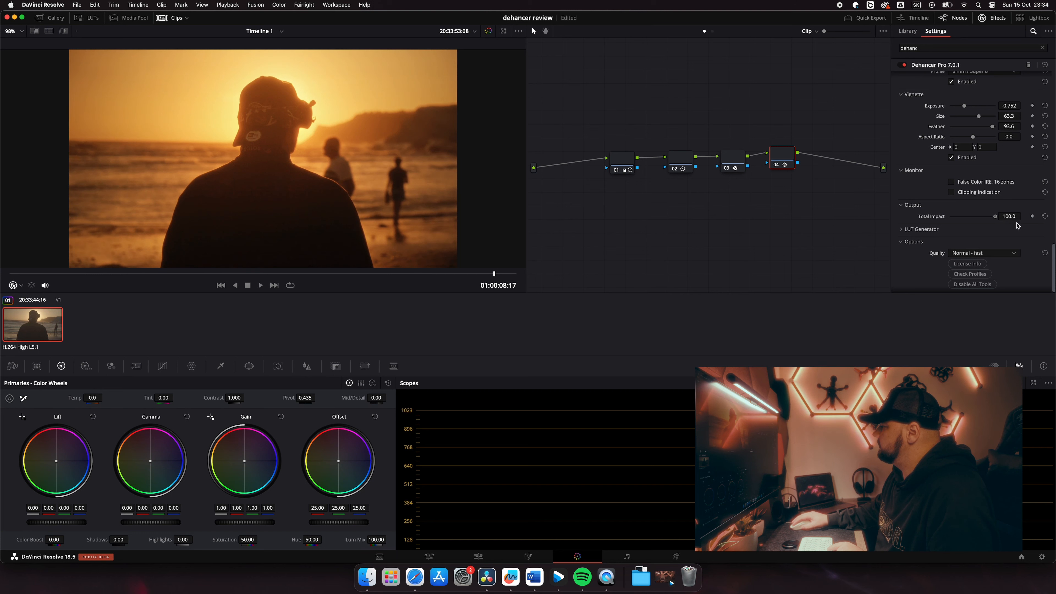
{"action": "mouse_move", "coordinate": [995, 216]}
{"action": "left_mouse_down"}
{"action": "mouse_move", "coordinate": [982, 219]}
{"action": "mouse_move", "coordinate": [1008, 223]}
{"action": "left_mouse_up"}
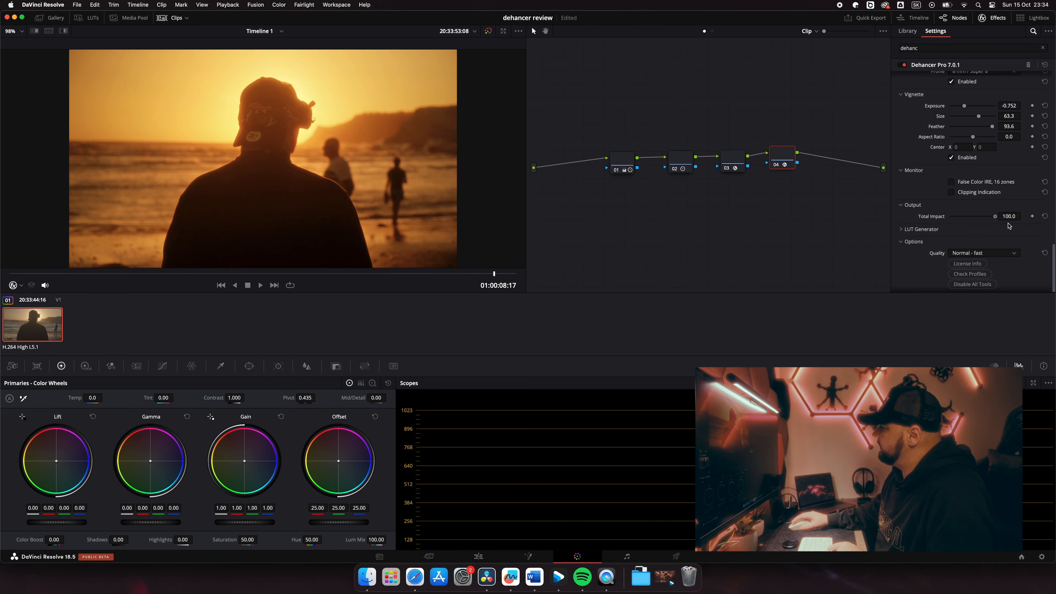
Step: Set the LUT Generator's LUT size to Normal (33x33x33)
{"action": "left_click", "coordinate": [914, 231]}
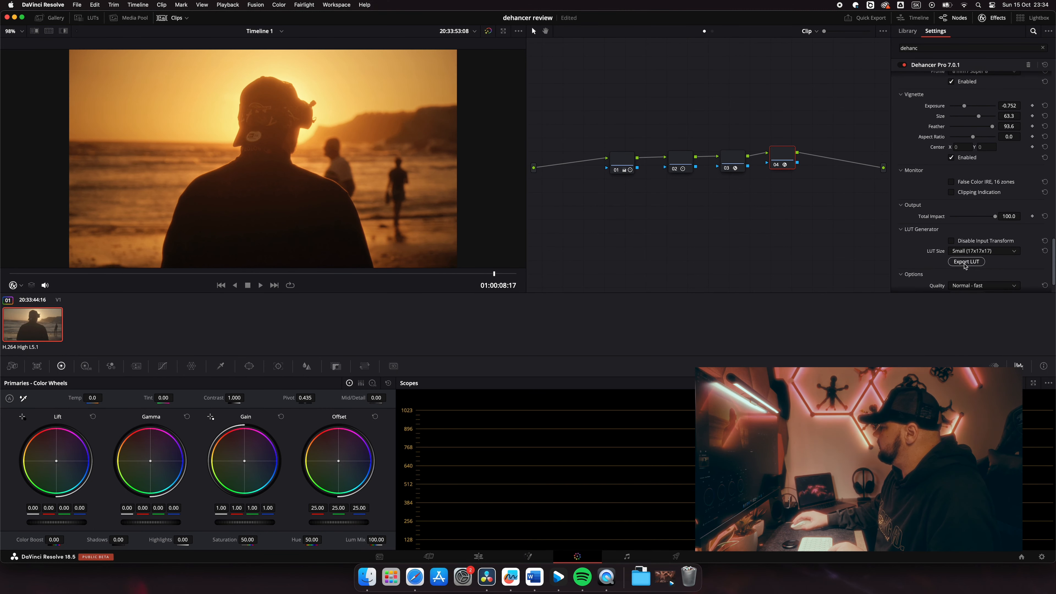
{"action": "scroll", "coordinate": [997, 226], "scroll_direction": "down", "scroll_amount": 2}
{"action": "left_click", "coordinate": [994, 228]}
{"action": "left_click", "coordinate": [995, 246]}
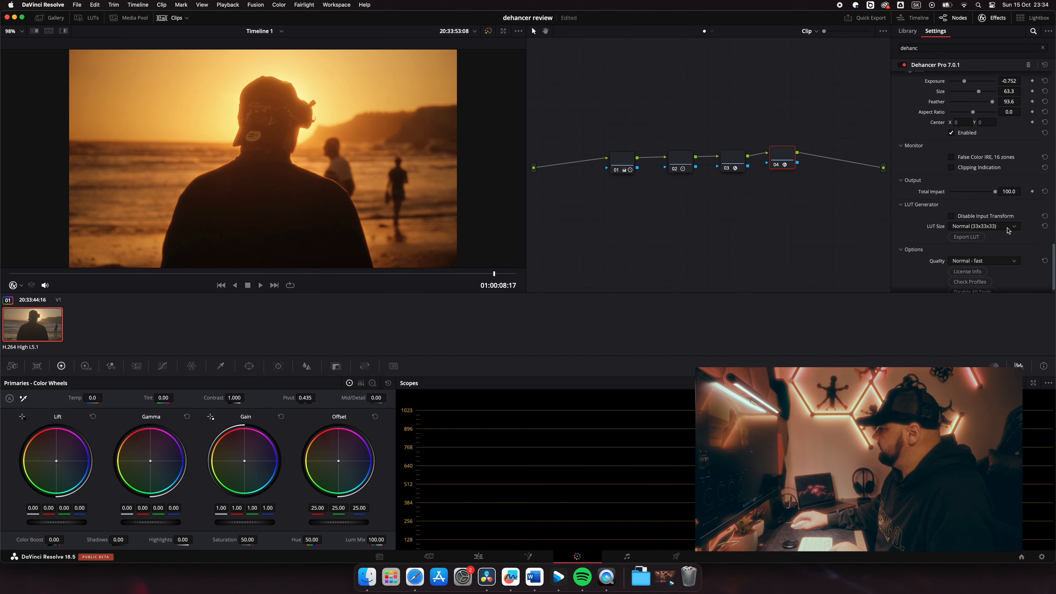
{"action": "scroll", "coordinate": [956, 252], "scroll_direction": "down", "scroll_amount": 1}
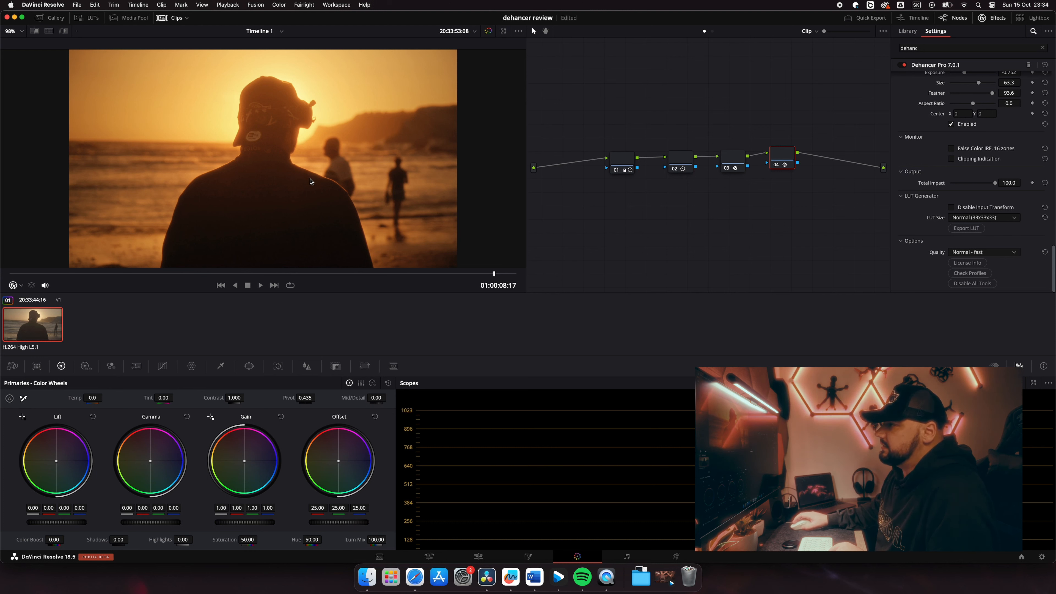
{"action": "scroll", "coordinate": [986, 181], "scroll_direction": "up", "scroll_amount": 10}
{"action": "scroll", "coordinate": [987, 181], "scroll_direction": "up", "scroll_amount": 3}
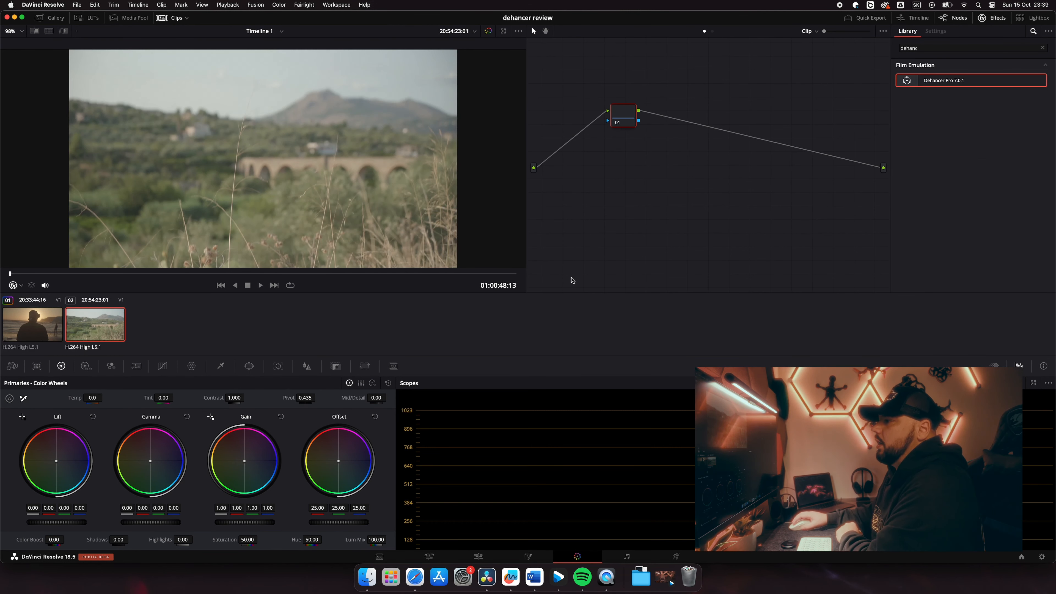
Step: Reposition the viaduct clip's first node and add three serial nodes after it
{"action": "left_click_drag", "start_coordinate": [622, 122], "coordinate": [592, 145]}
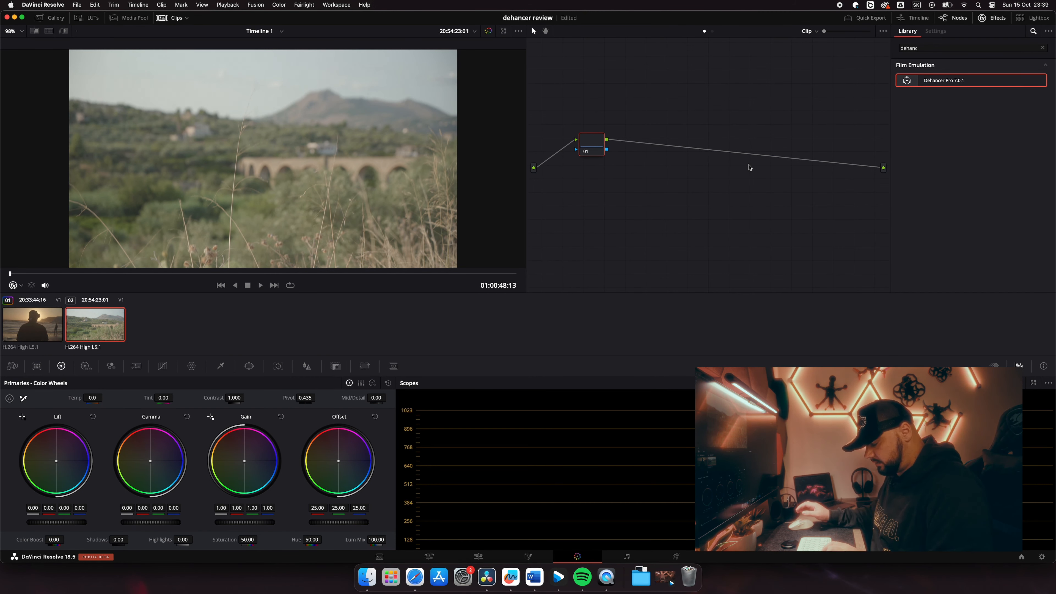
{"action": "key", "text": "alt+s"}
{"action": "key", "text": "alt+s"}
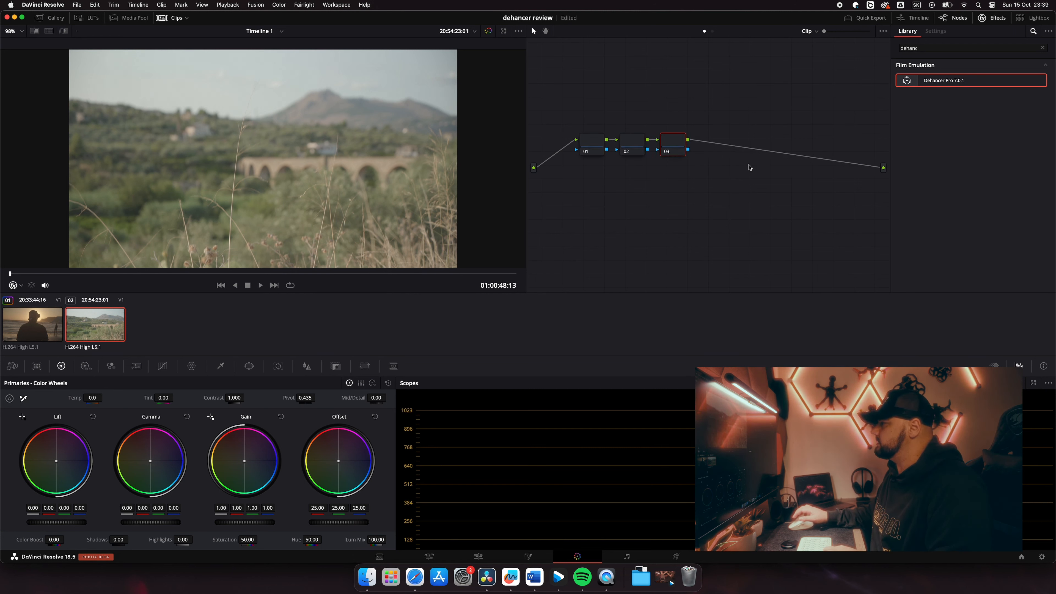
{"action": "key", "text": "alt+s"}
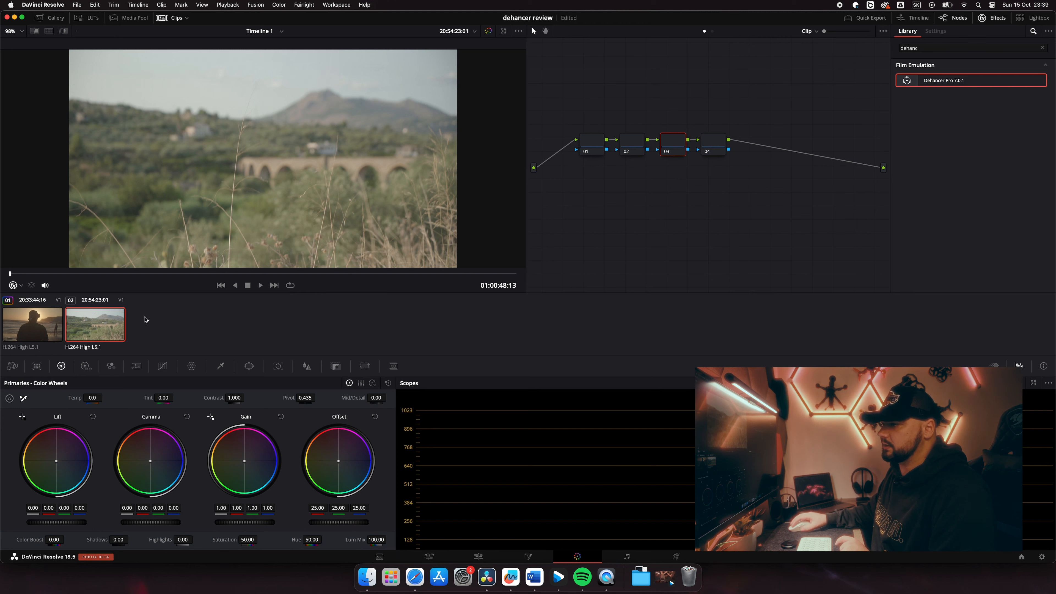
Step: Move the playhead to the clear viaduct view, and apply Color Space Transform to node 03 and Dehancer Pro 7.0.1 to node 04
{"action": "left_click_drag", "start_coordinate": [142, 276], "coordinate": [258, 285]}
{"action": "left_click", "coordinate": [258, 285]}
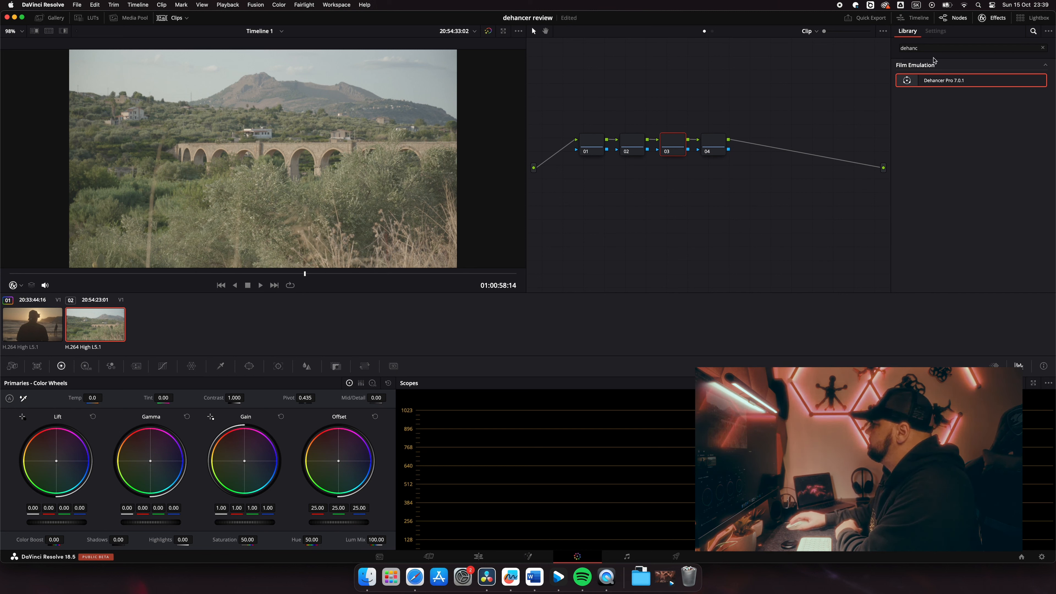
{"action": "left_click", "coordinate": [1042, 48]}
{"action": "left_click", "coordinate": [985, 49]}
{"action": "type", "text": "color"}
{"action": "left_click_drag", "start_coordinate": [973, 99], "coordinate": [672, 143]}
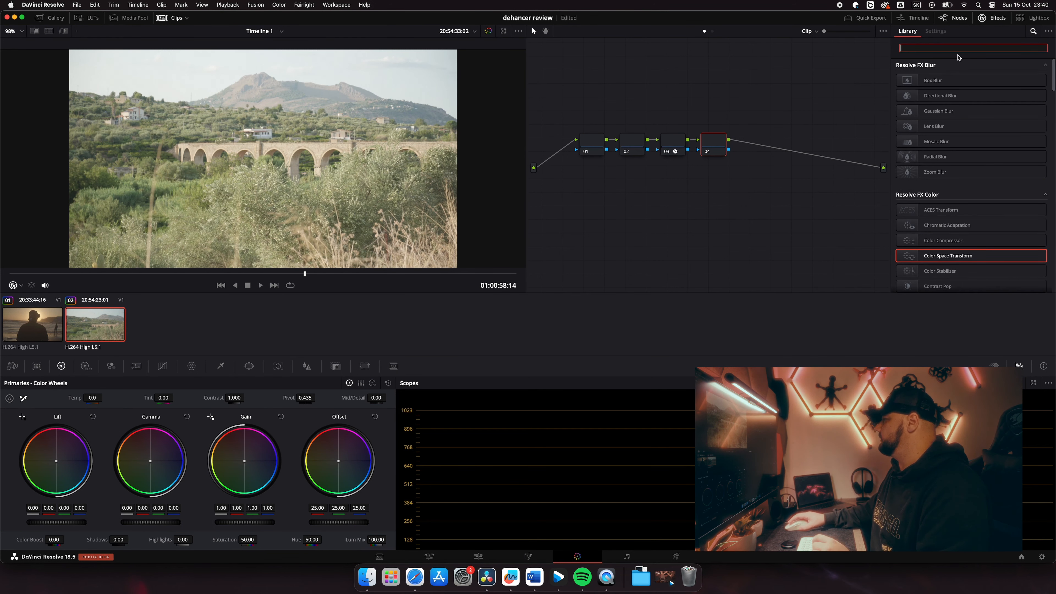
{"action": "type", "text": "deh"}
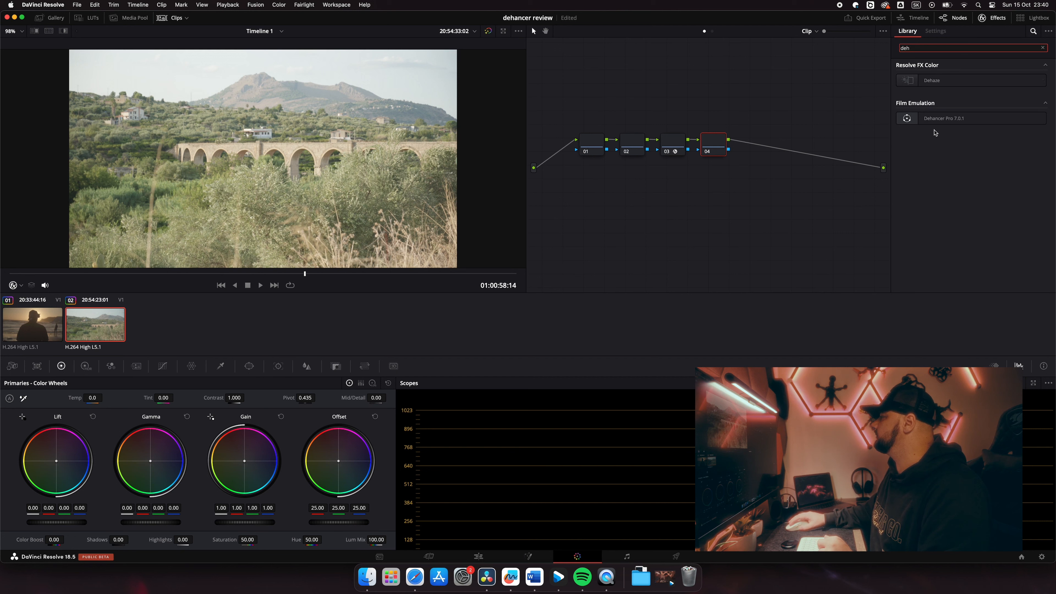
{"action": "left_click_drag", "start_coordinate": [945, 121], "coordinate": [714, 144]}
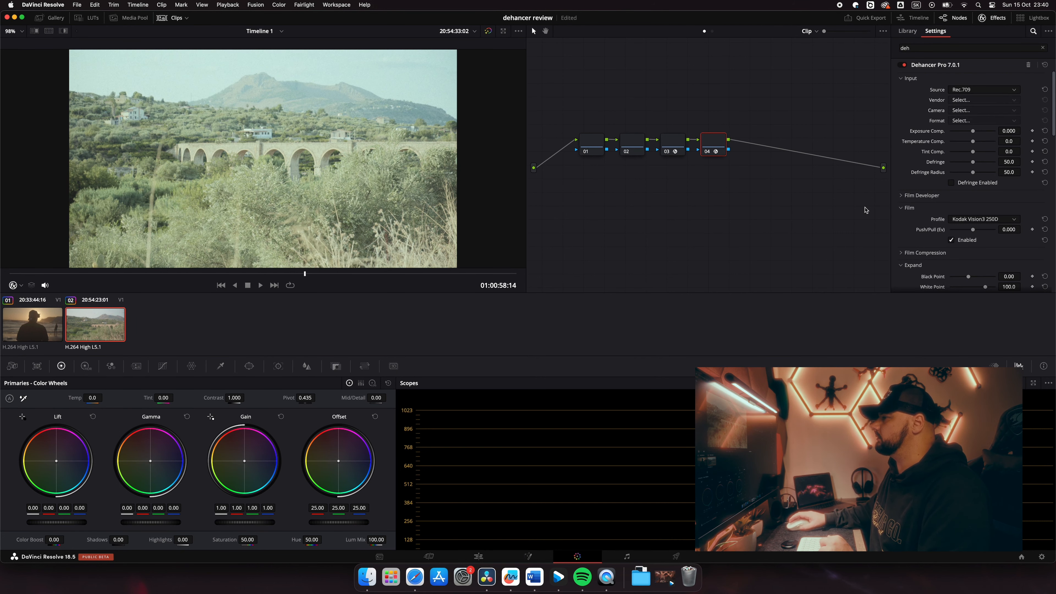
Step: Try Adox Color Implosion 100, several Agfa film profiles and Cinestill 50D, and set the Film profile to Cinestill 800T
{"action": "left_click", "coordinate": [998, 219]}
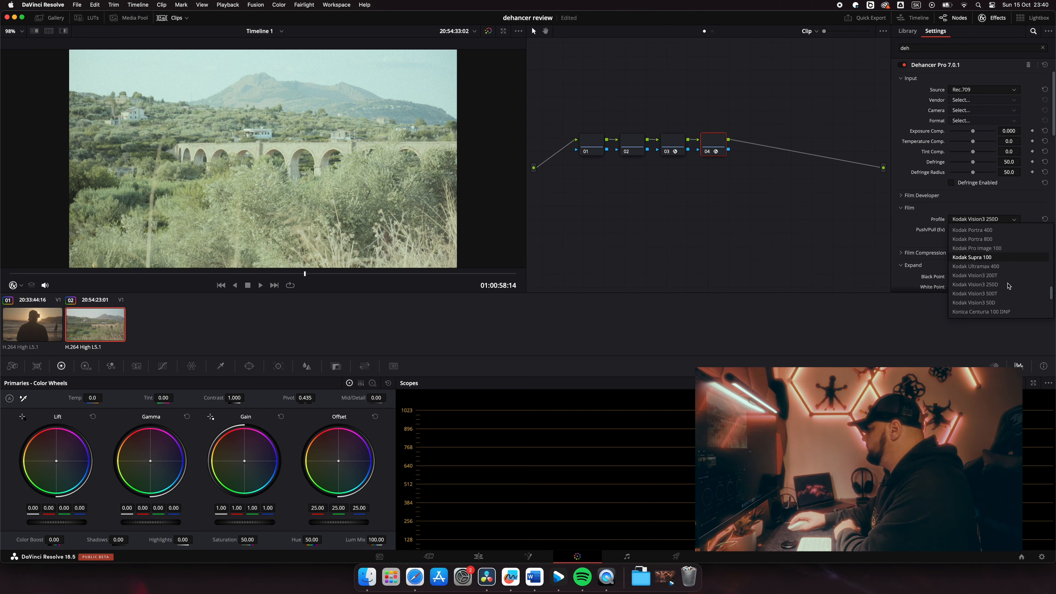
{"action": "scroll", "coordinate": [1006, 283], "scroll_direction": "up", "scroll_amount": 15}
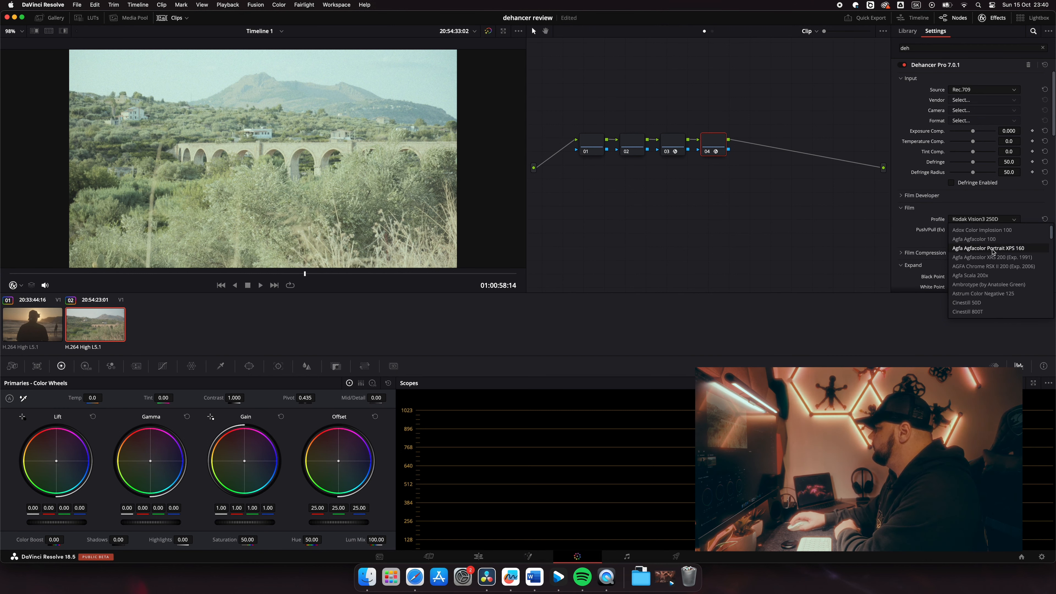
{"action": "left_click", "coordinate": [993, 230]}
{"action": "left_click", "coordinate": [995, 220]}
{"action": "left_click", "coordinate": [987, 248]}
{"action": "left_click", "coordinate": [984, 221]}
{"action": "left_click", "coordinate": [989, 257]}
{"action": "left_click", "coordinate": [977, 221]}
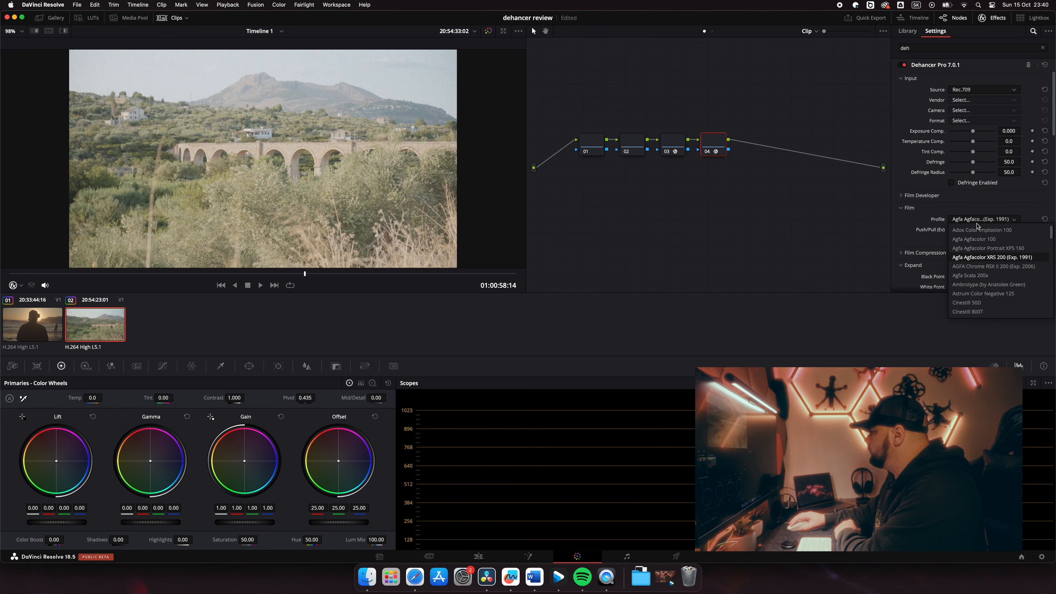
{"action": "left_click", "coordinate": [980, 275]}
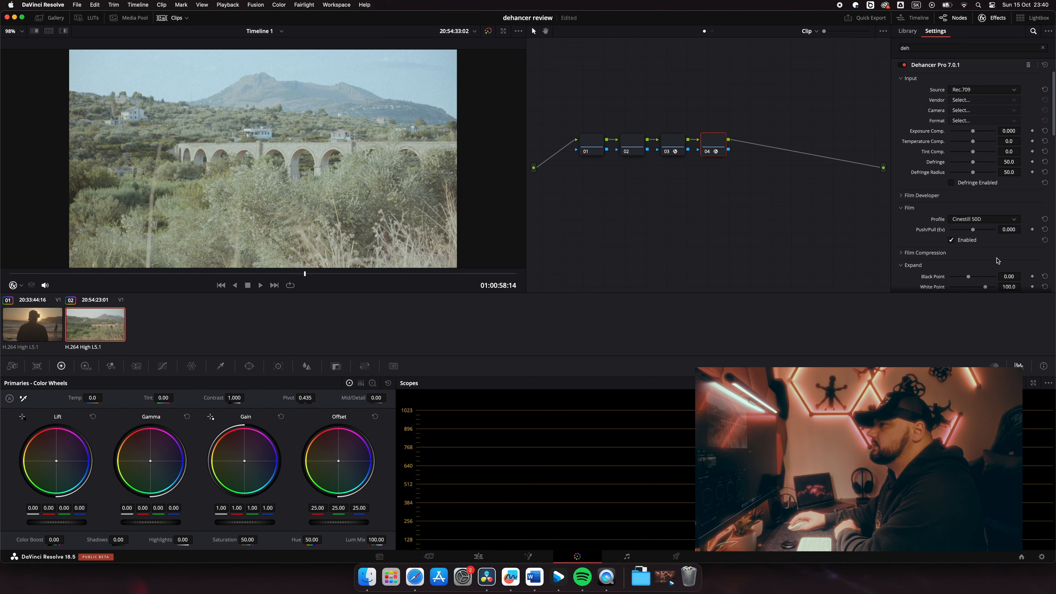
{"action": "left_click", "coordinate": [979, 219]}
{"action": "left_click", "coordinate": [981, 291]}
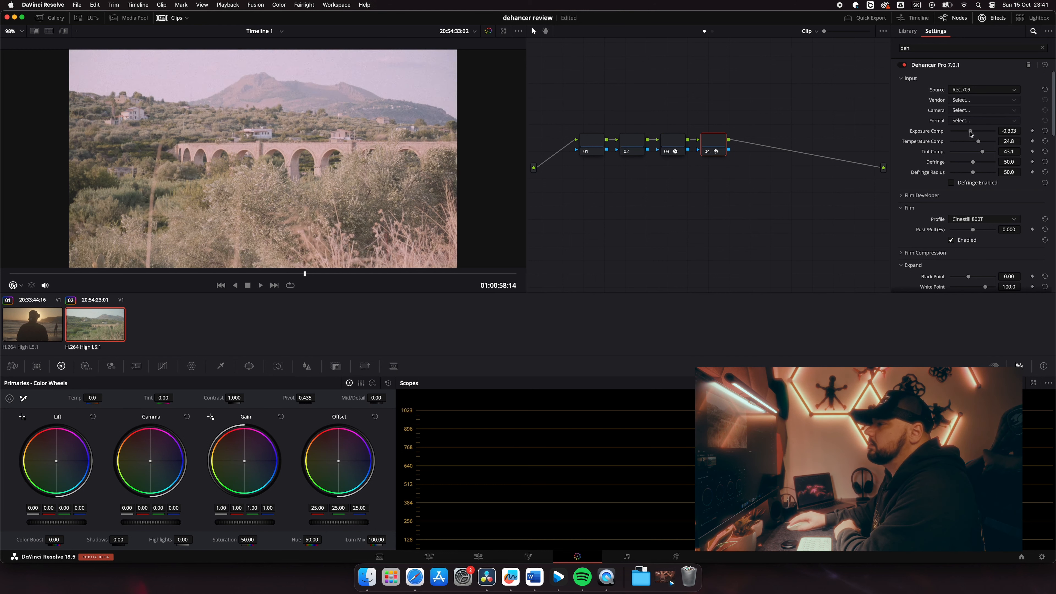
Step: Set Dehancer's Exposure Comp. to -0.579, Temperature Comp. to 15.6 and Tint Comp. to 19.3
{"action": "mouse_move", "coordinate": [971, 133]}
{"action": "left_mouse_down"}
{"action": "mouse_move", "coordinate": [976, 153]}
{"action": "mouse_move", "coordinate": [976, 142]}
{"action": "left_mouse_up"}
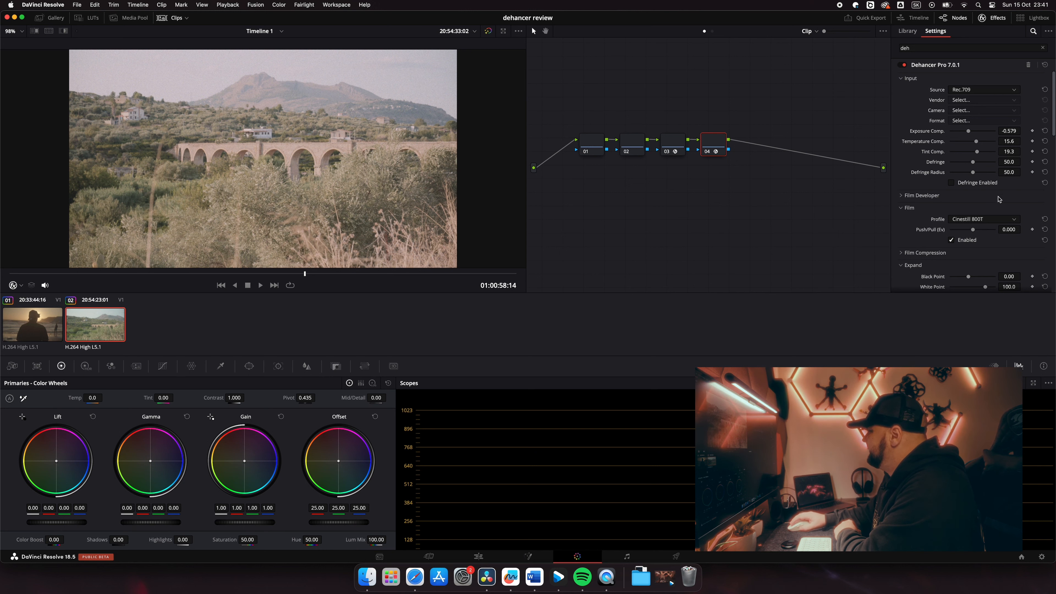
{"action": "scroll", "coordinate": [999, 208], "scroll_direction": "down", "scroll_amount": 3}
{"action": "scroll", "coordinate": [988, 224], "scroll_direction": "down", "scroll_amount": 2}
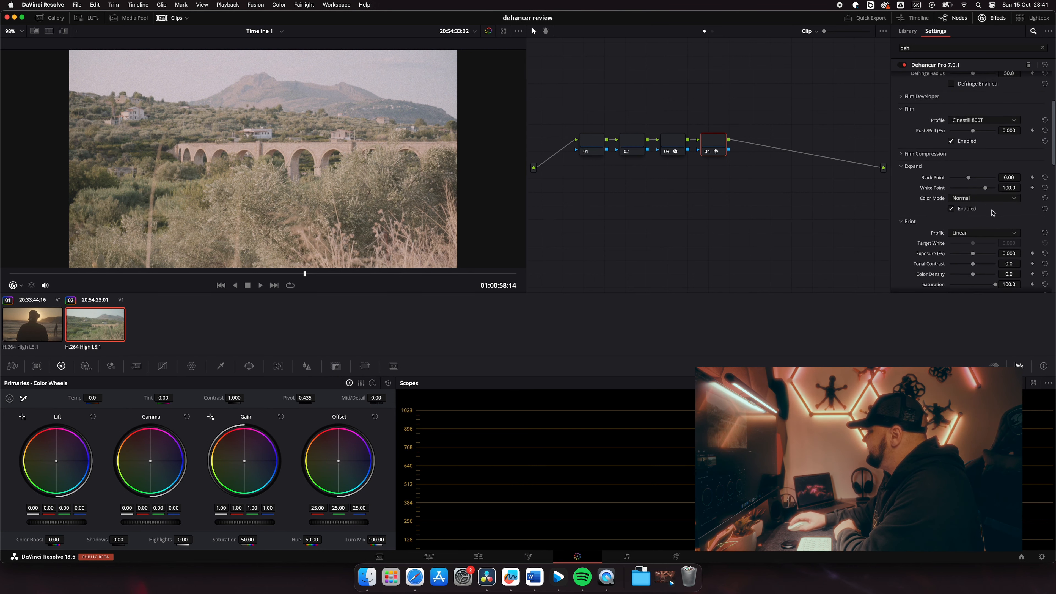
{"action": "scroll", "coordinate": [956, 212], "scroll_direction": "up", "scroll_amount": 5}
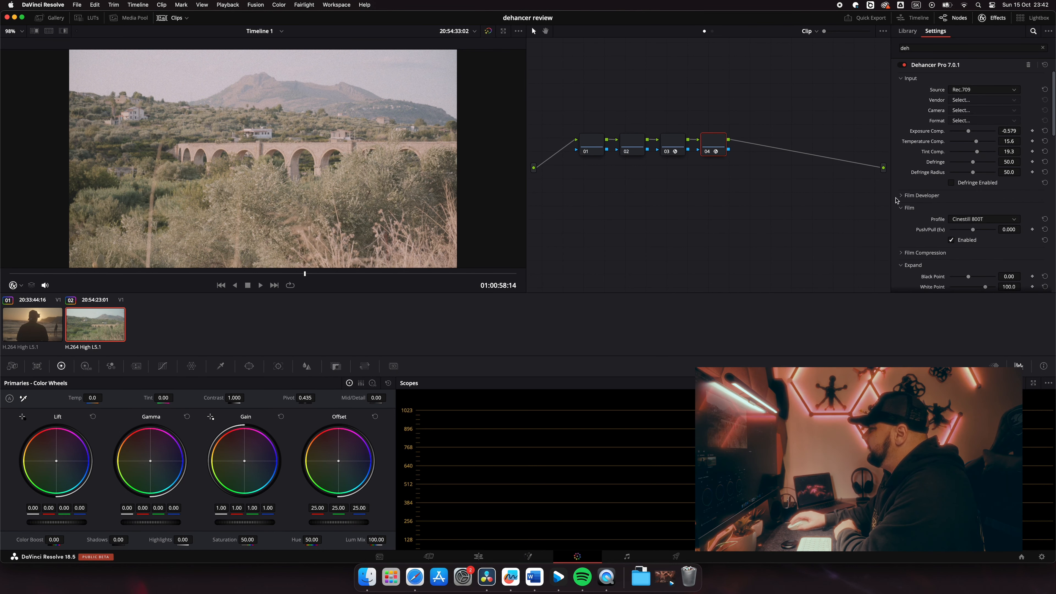
Step: On node 01, set Lift to -0.06, Temp to 580, Contrast to 1.154, Color Boost to 15.50, Saturation to 54.20 and Gain to 1.07
{"action": "left_click", "coordinate": [595, 145]}
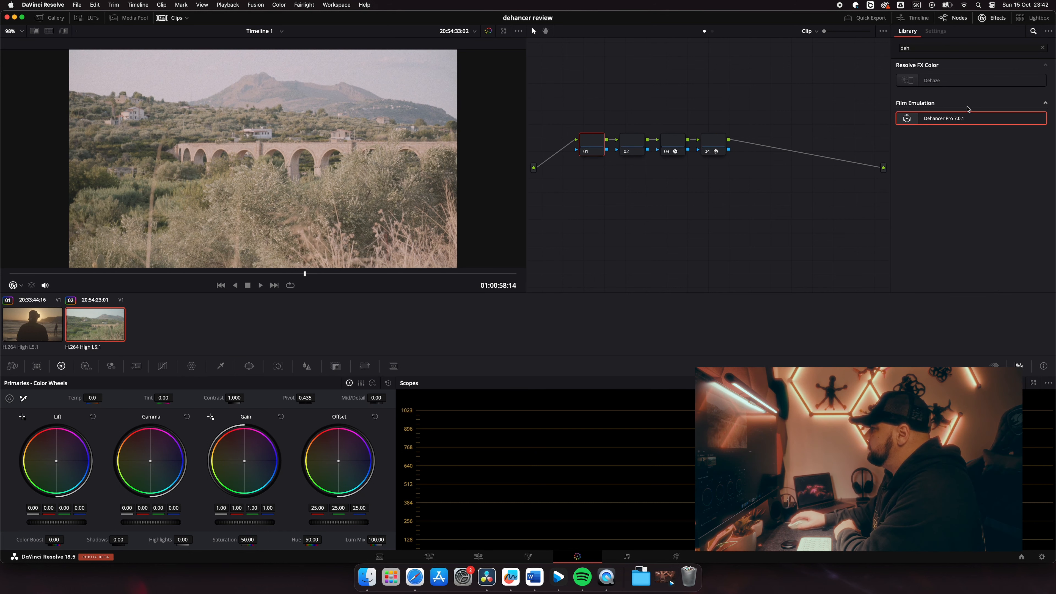
{"action": "left_click_drag", "start_coordinate": [53, 523], "coordinate": [45, 522]}
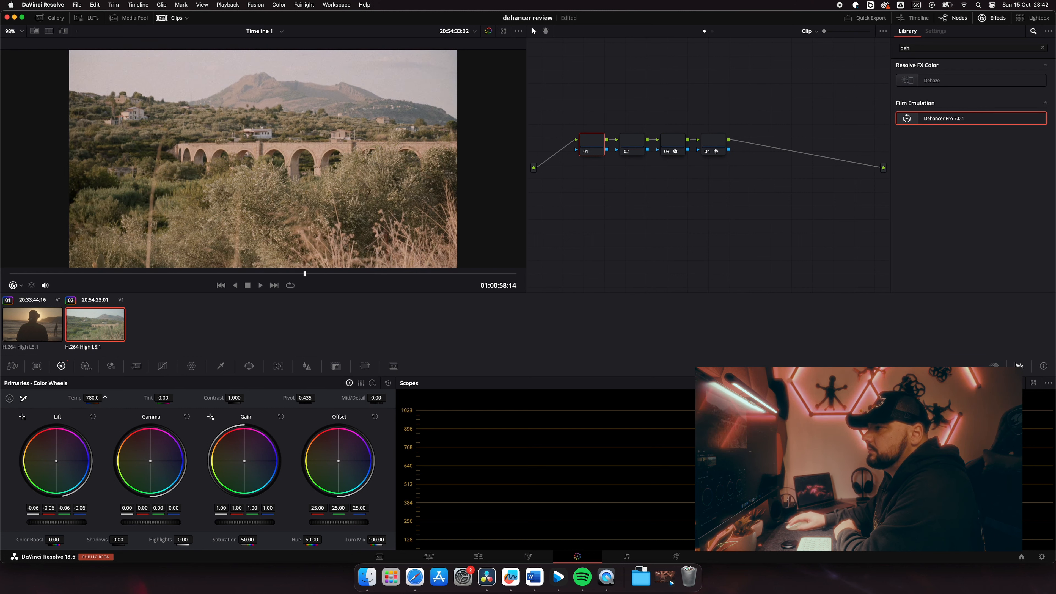
{"action": "left_click_drag", "start_coordinate": [93, 398], "coordinate": [88, 398]}
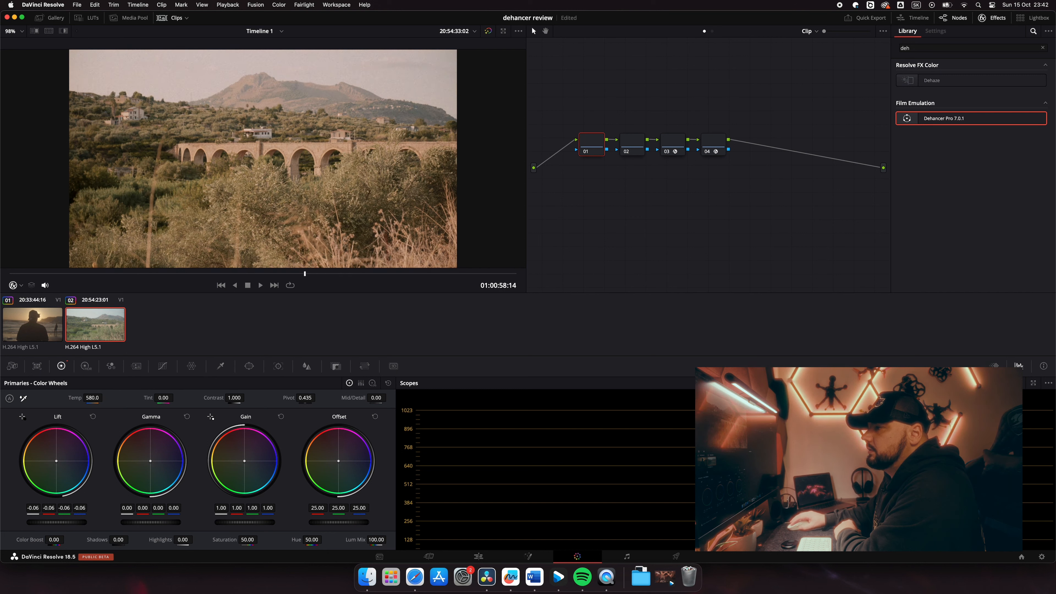
{"action": "left_click_drag", "start_coordinate": [247, 397], "coordinate": [247, 398]}
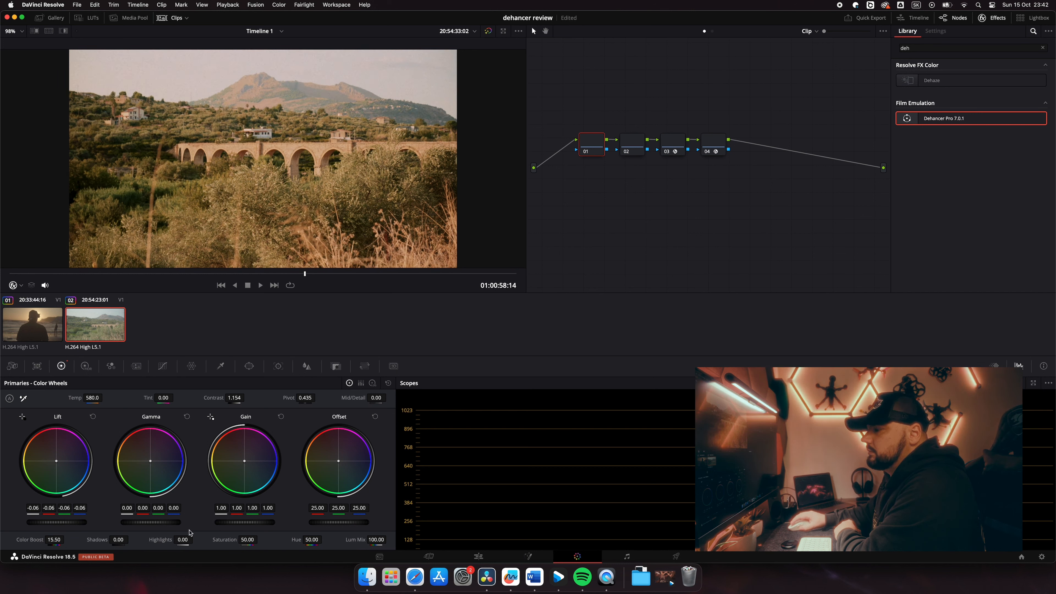
{"action": "mouse_move", "coordinate": [247, 540]}
{"action": "left_mouse_down"}
{"action": "mouse_move", "coordinate": [265, 540]}
{"action": "mouse_move", "coordinate": [253, 522]}
{"action": "left_mouse_up"}
{"action": "left_click_drag", "start_coordinate": [63, 523], "coordinate": [68, 522]}
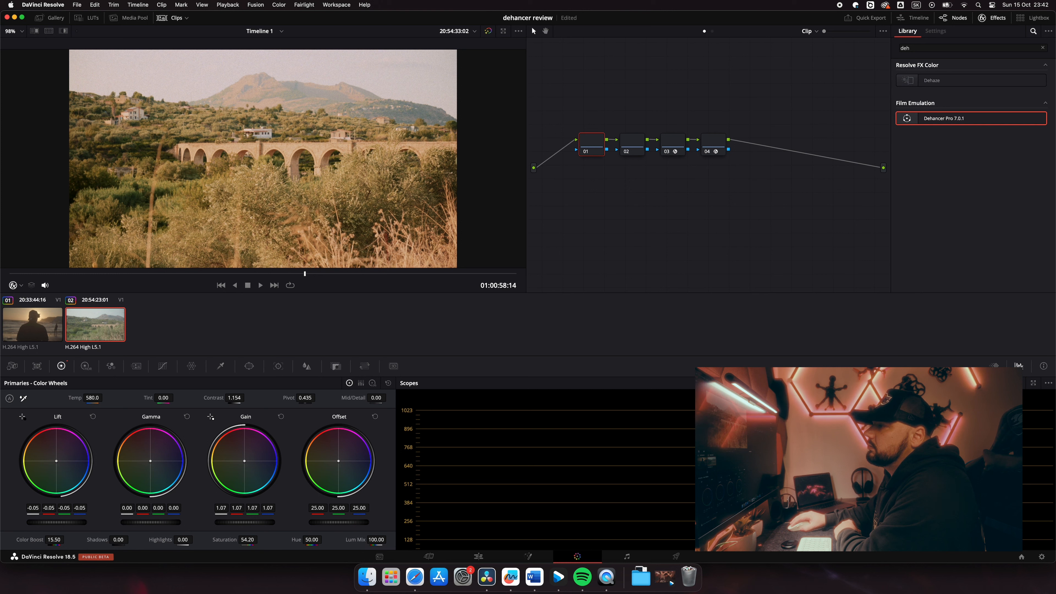
{"action": "left_click_drag", "start_coordinate": [34, 523], "coordinate": [37, 522]}
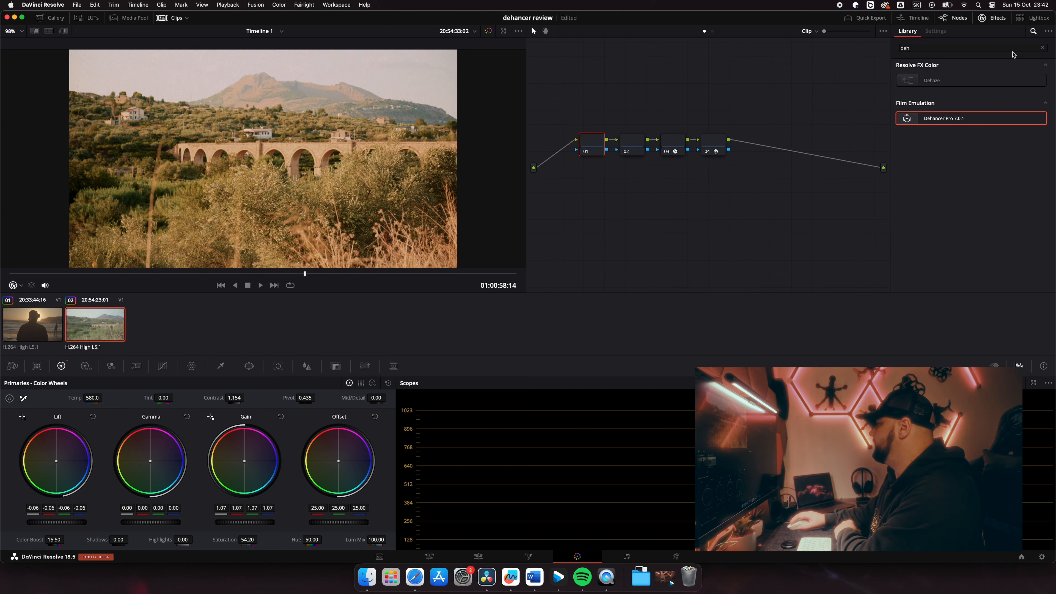
Step: Enable Film Compression in node 04's Dehancer effect and set its Impact to 78.9
{"action": "left_click", "coordinate": [714, 143]}
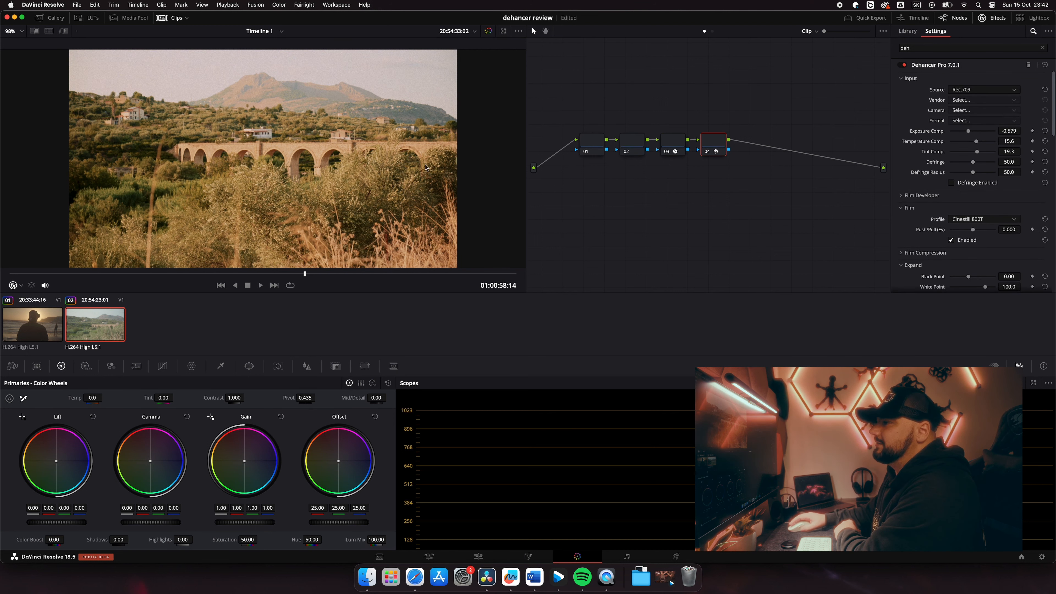
{"action": "scroll", "coordinate": [983, 195], "scroll_direction": "down", "scroll_amount": 6}
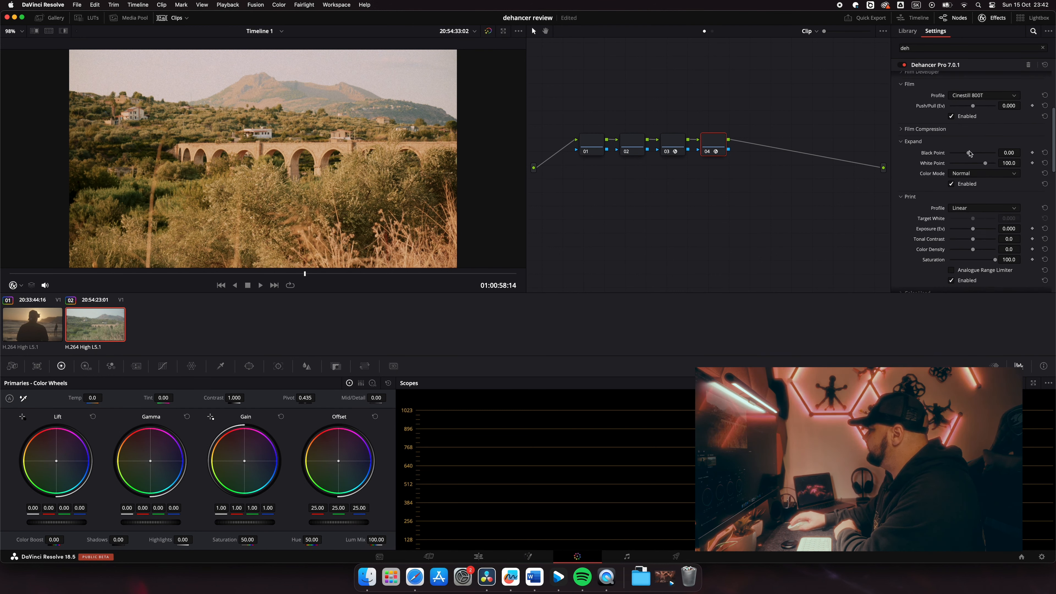
{"action": "left_click", "coordinate": [925, 130]}
{"action": "left_click", "coordinate": [959, 181]}
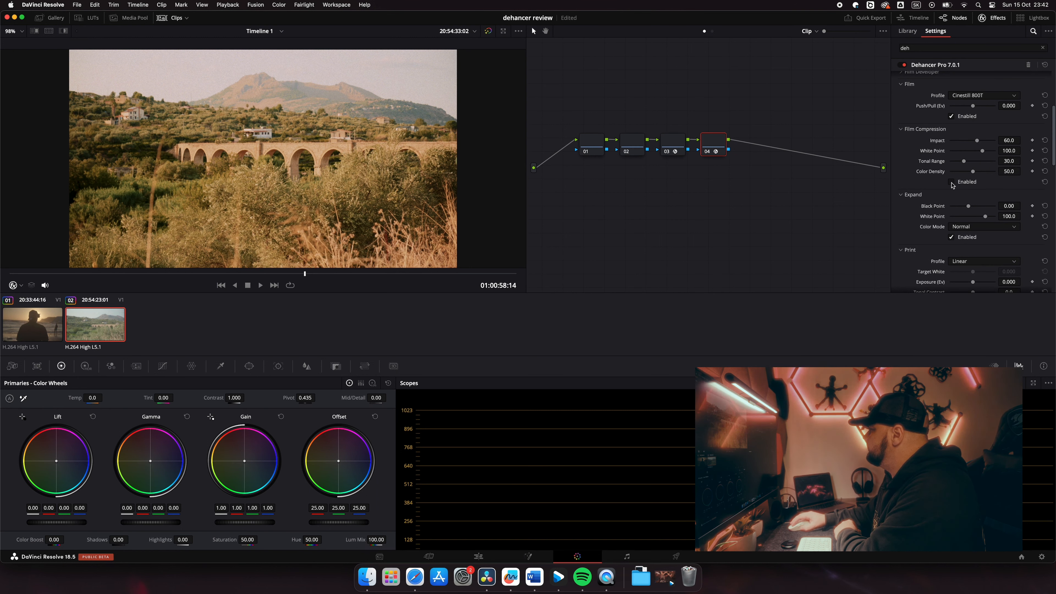
{"action": "mouse_move", "coordinate": [977, 141]}
{"action": "left_mouse_down"}
{"action": "mouse_move", "coordinate": [1001, 153]}
{"action": "mouse_move", "coordinate": [986, 152]}
{"action": "left_mouse_up"}
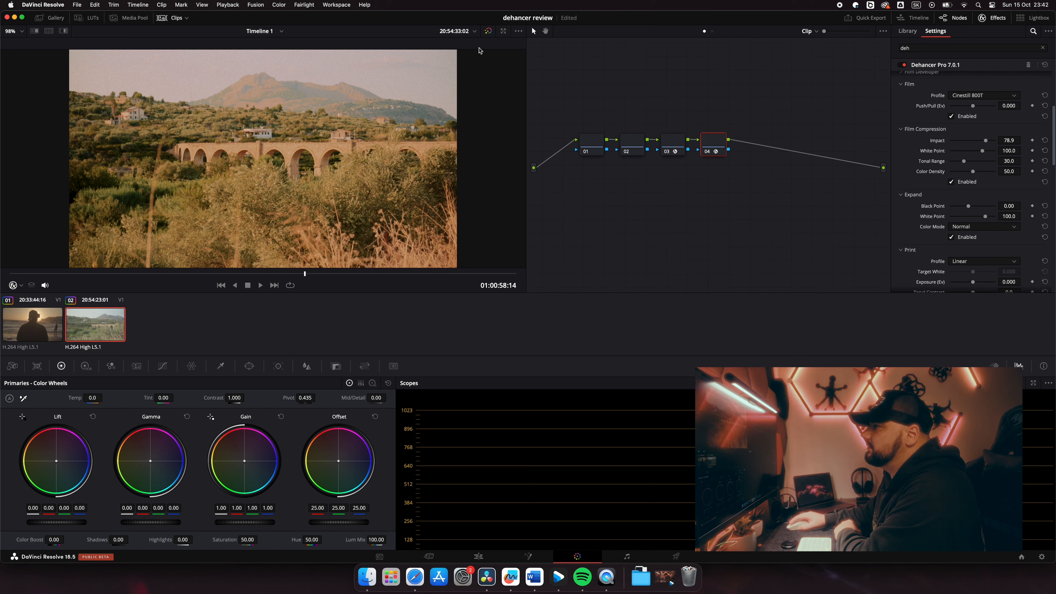
Step: Compare the viaduct clip with all grades bypassed against the graded image several times
{"action": "left_click", "coordinate": [488, 30]}
{"action": "left_click", "coordinate": [488, 31]}
{"action": "left_click", "coordinate": [488, 30]}
{"action": "left_click", "coordinate": [488, 31]}
{"action": "left_click", "coordinate": [488, 31]}
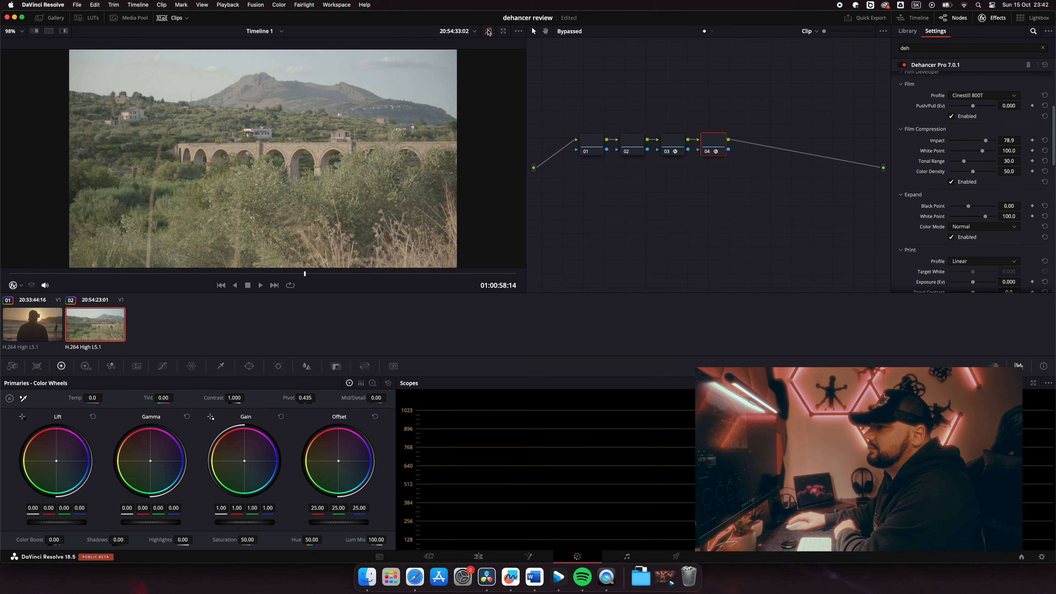
{"action": "left_click", "coordinate": [488, 31]}
{"action": "left_click", "coordinate": [488, 31]}
{"action": "left_click", "coordinate": [488, 31]}
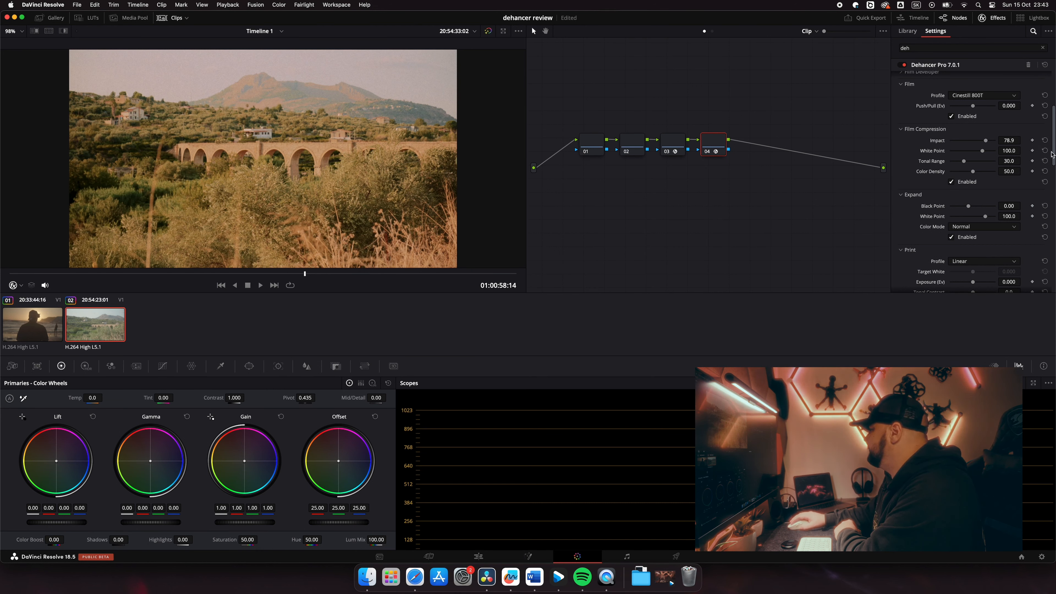
Step: Try the Fujifilm 3513 and Kodak 2383 print films, and set the Print profile to Kodak Endura Glossy Paper
{"action": "scroll", "coordinate": [983, 204], "scroll_direction": "down", "scroll_amount": 3}
{"action": "scroll", "coordinate": [983, 204], "scroll_direction": "down", "scroll_amount": 2}
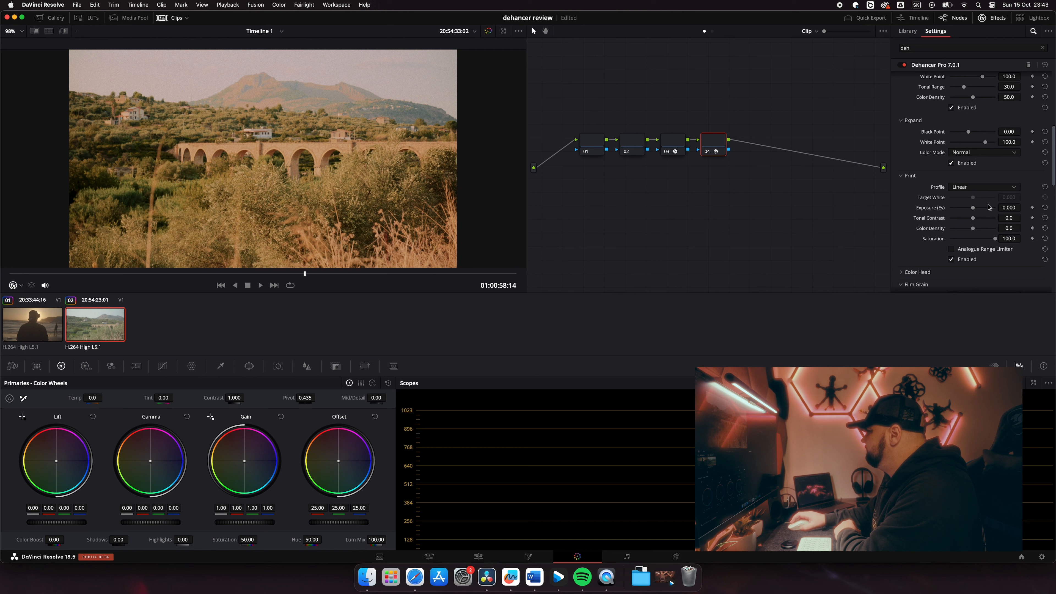
{"action": "left_click", "coordinate": [982, 188]}
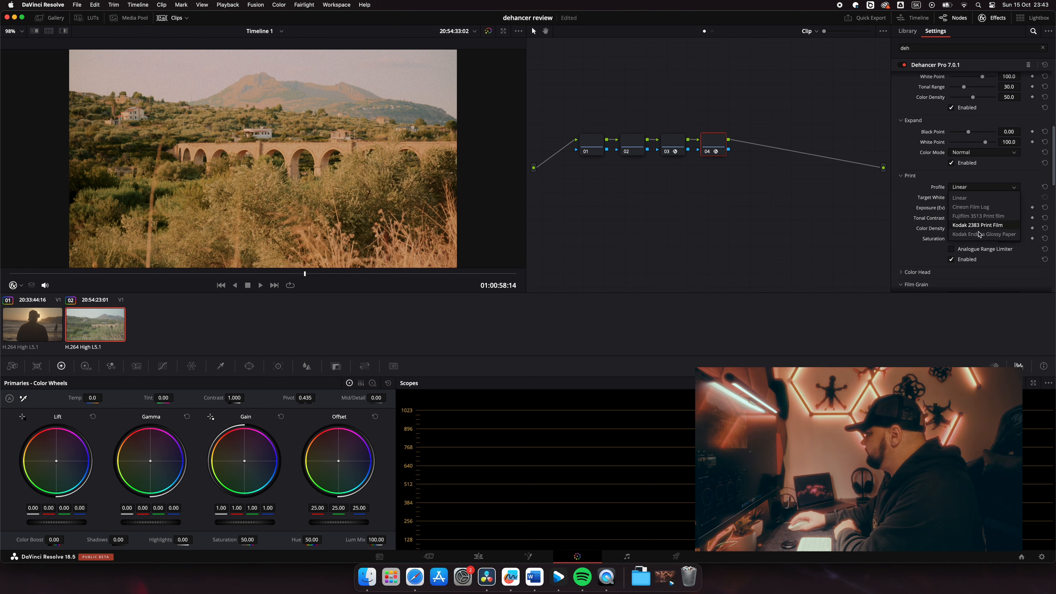
{"action": "left_click", "coordinate": [978, 216]}
{"action": "left_click", "coordinate": [981, 188]}
{"action": "left_click", "coordinate": [977, 216]}
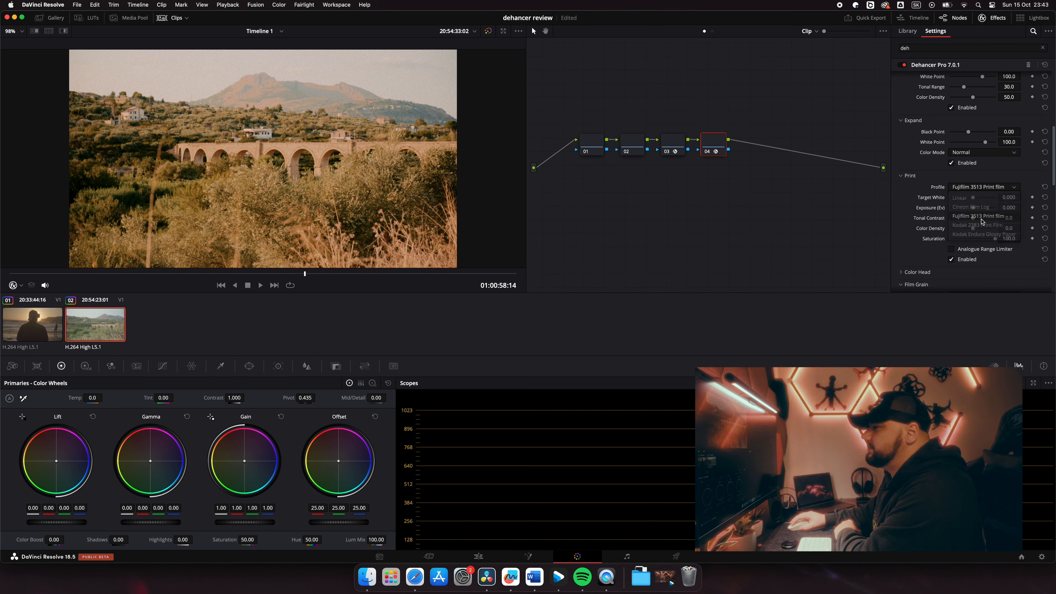
{"action": "left_click", "coordinate": [978, 185]}
{"action": "left_click", "coordinate": [989, 229]}
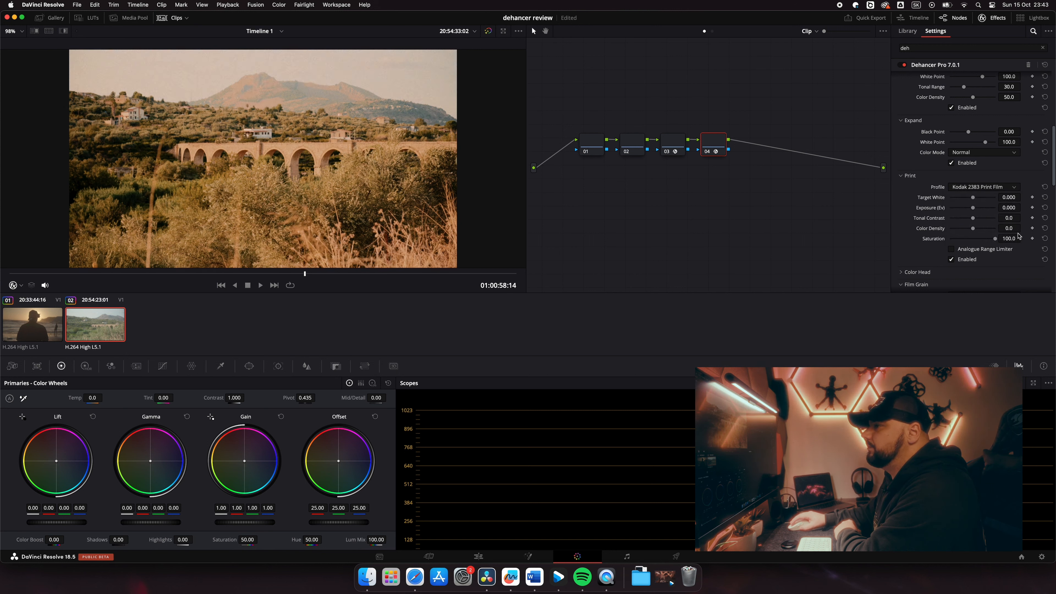
{"action": "left_click", "coordinate": [983, 187]}
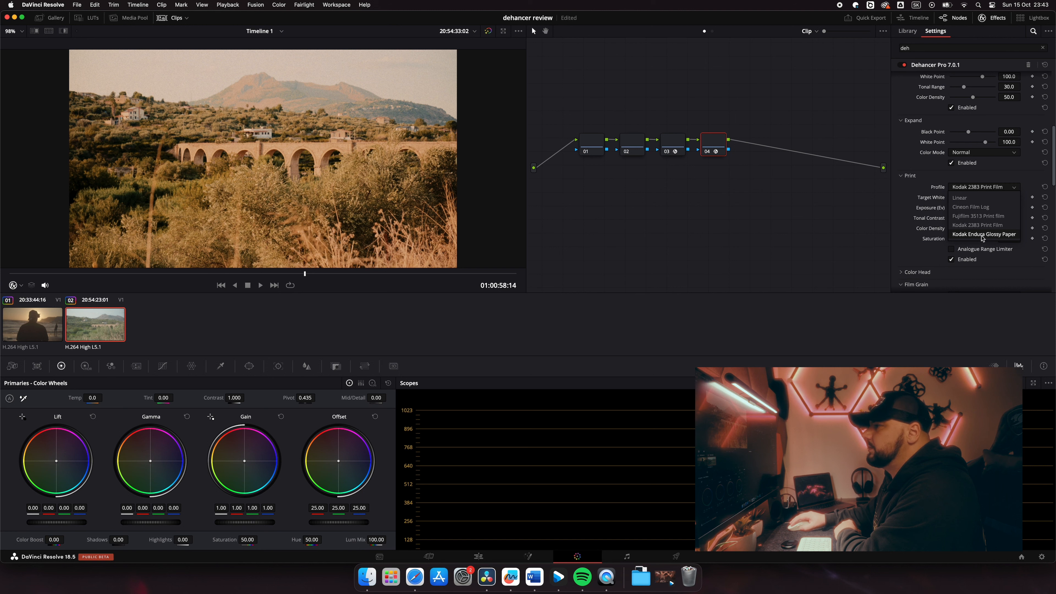
{"action": "left_click", "coordinate": [982, 235]}
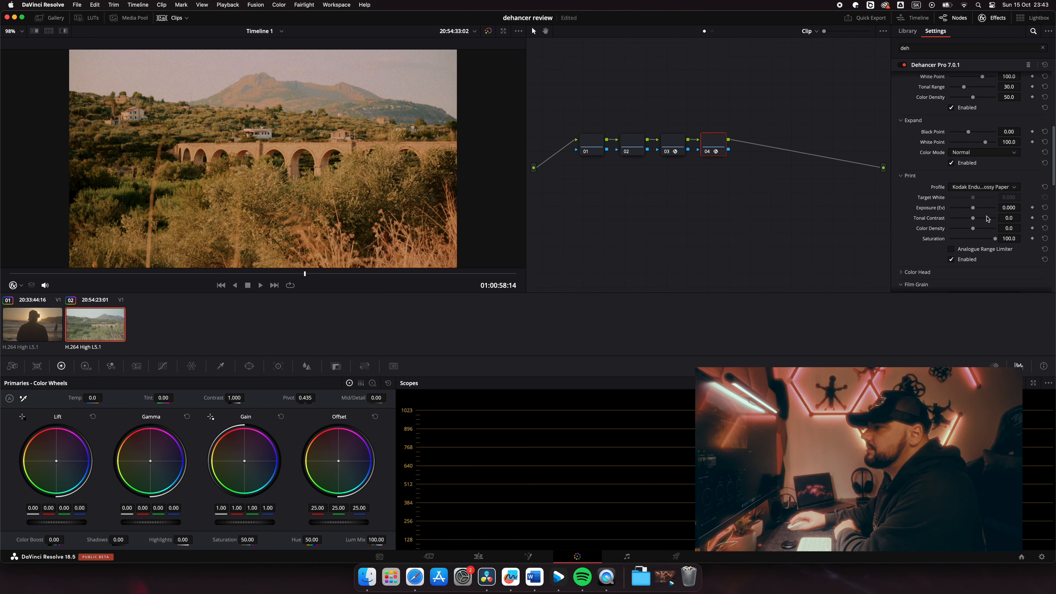
Step: Raise Dehancer's Exposure Comp. to 0.249 and compare the result with the bypassed grade
{"action": "scroll", "coordinate": [979, 232], "scroll_direction": "up", "scroll_amount": 5}
{"action": "scroll", "coordinate": [983, 196], "scroll_direction": "up", "scroll_amount": 3}
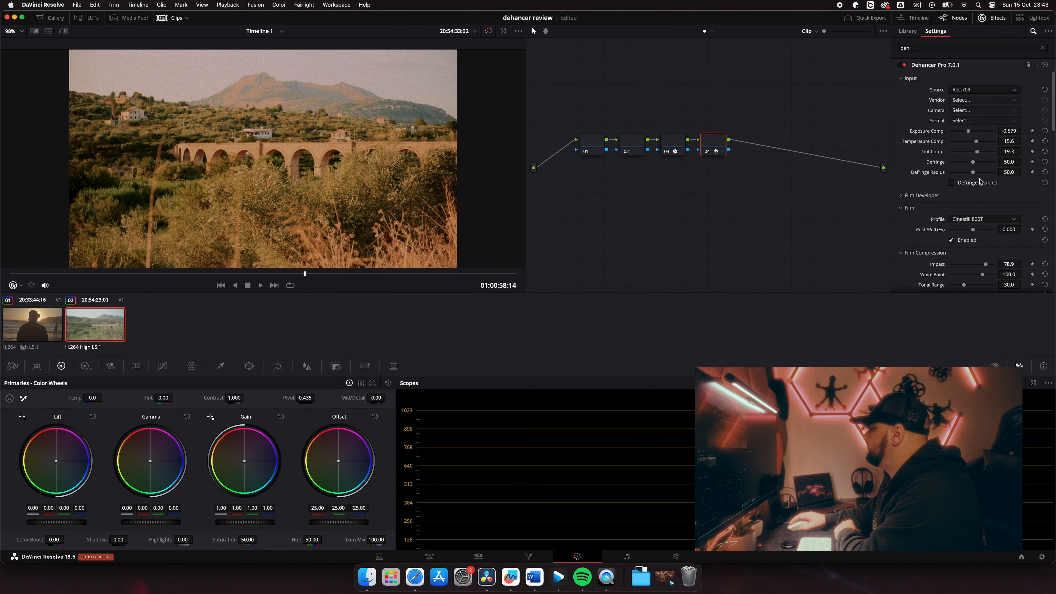
{"action": "left_click_drag", "start_coordinate": [969, 132], "coordinate": [976, 134]}
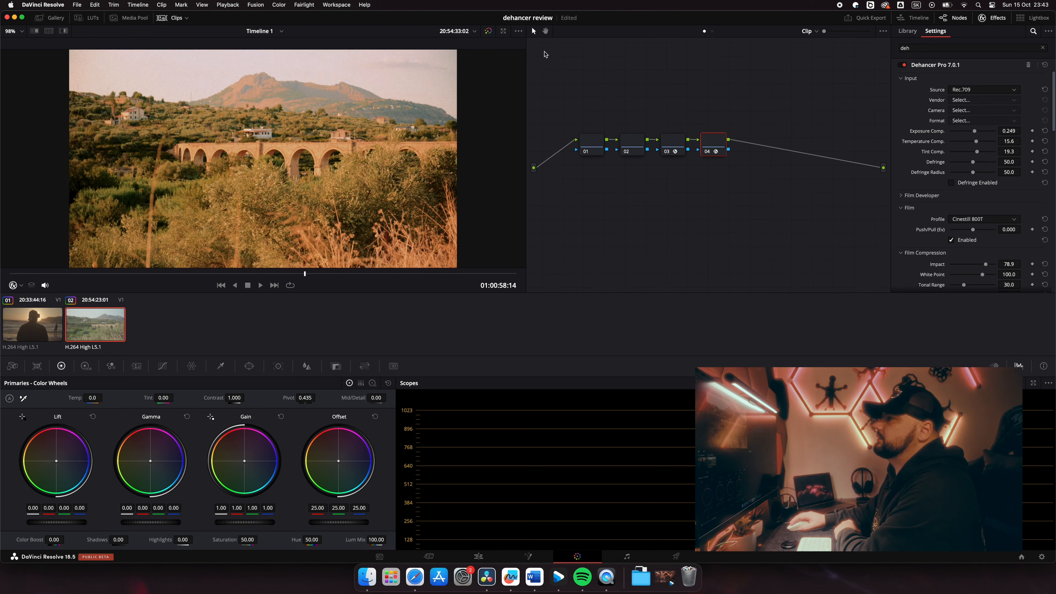
{"action": "left_click", "coordinate": [488, 32]}
{"action": "left_click", "coordinate": [488, 32]}
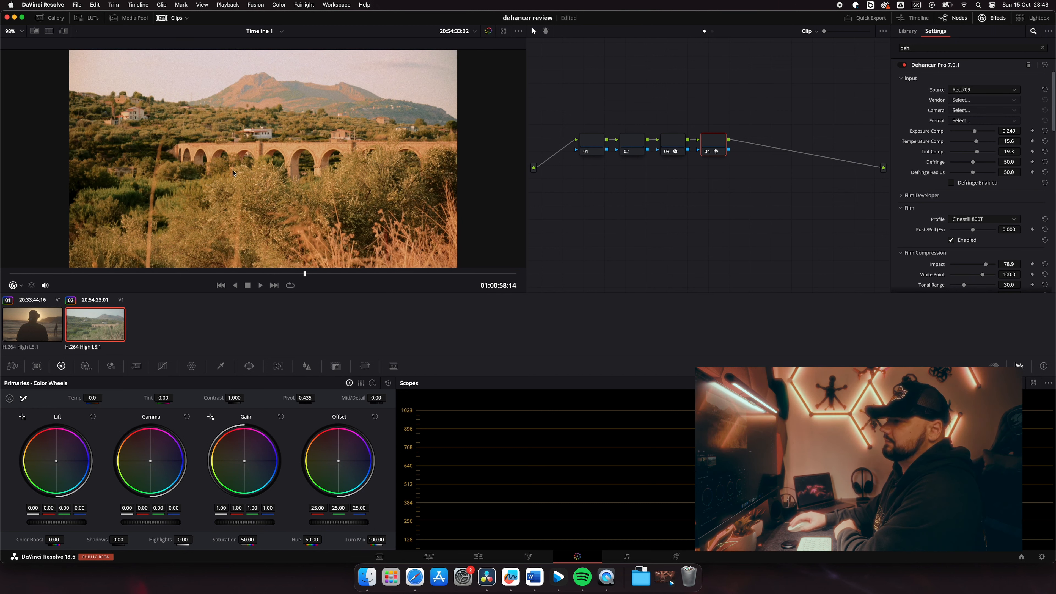
Step: Enable Halation and Bloom in the Dehancer effect, keeping their 35 mm / Super 35 profiles
{"action": "scroll", "coordinate": [1025, 189], "scroll_direction": "down", "scroll_amount": 10}
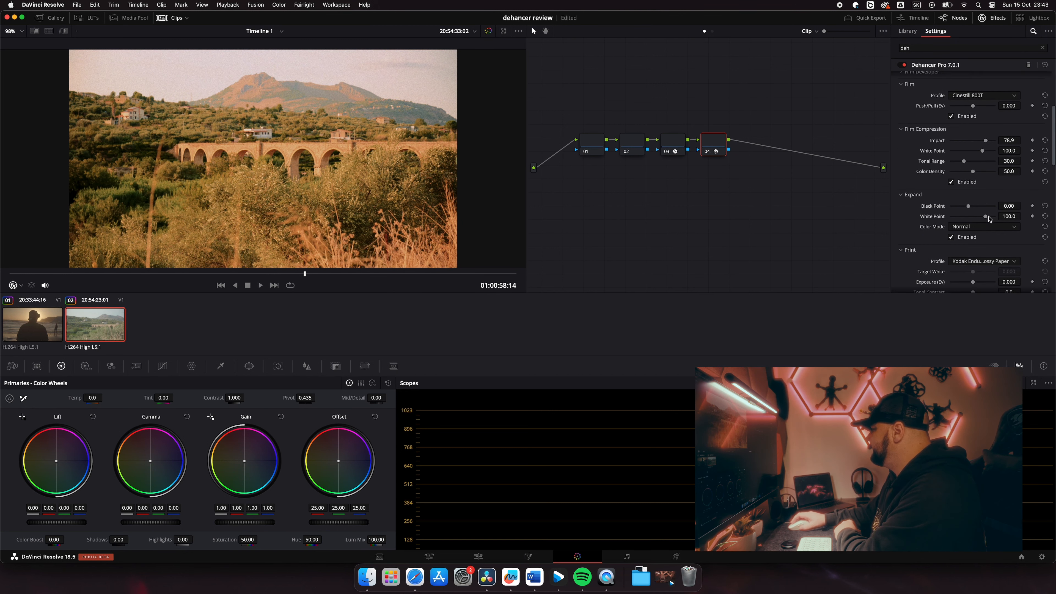
{"action": "scroll", "coordinate": [988, 218], "scroll_direction": "down", "scroll_amount": 3}
{"action": "scroll", "coordinate": [989, 218], "scroll_direction": "down", "scroll_amount": 5}
{"action": "scroll", "coordinate": [989, 218], "scroll_direction": "up", "scroll_amount": 2}
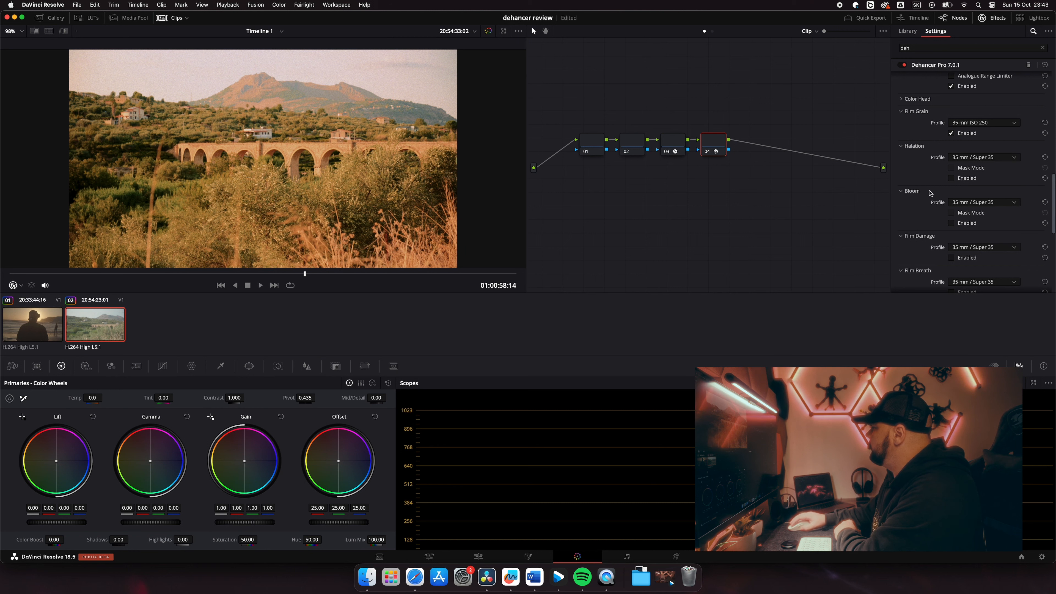
{"action": "left_click", "coordinate": [953, 179]}
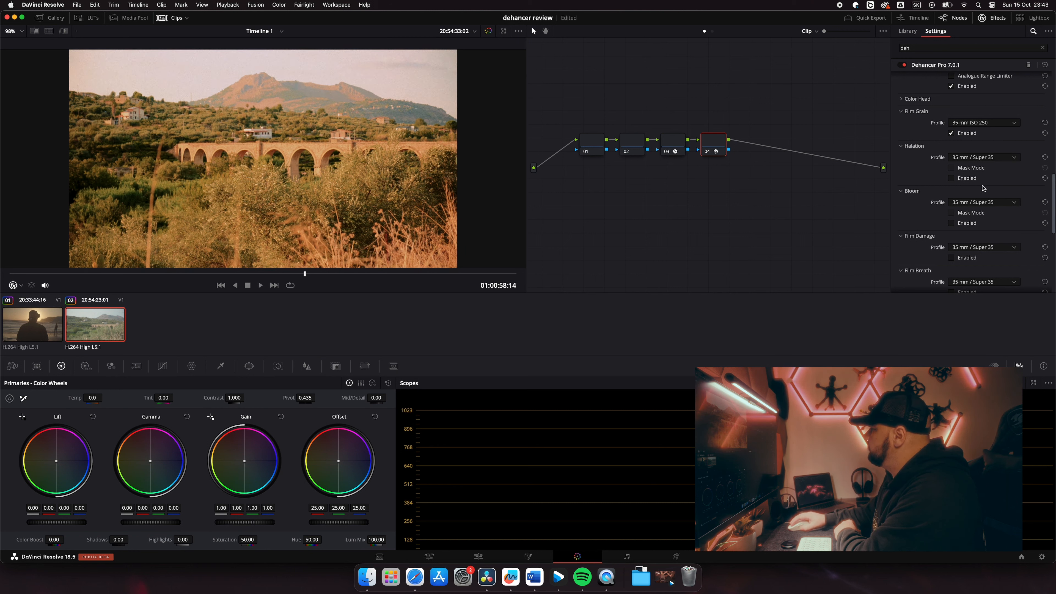
{"action": "left_click", "coordinate": [951, 178]}
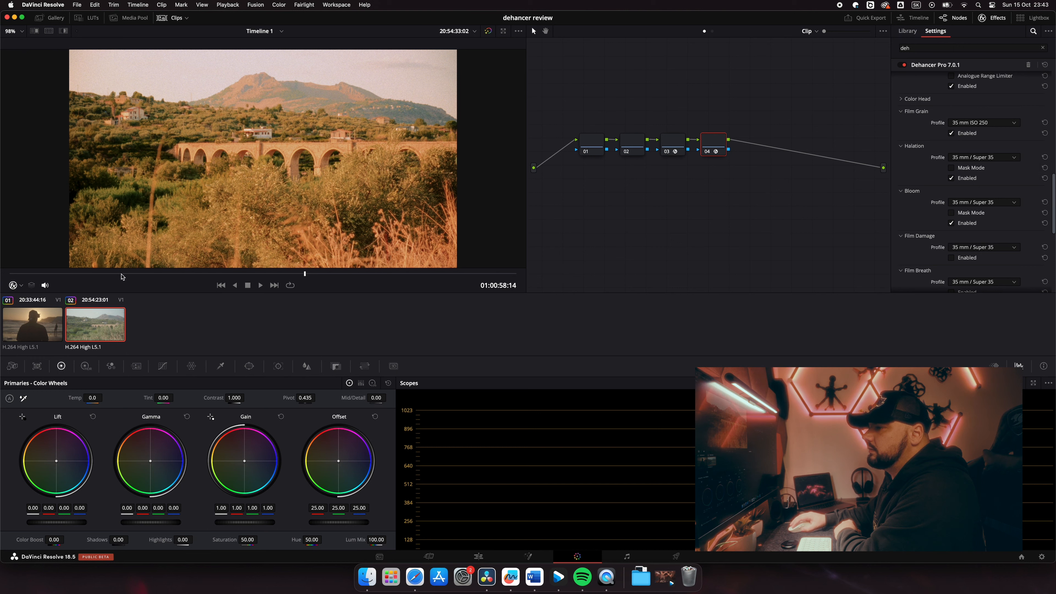
Step: Play the viaduct clip from near its start and check the film look at several points along it
{"action": "left_click", "coordinate": [50, 274]}
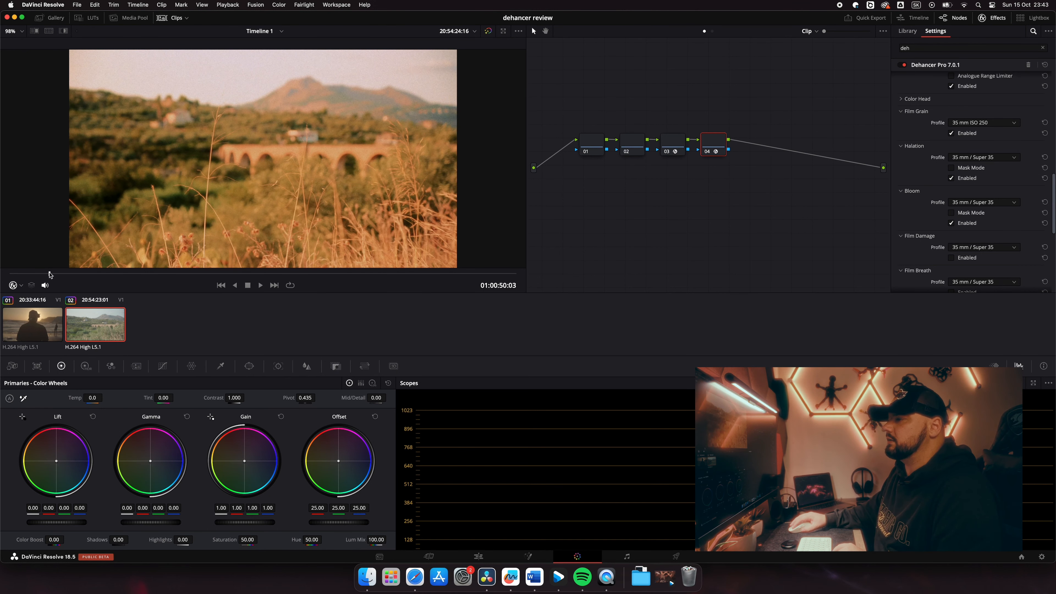
{"action": "key", "text": "space"}
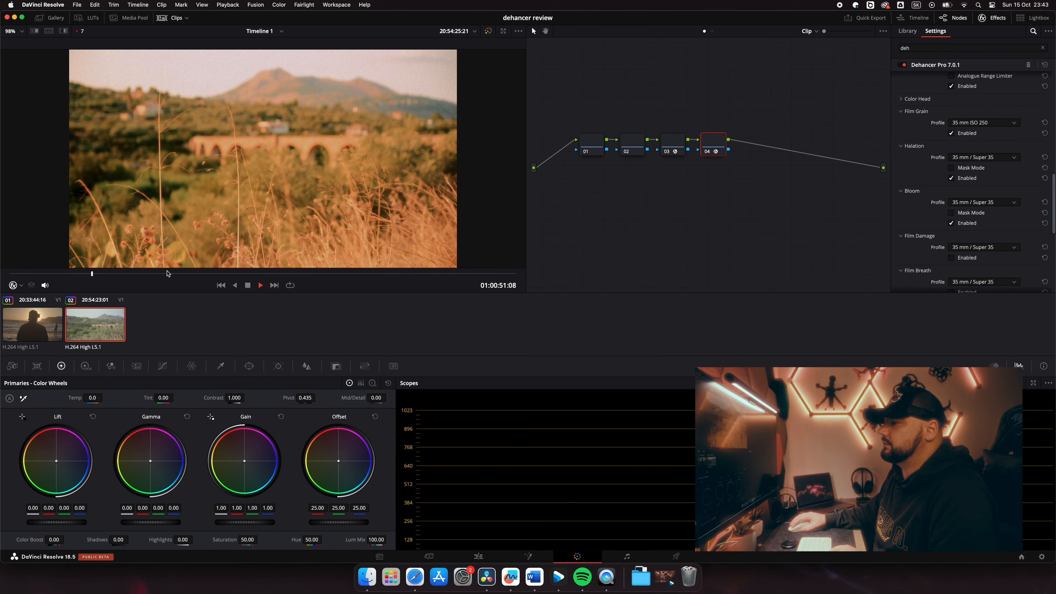
{"action": "left_click", "coordinate": [237, 275]}
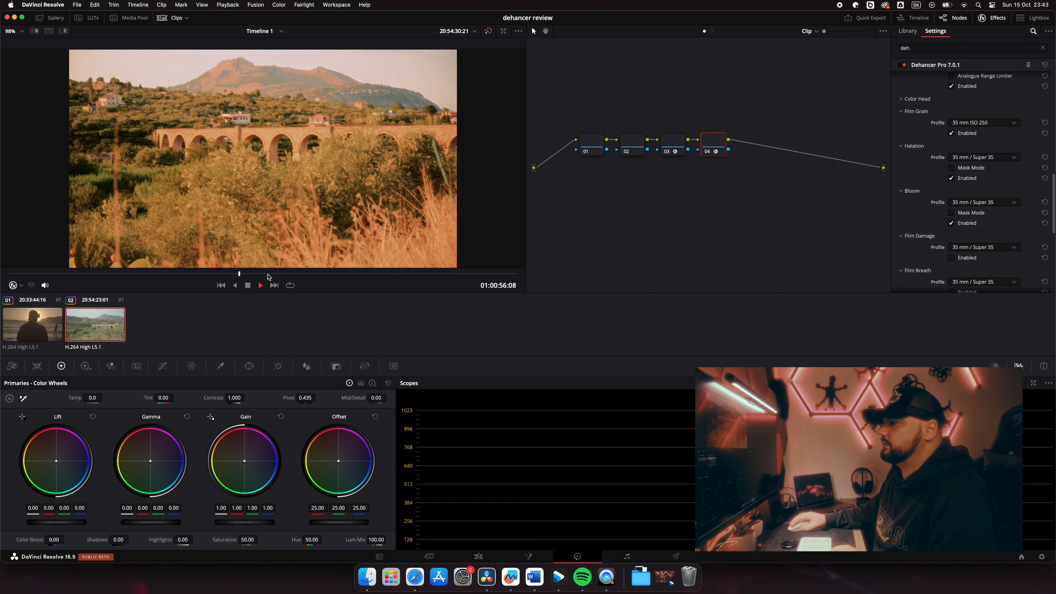
{"action": "left_click", "coordinate": [369, 274]}
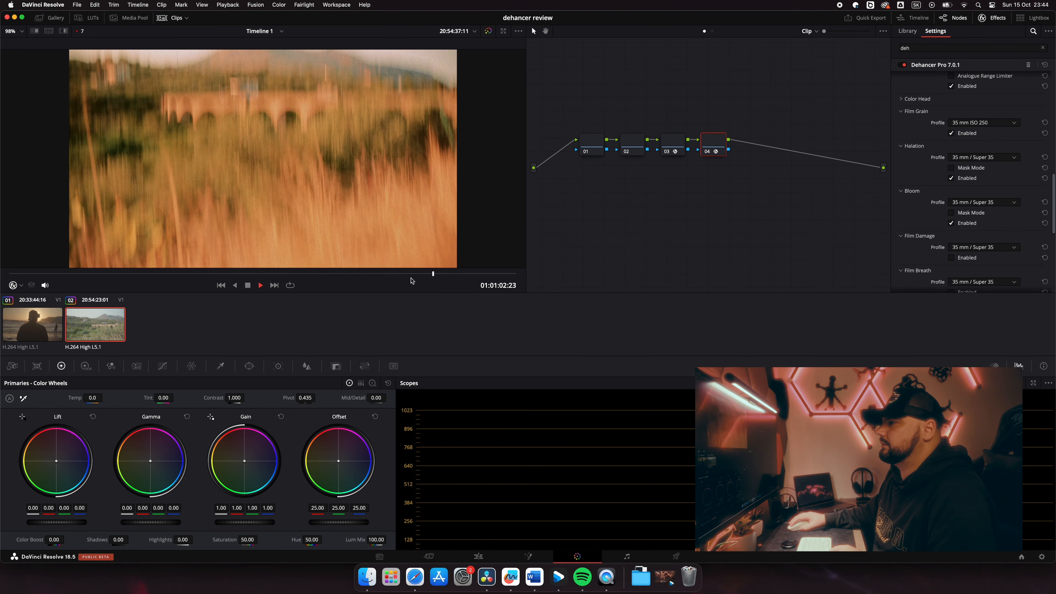
{"action": "key", "text": "space"}
Step: Review the Dehancer sections from Halation to Vignette and back up to the Print settings
{"action": "scroll", "coordinate": [968, 208], "scroll_direction": "down", "scroll_amount": 3}
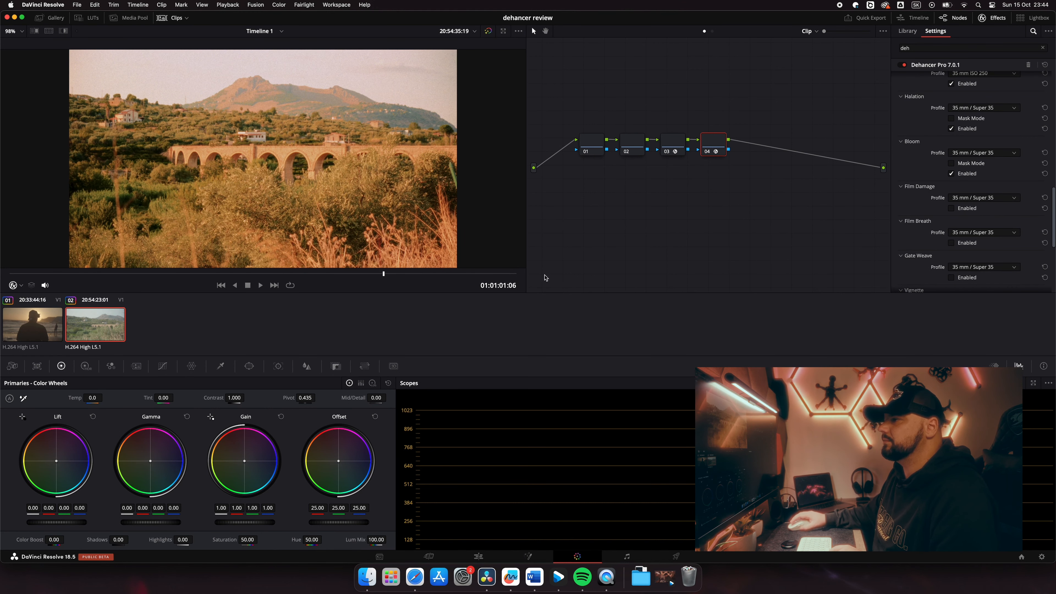
{"action": "scroll", "coordinate": [988, 236], "scroll_direction": "down", "scroll_amount": 3}
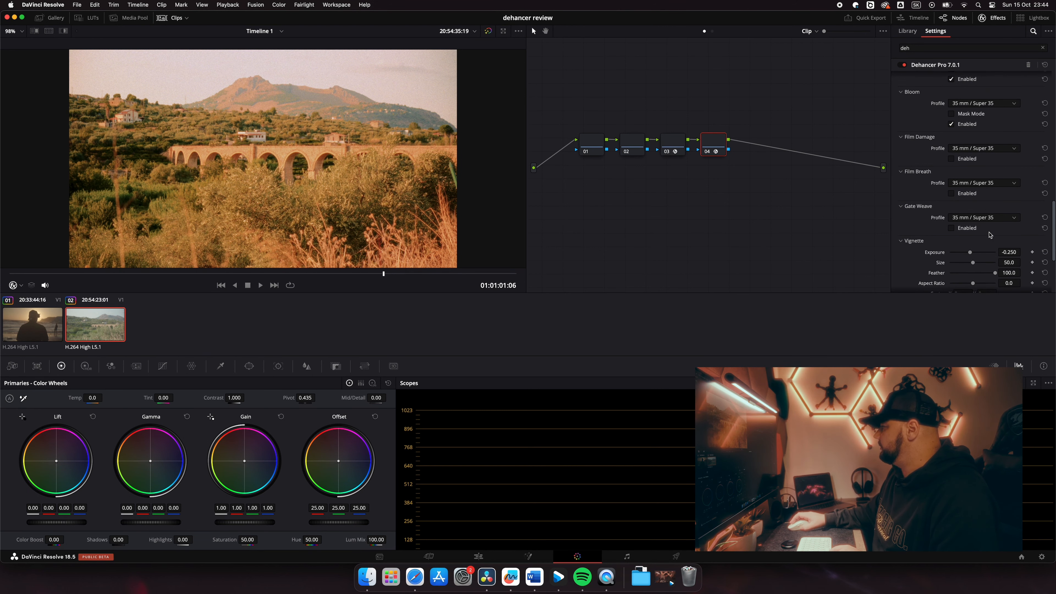
{"action": "scroll", "coordinate": [989, 235], "scroll_direction": "down", "scroll_amount": 4}
{"action": "scroll", "coordinate": [989, 236], "scroll_direction": "up", "scroll_amount": 1}
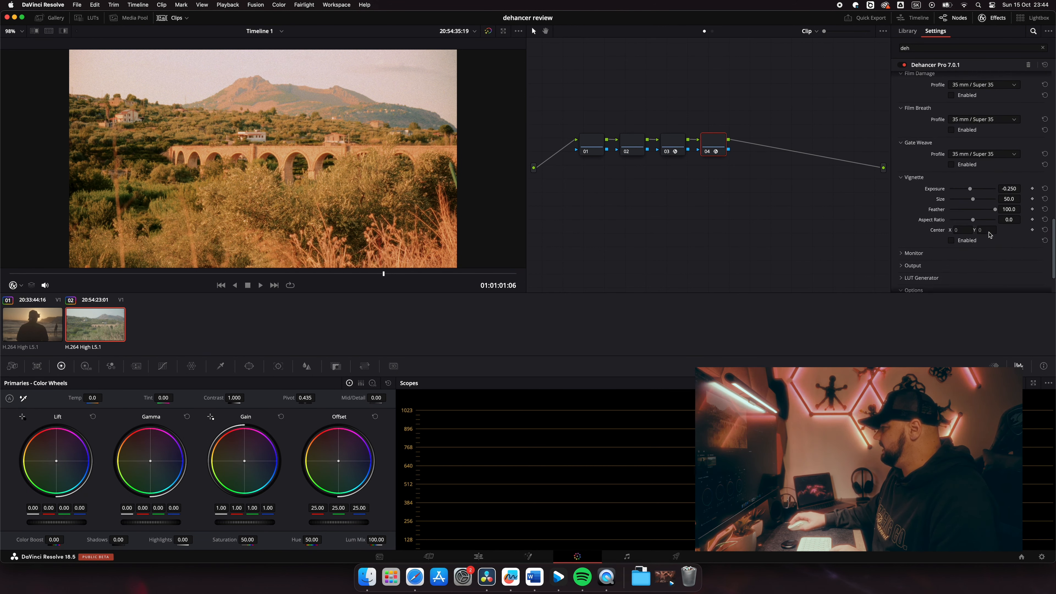
{"action": "scroll", "coordinate": [989, 235], "scroll_direction": "up", "scroll_amount": 2}
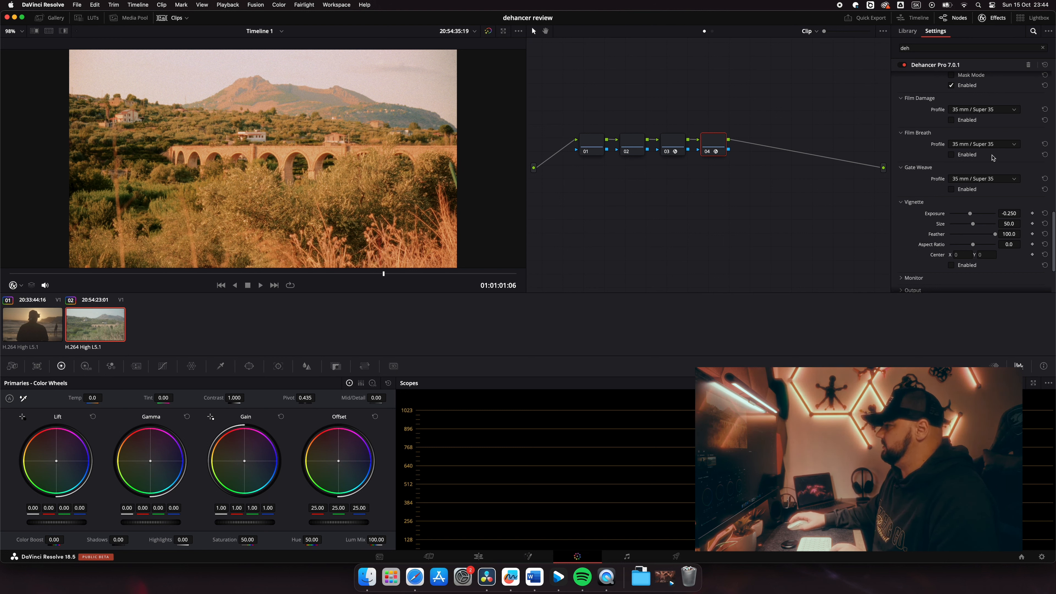
{"action": "scroll", "coordinate": [988, 182], "scroll_direction": "up", "scroll_amount": 4}
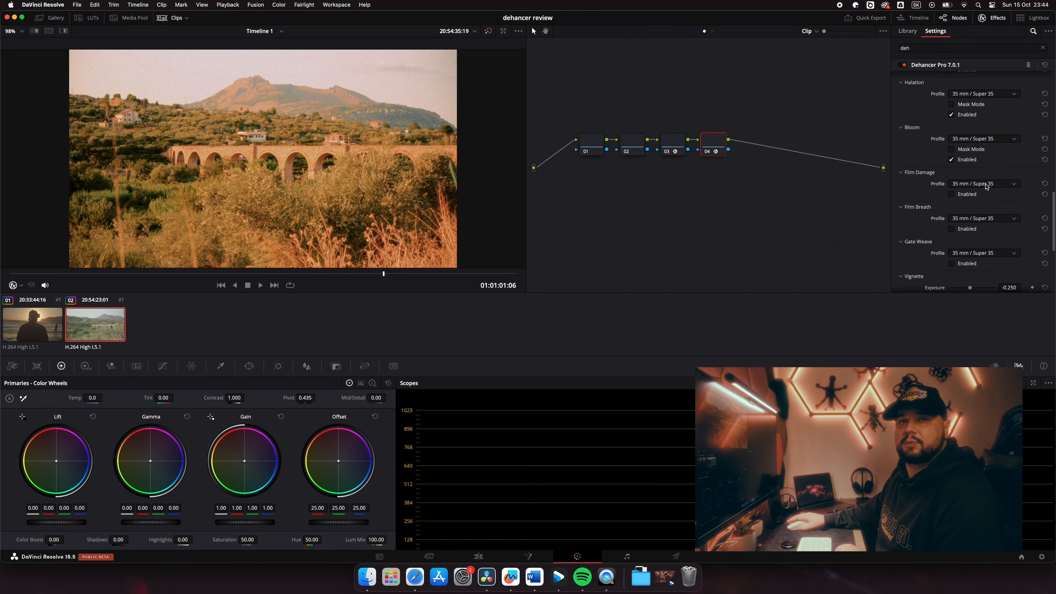
{"action": "scroll", "coordinate": [987, 186], "scroll_direction": "up", "scroll_amount": 1}
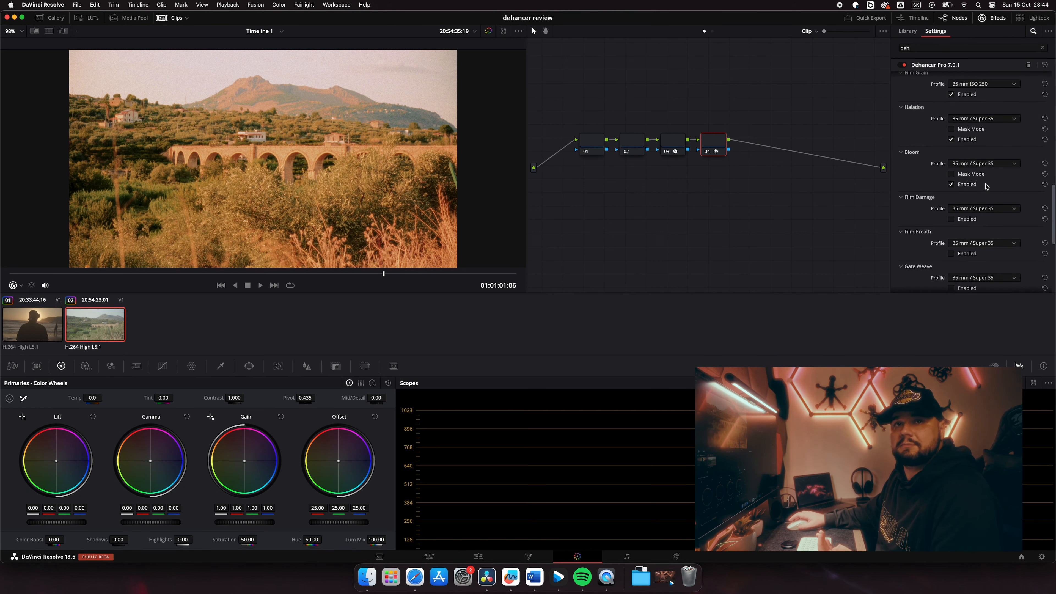
{"action": "scroll", "coordinate": [987, 186], "scroll_direction": "up", "scroll_amount": 3}
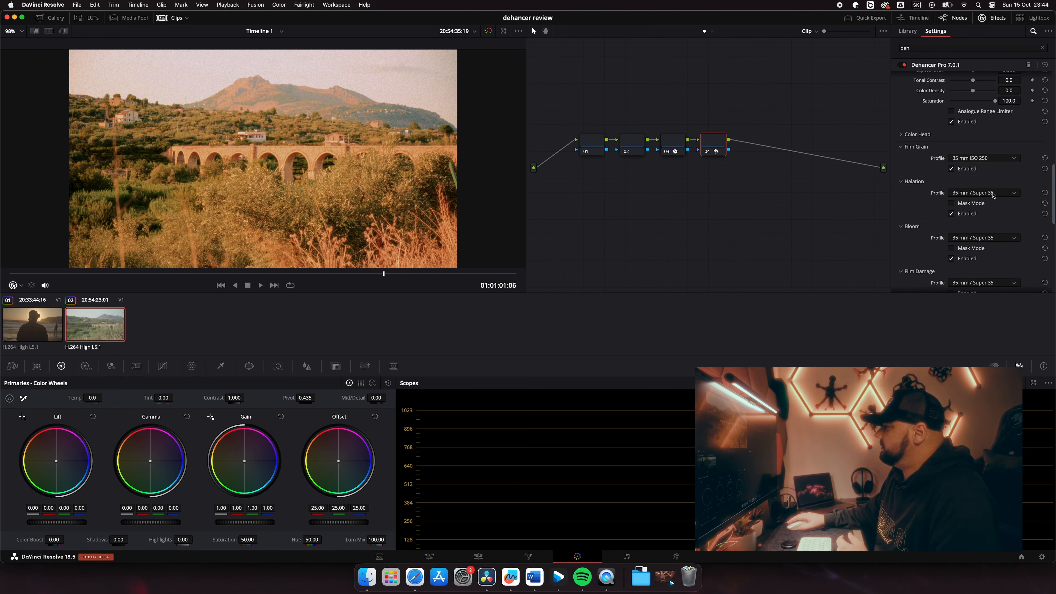
{"action": "scroll", "coordinate": [993, 194], "scroll_direction": "up", "scroll_amount": 3}
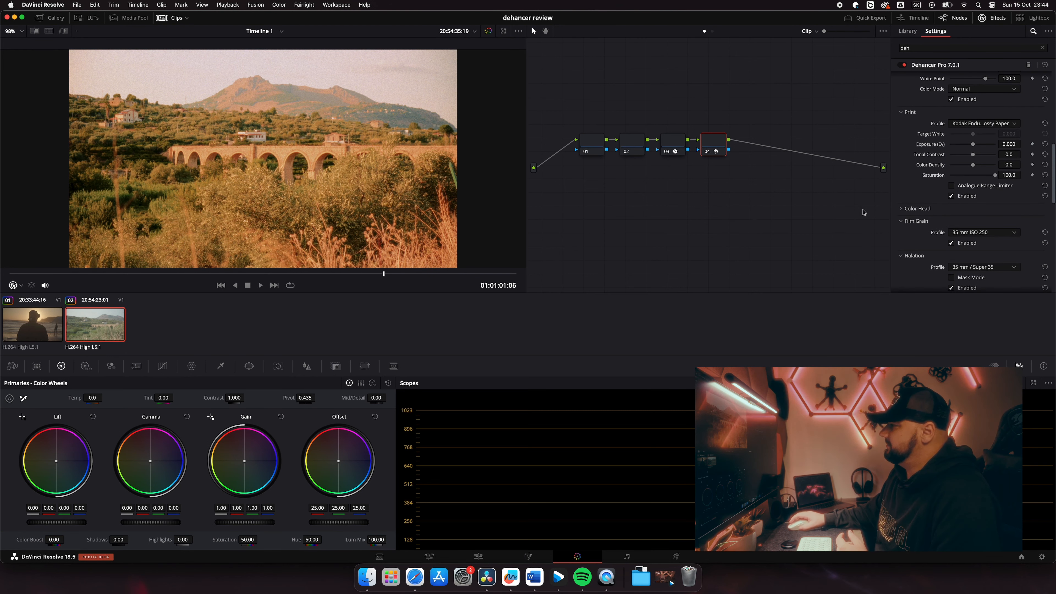